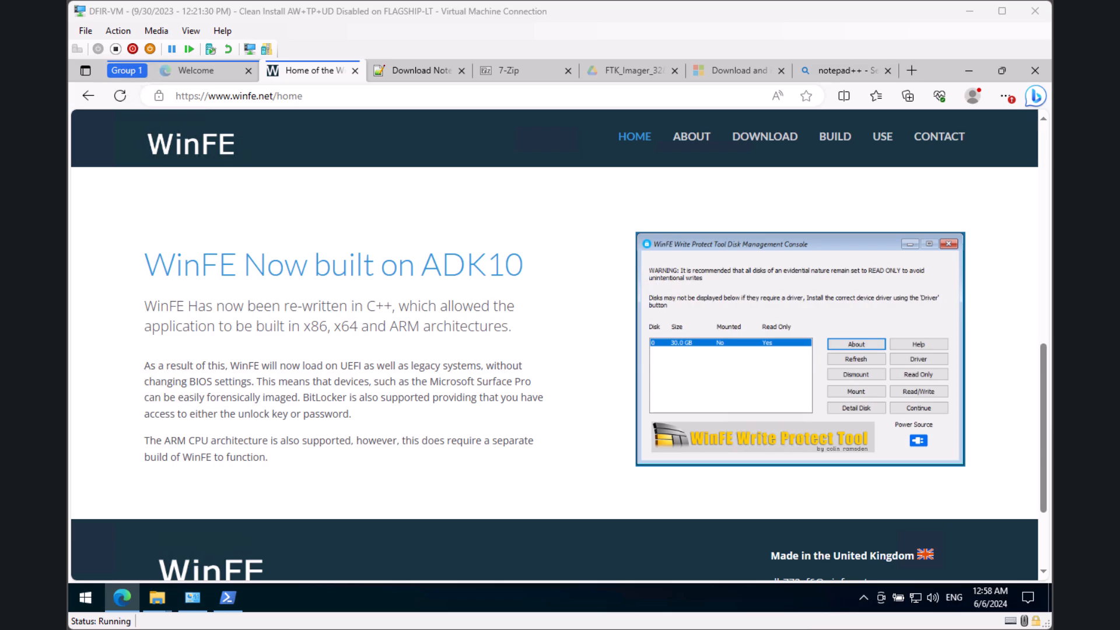
# Step: Bring the VM window to the front with Edge showing the WinFE home page
pyautogui.hotkey('alt', 'Tab')
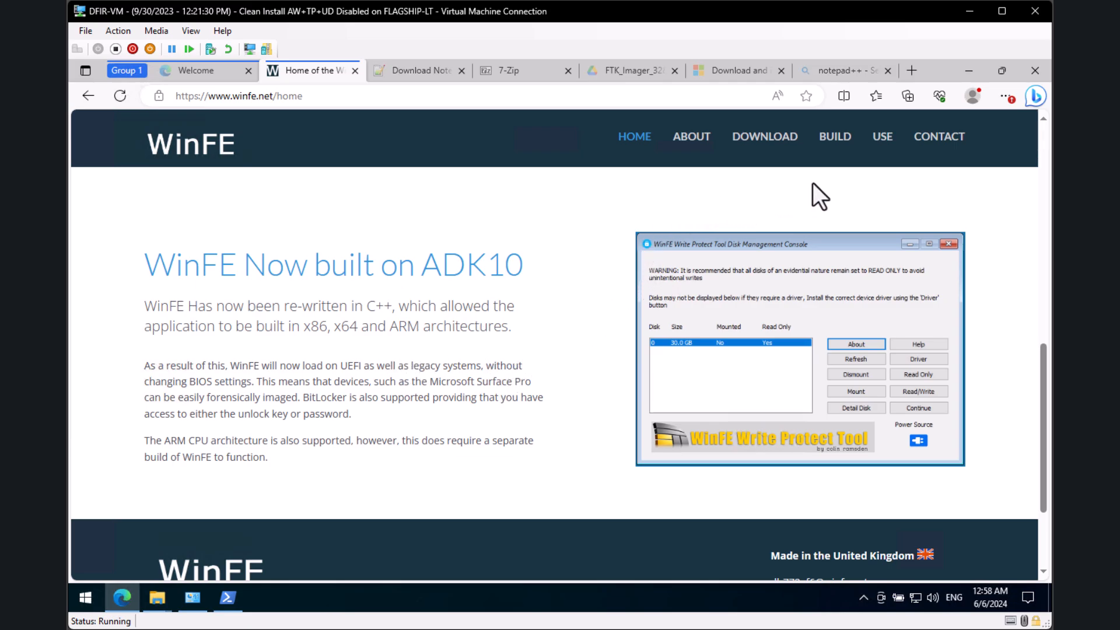
# Step: Download the WinFE x86/x64 USB/CD Framework package from the WinFE downloads page
pyautogui.click(793, 136)
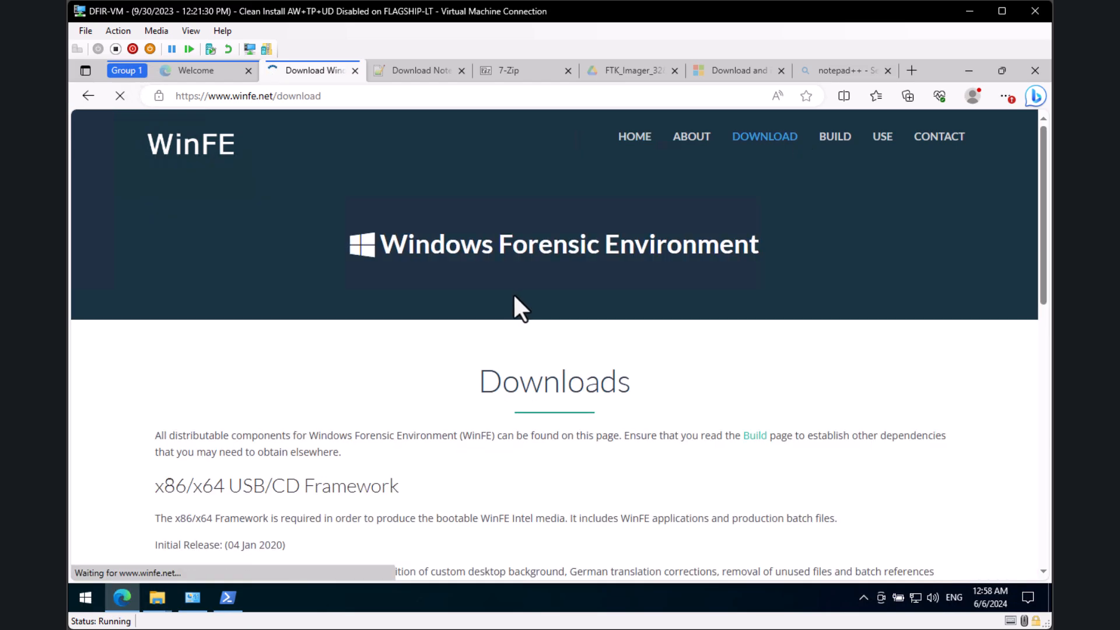
pyautogui.scroll(-1, 383, 566)
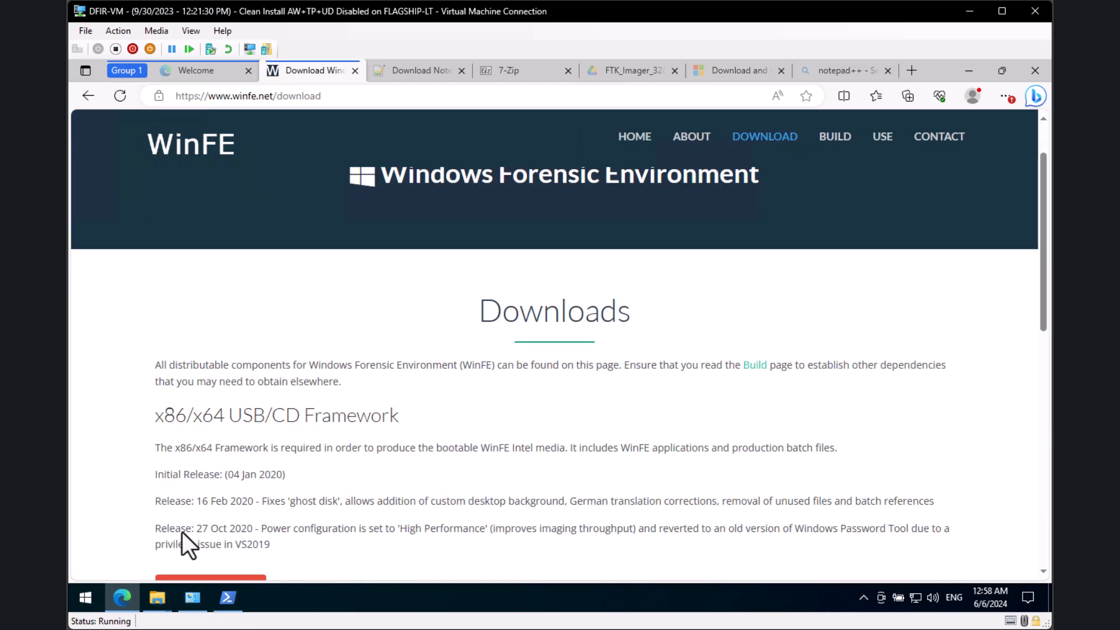
pyautogui.scroll(-1, 180, 533)
pyautogui.click(229, 523)
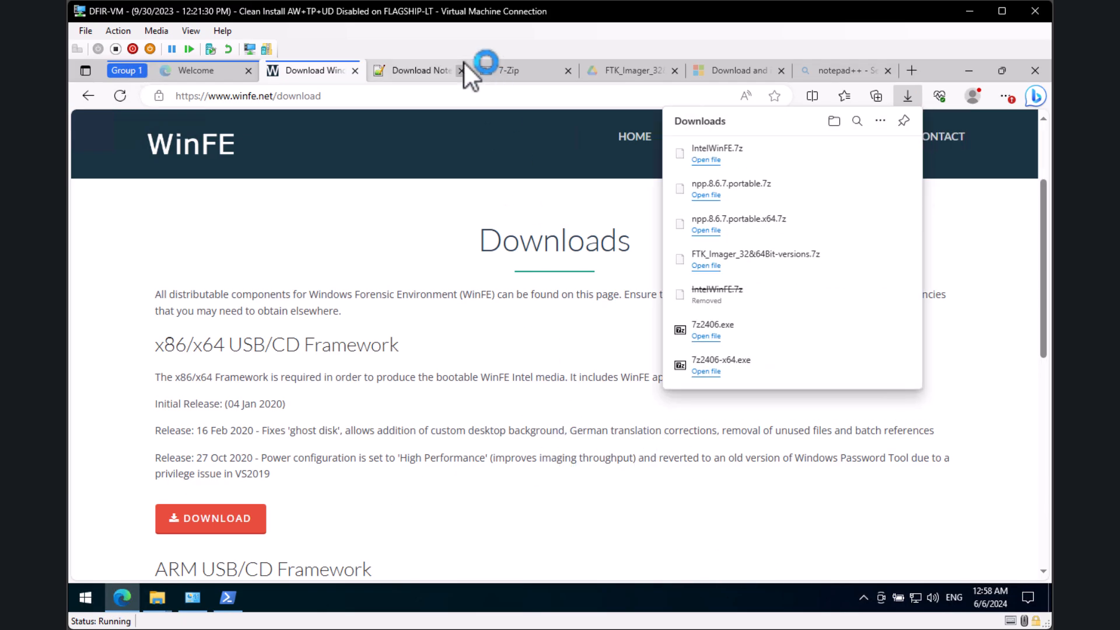
# Step: Close the Downloads flyout and view the 7-Zip site and the FTK Imager Google Drive archive
pyautogui.click(365, 237)
pyautogui.click(542, 84)
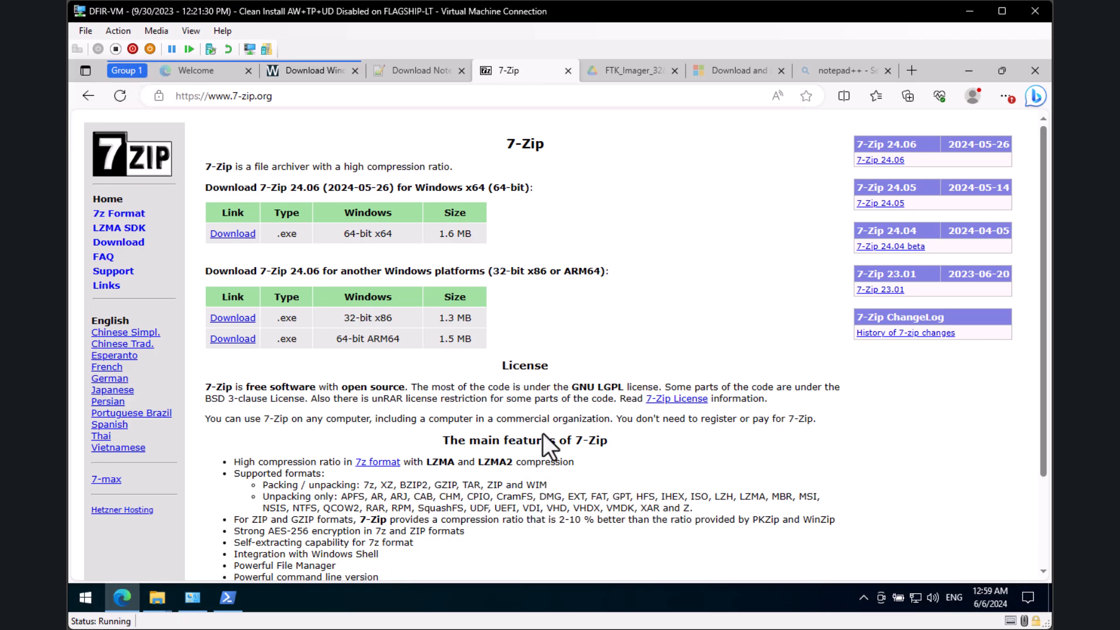
pyautogui.hotkey('ctrl', 'Tab')
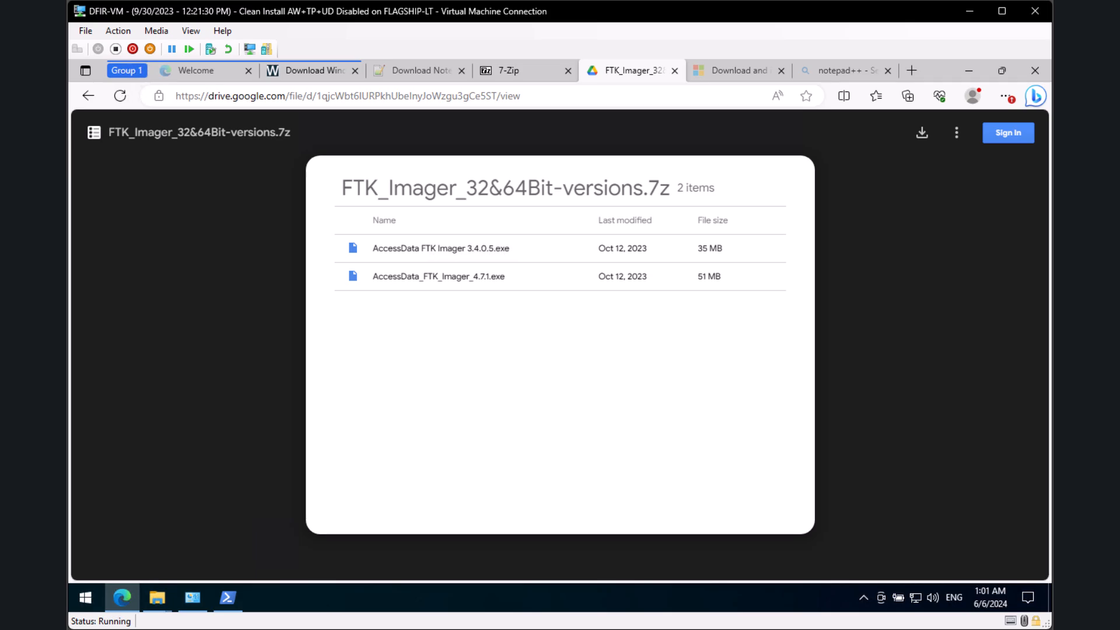
# Step: Show the Microsoft Learn 'Download and install the Windows ADK' article for ADK 10.1.26100.1
pyautogui.click(740, 71)
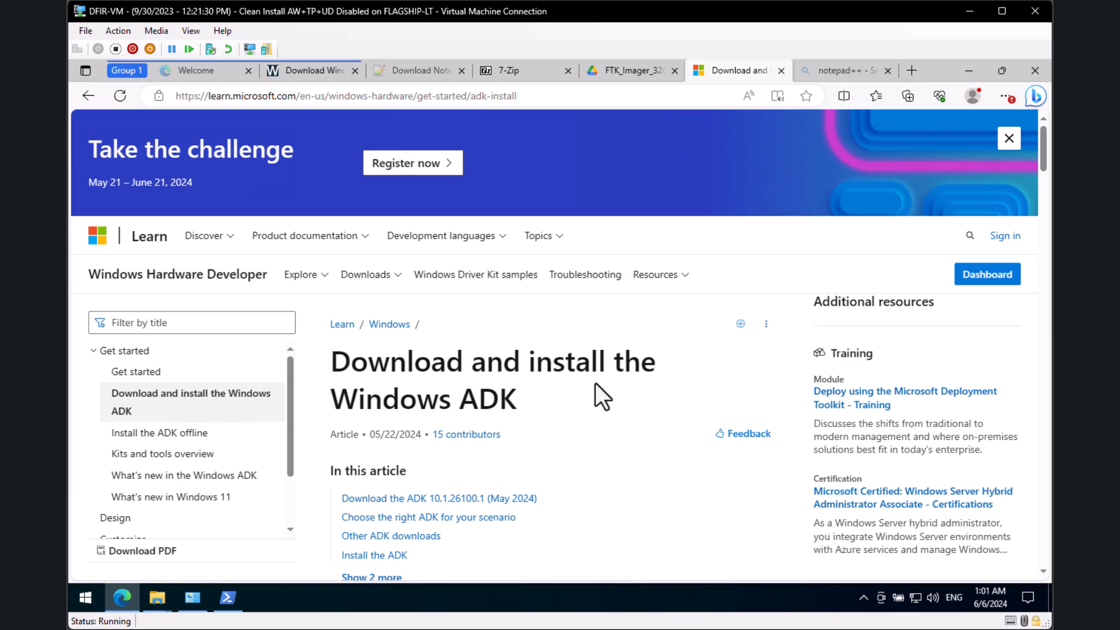
pyautogui.scroll(-3, 593, 386)
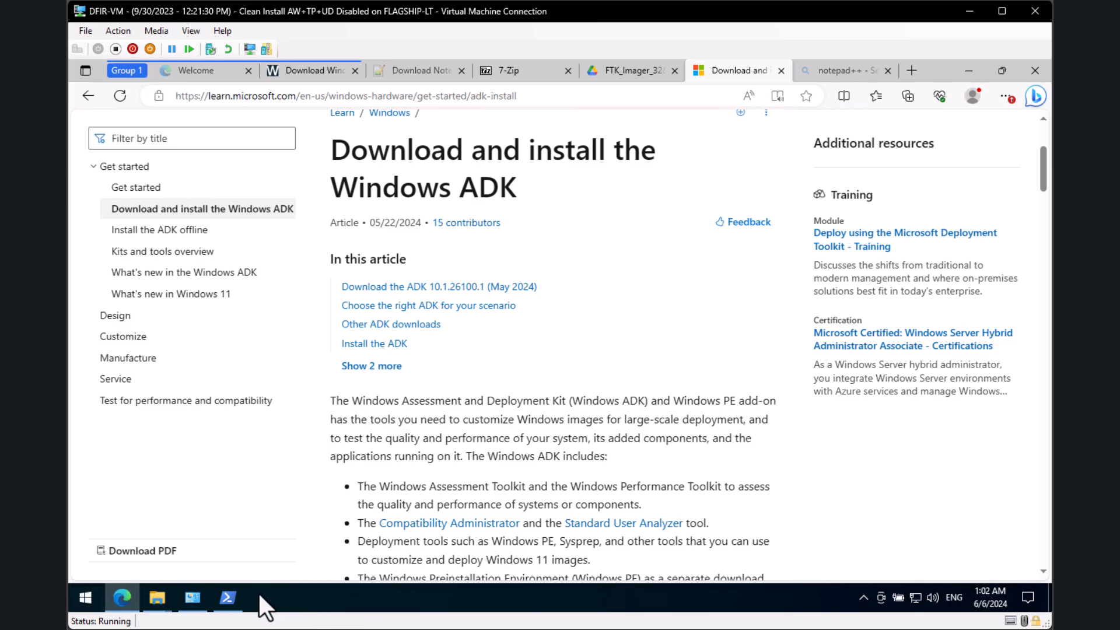
# Step: Run systeminfo in PowerShell, highlight OS build 19045, and return to the ADK article
pyautogui.click(229, 599)
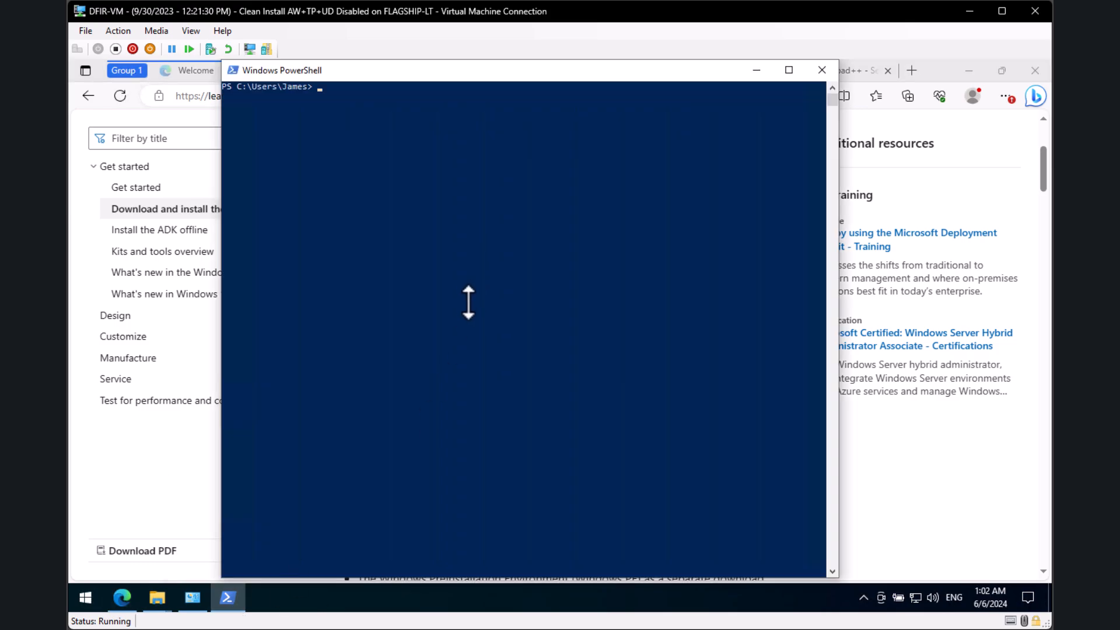
pyautogui.write('systeminto')
pyautogui.press('Return')
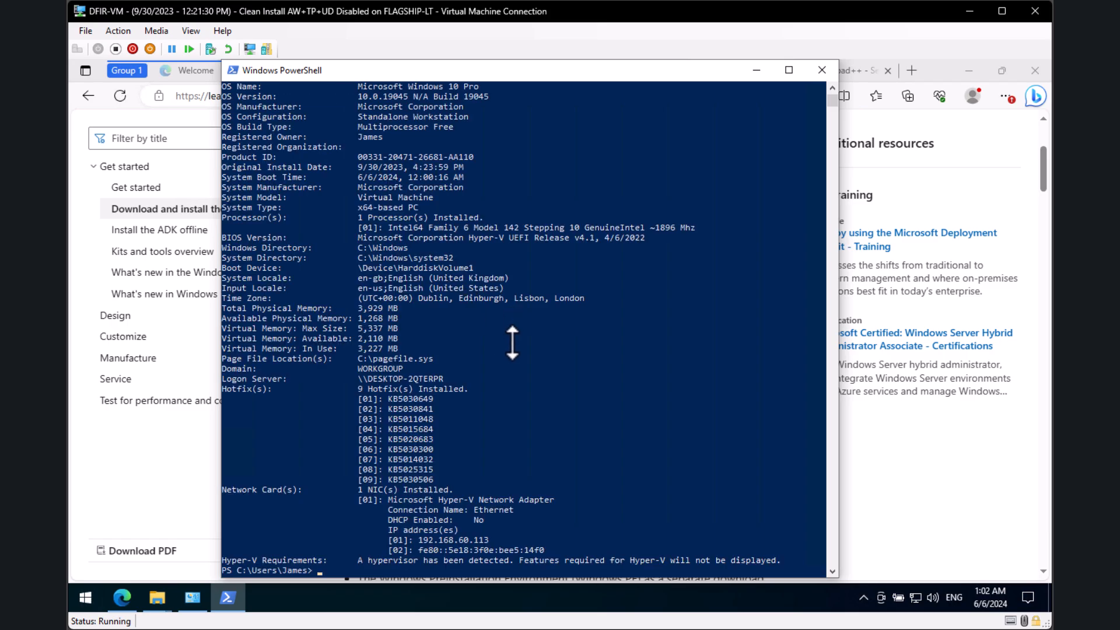
pyautogui.click(512, 147)
pyautogui.moveTo(512, 146); pyautogui.dragTo(460, 127)
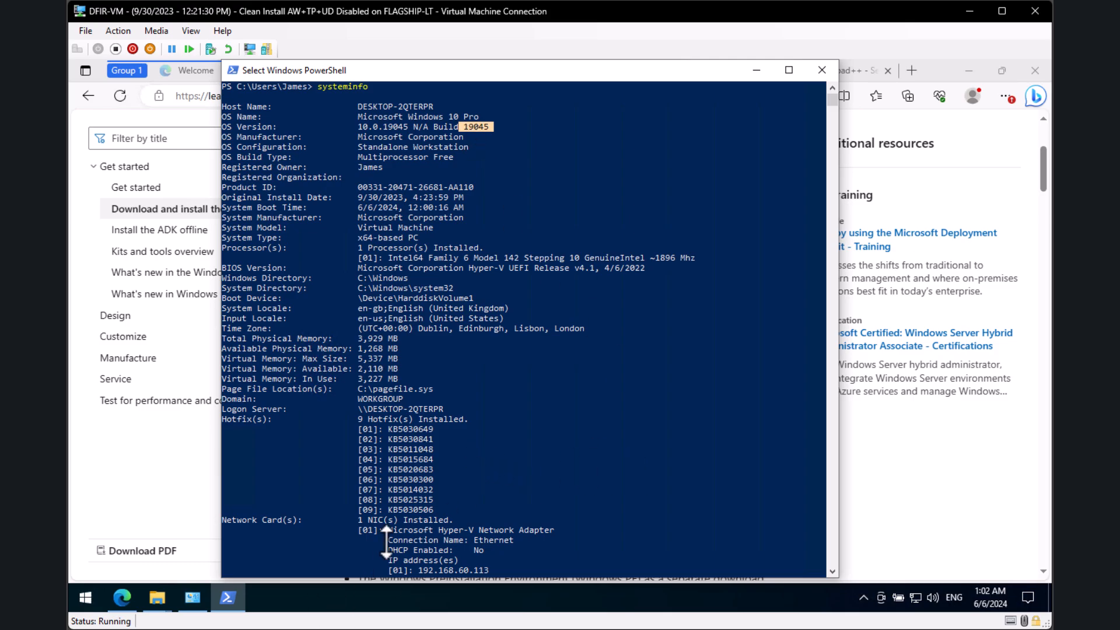
pyautogui.click(920, 518)
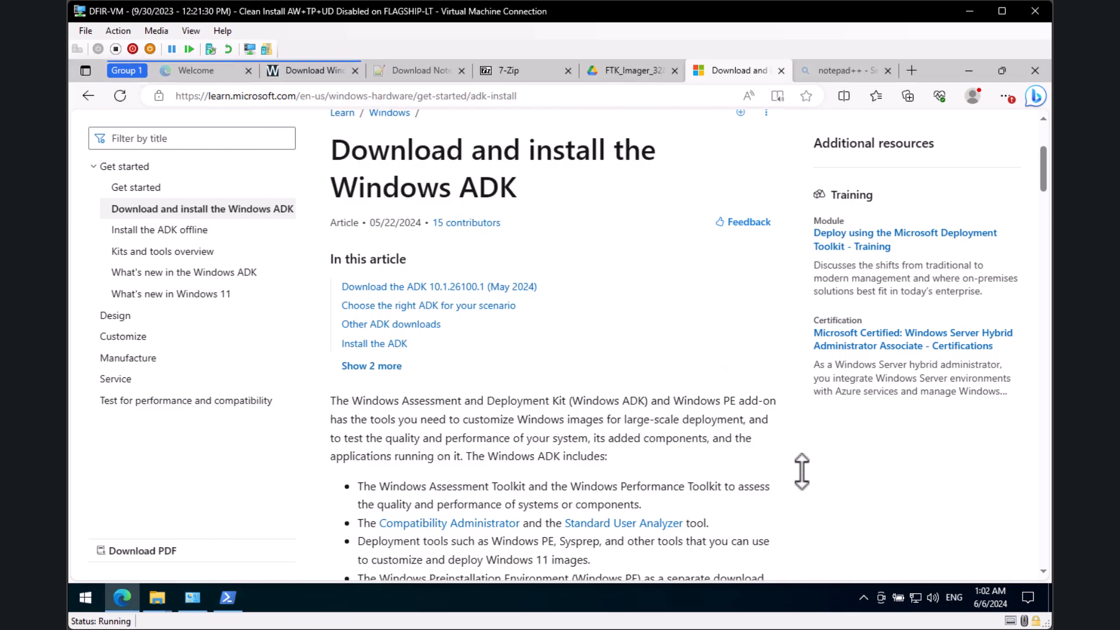
# Step: Check the WinFE Build page's requirement of Windows 10 Pro x64, build 1803 or later
pyautogui.click(300, 75)
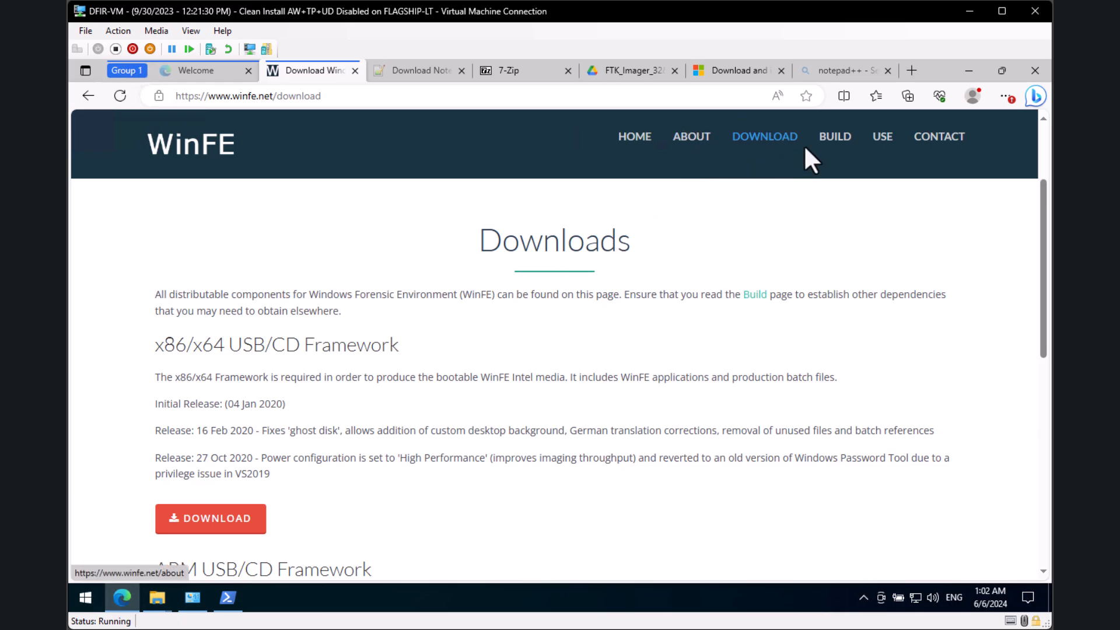
pyautogui.click(835, 136)
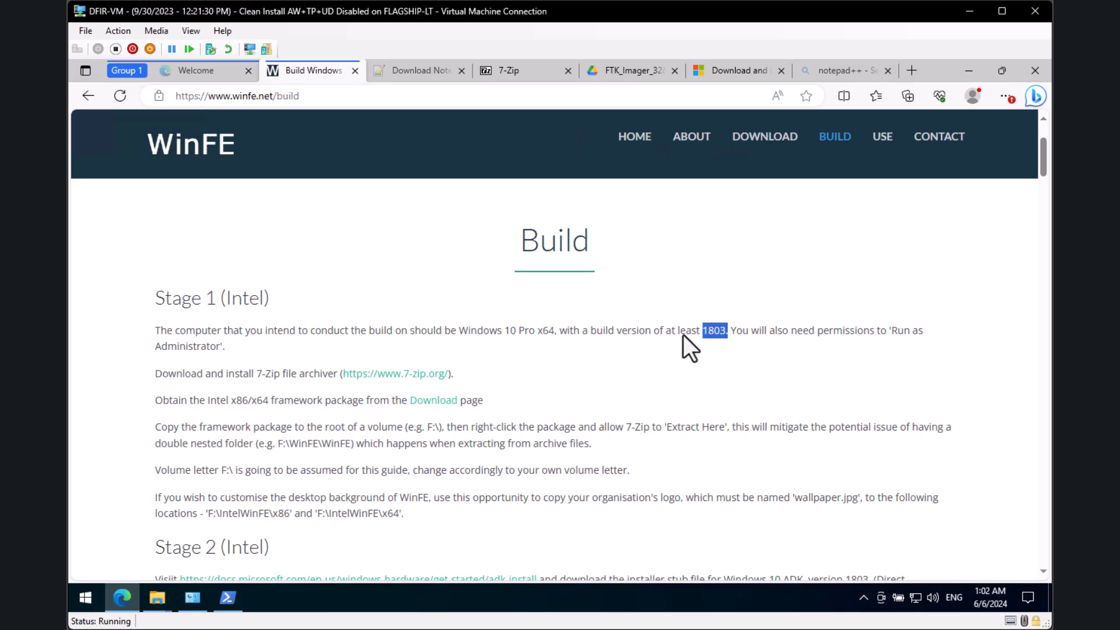
pyautogui.click(656, 389)
pyautogui.click(733, 73)
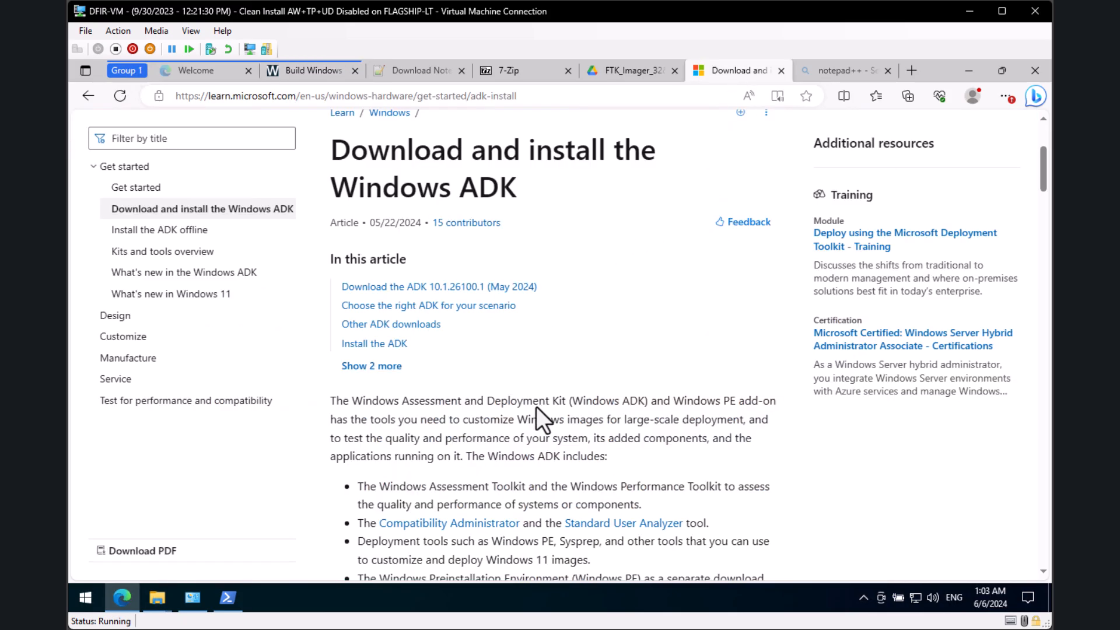
# Step: Scroll the ADK article, highlighting the Important note about 32-bit Windows PE
pyautogui.scroll(-7, 536, 409)
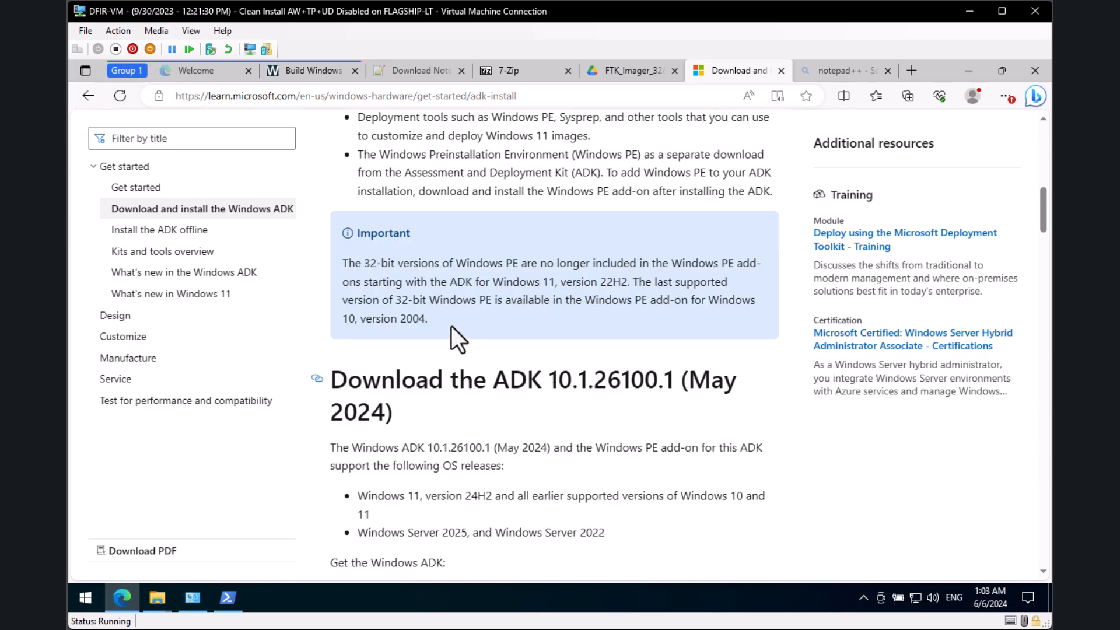
pyautogui.moveTo(428, 320); pyautogui.dragTo(336, 264)
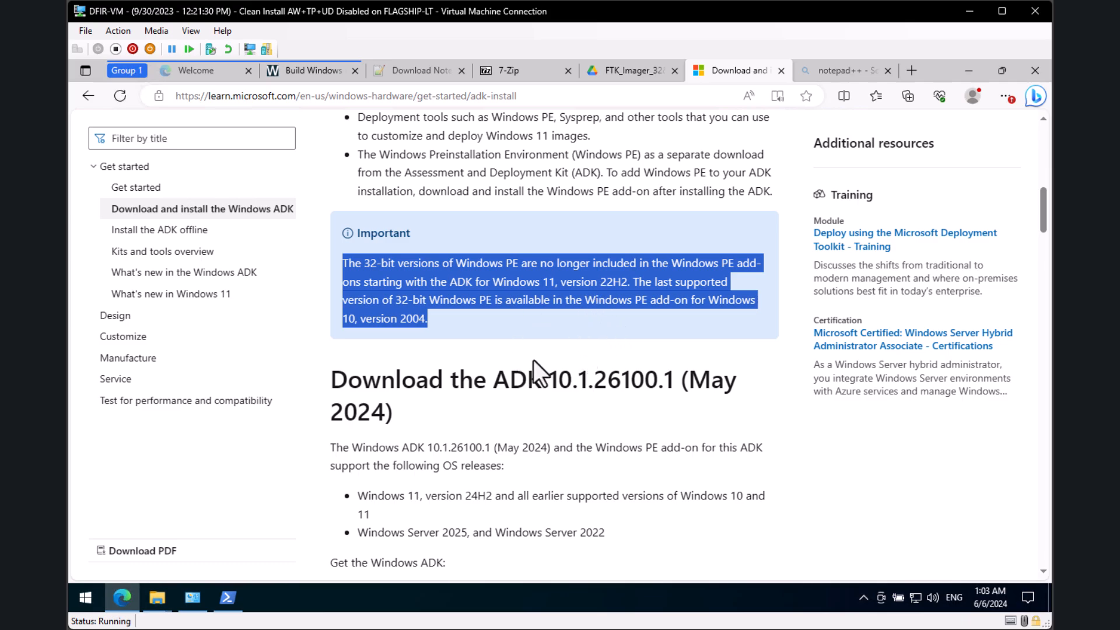
pyautogui.click(510, 341)
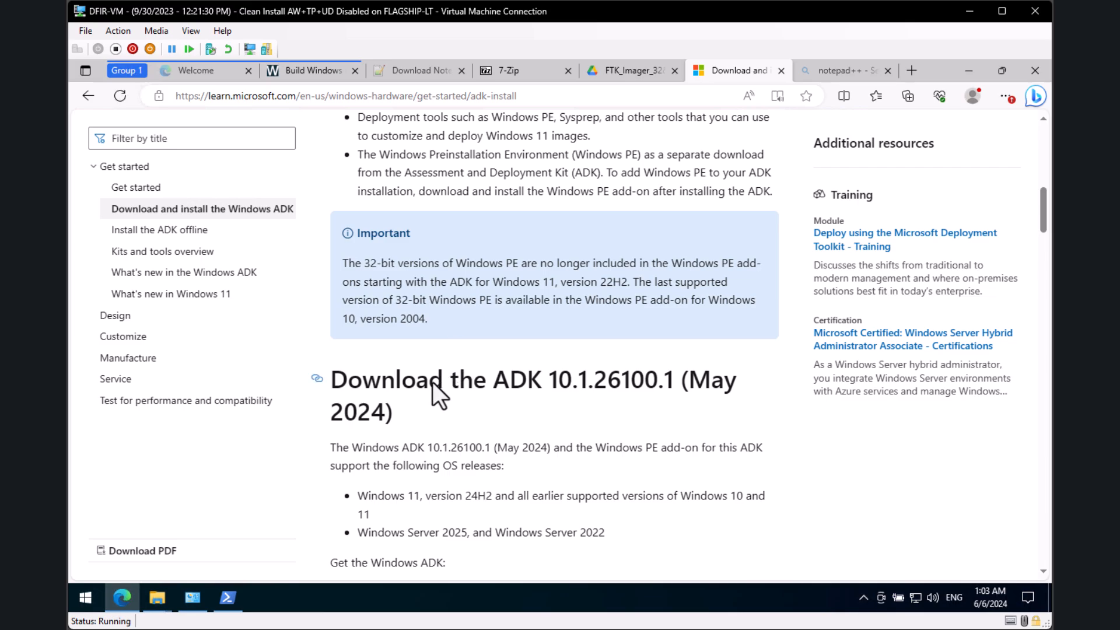
pyautogui.scroll(-10, 490, 402)
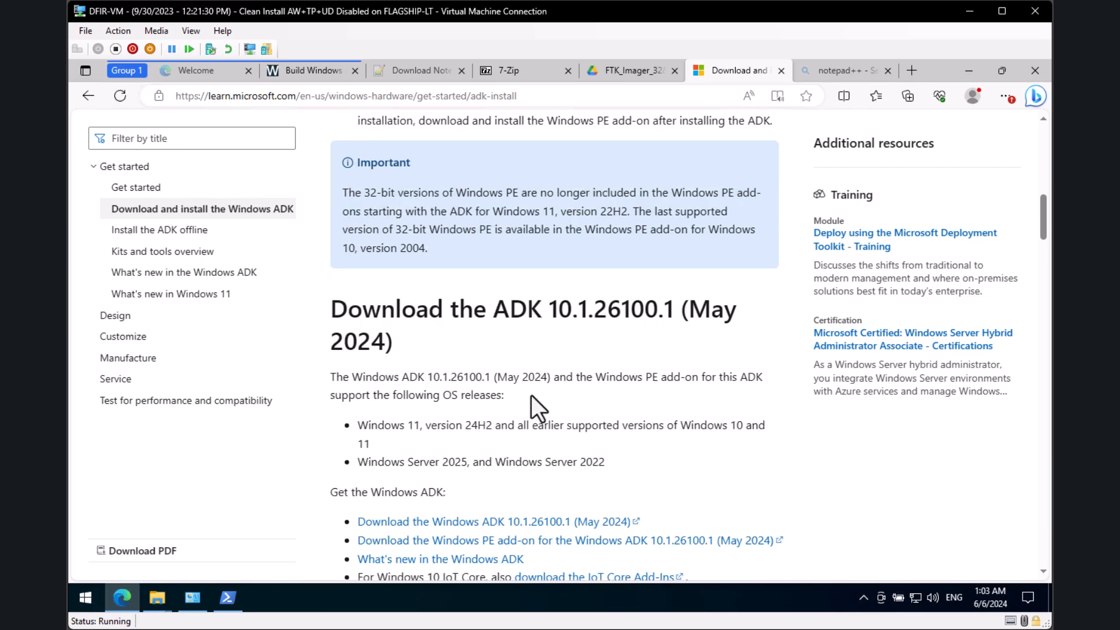
pyautogui.scroll(-10, 495, 430)
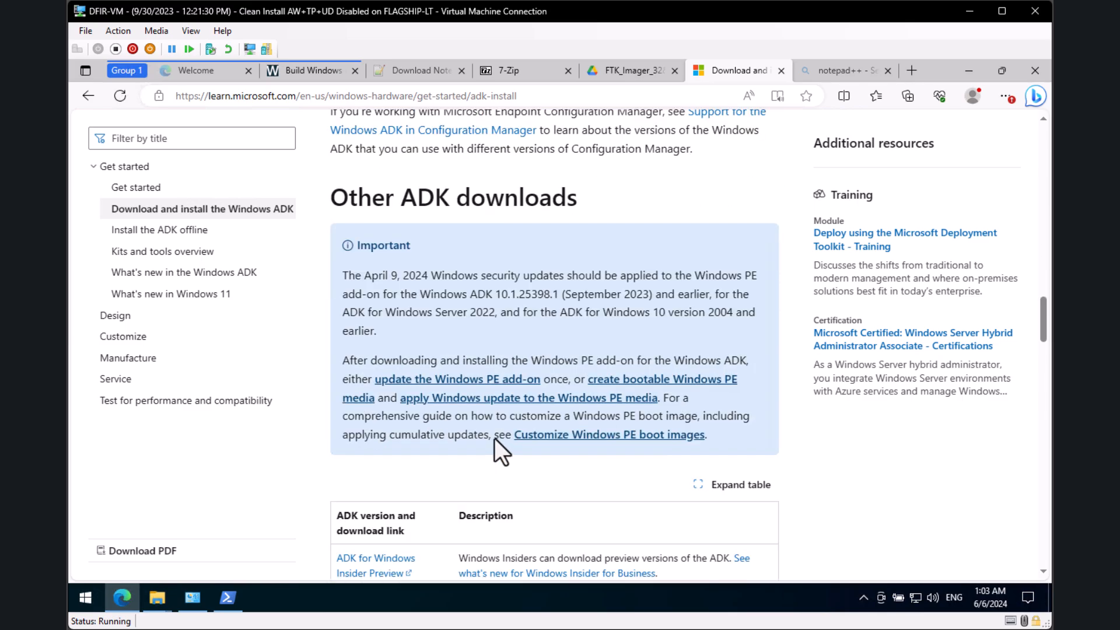
pyautogui.scroll(-5, 502, 418)
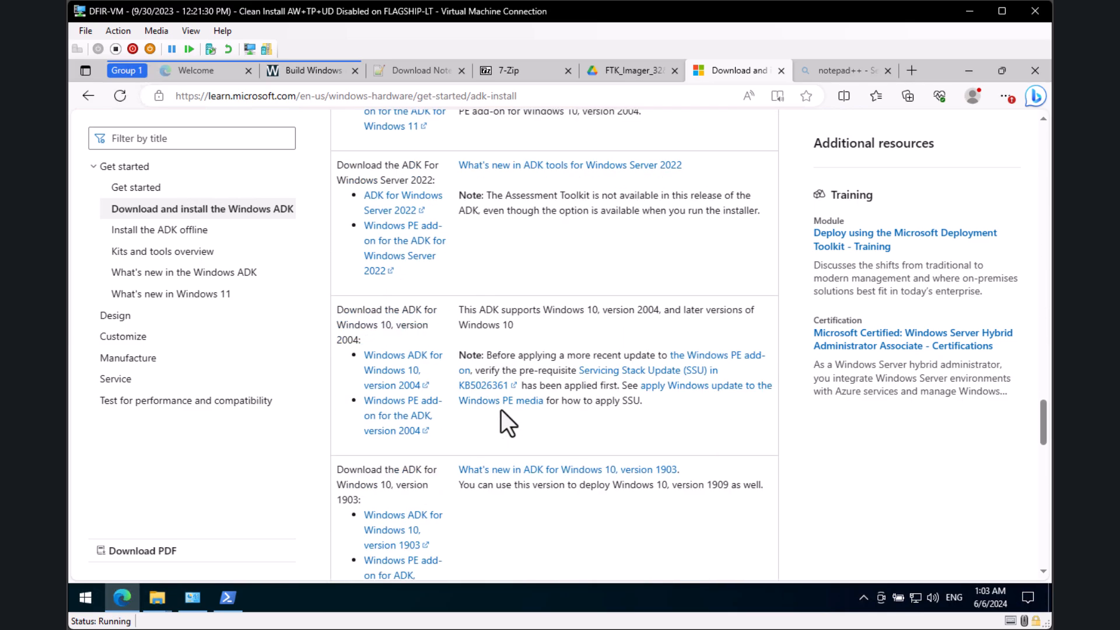
pyautogui.scroll(2, 527, 371)
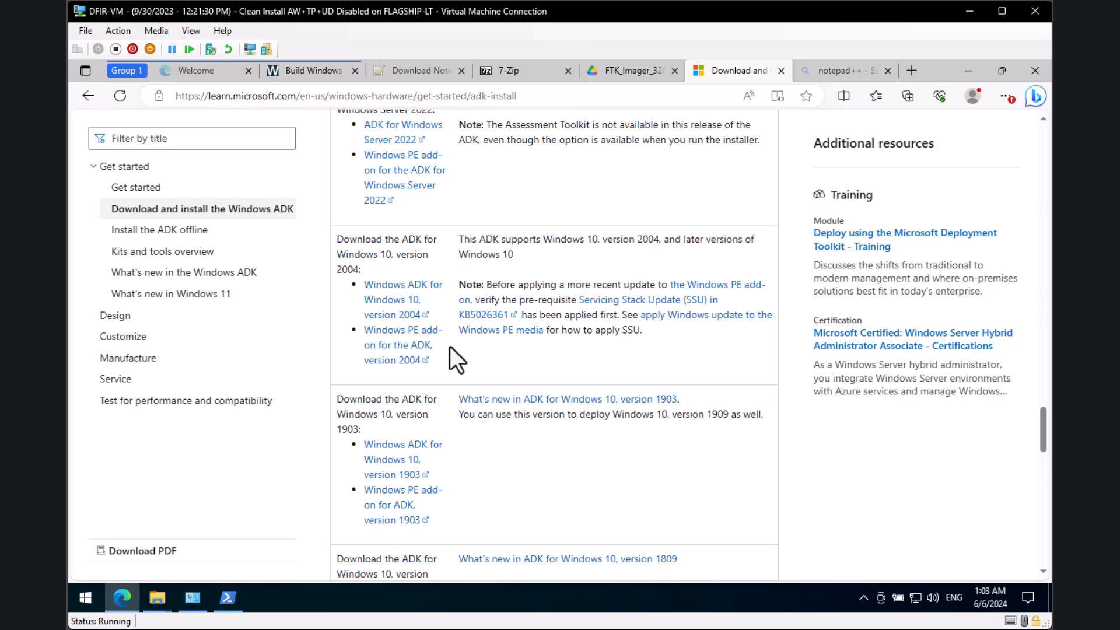
# Step: Download the Windows ADK and WinPE add-on installers for Windows 10 version 2004
pyautogui.click(394, 299)
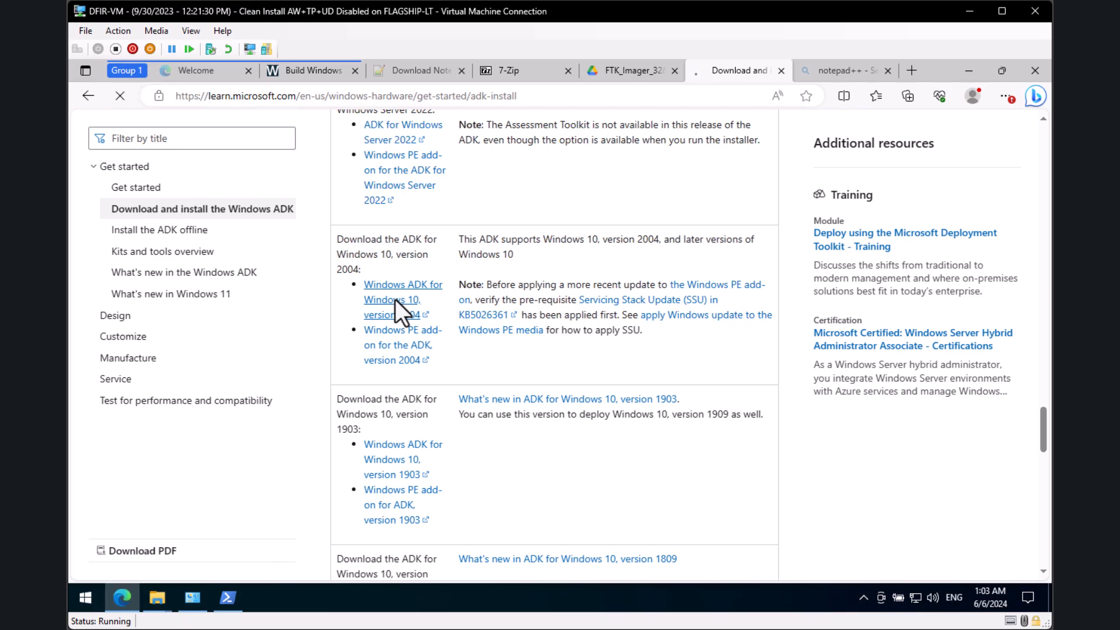
pyautogui.click(393, 345)
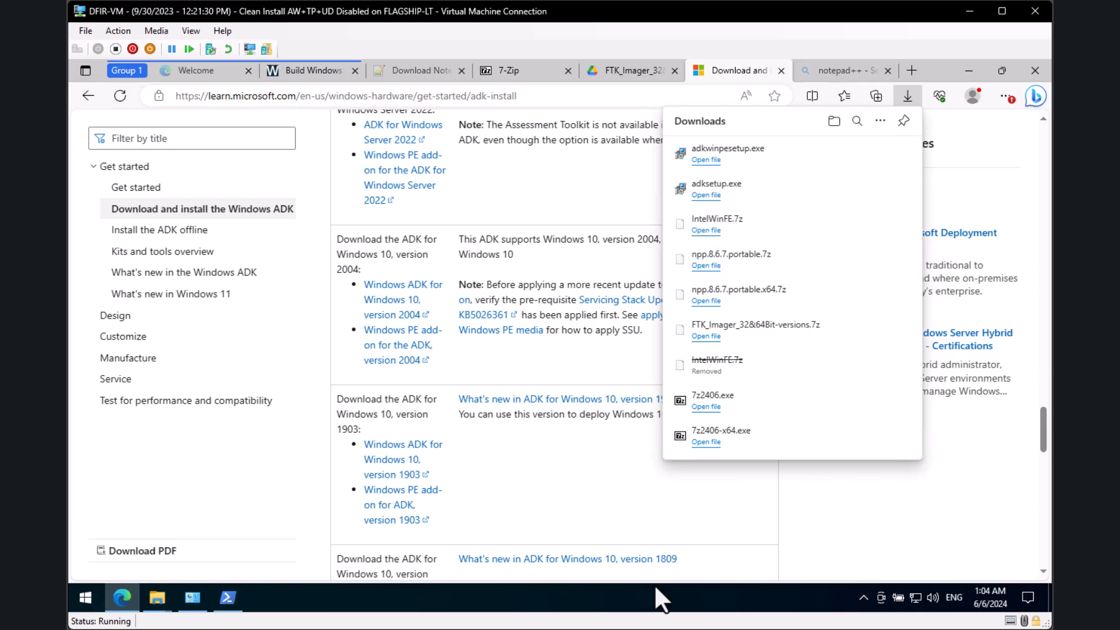
pyautogui.click(814, 509)
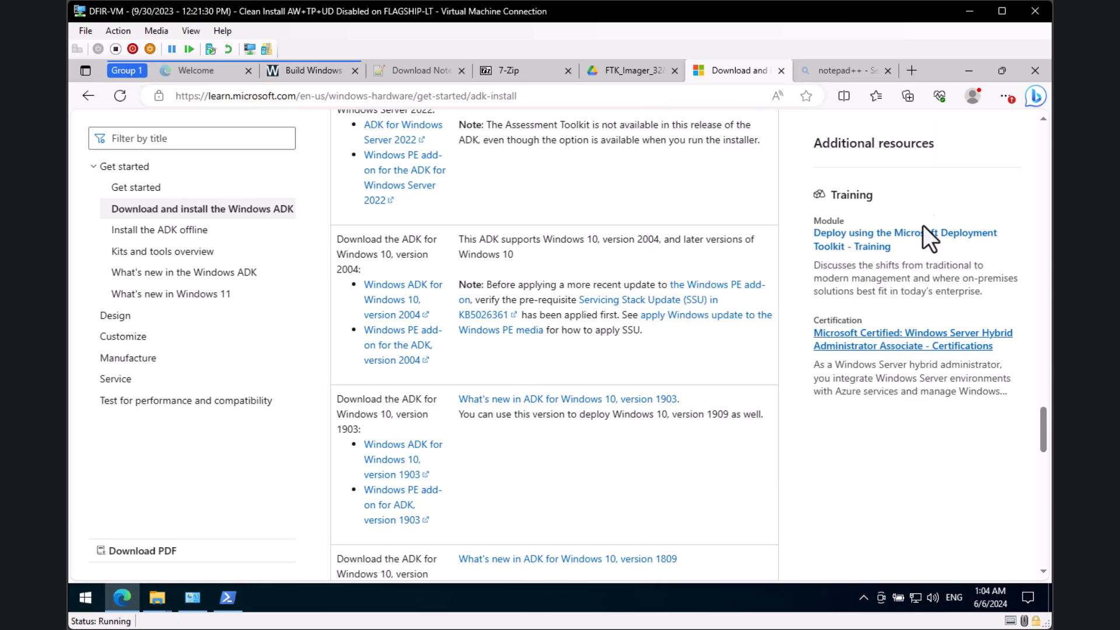
pyautogui.click(843, 63)
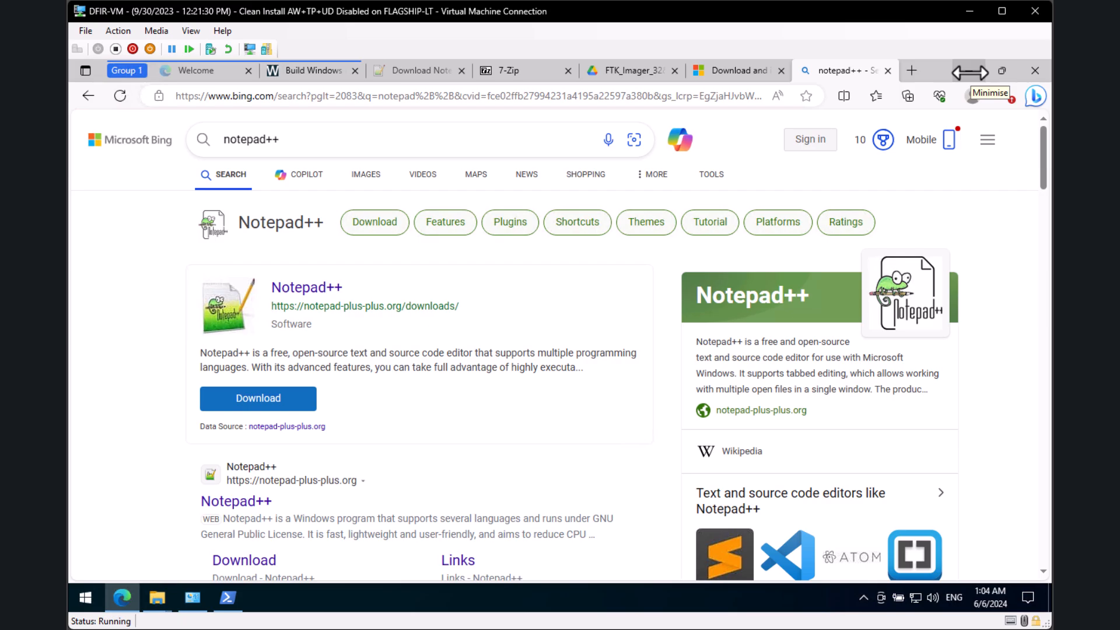
# Step: Extract IntelWinFE.7z in Downloads into an IntelWinFE folder with 7-Zip
pyautogui.click(969, 71)
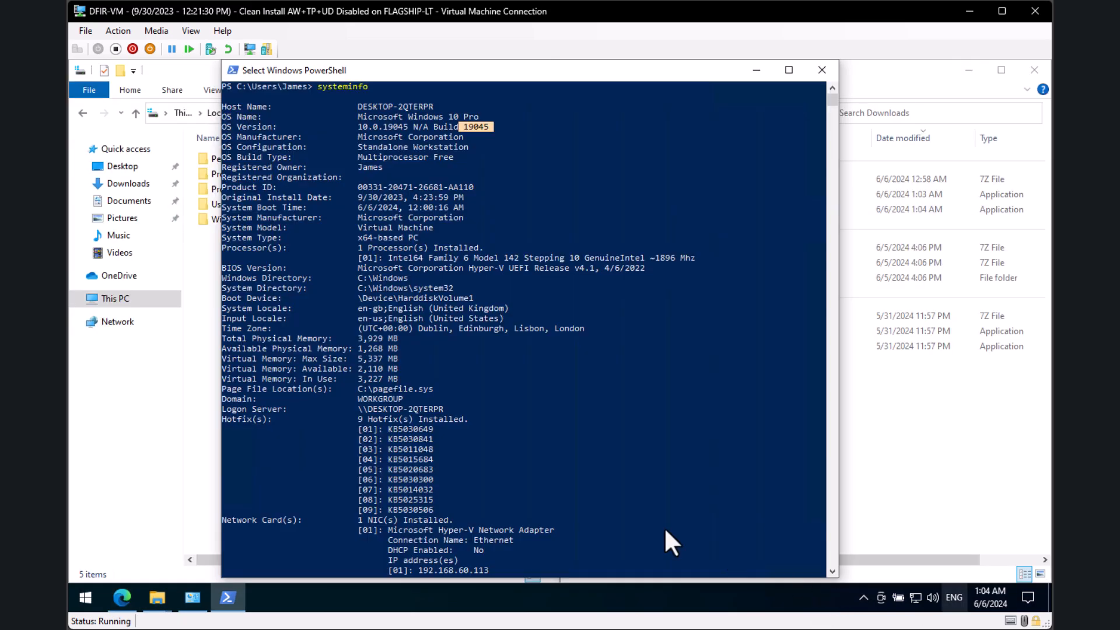
pyautogui.click(763, 77)
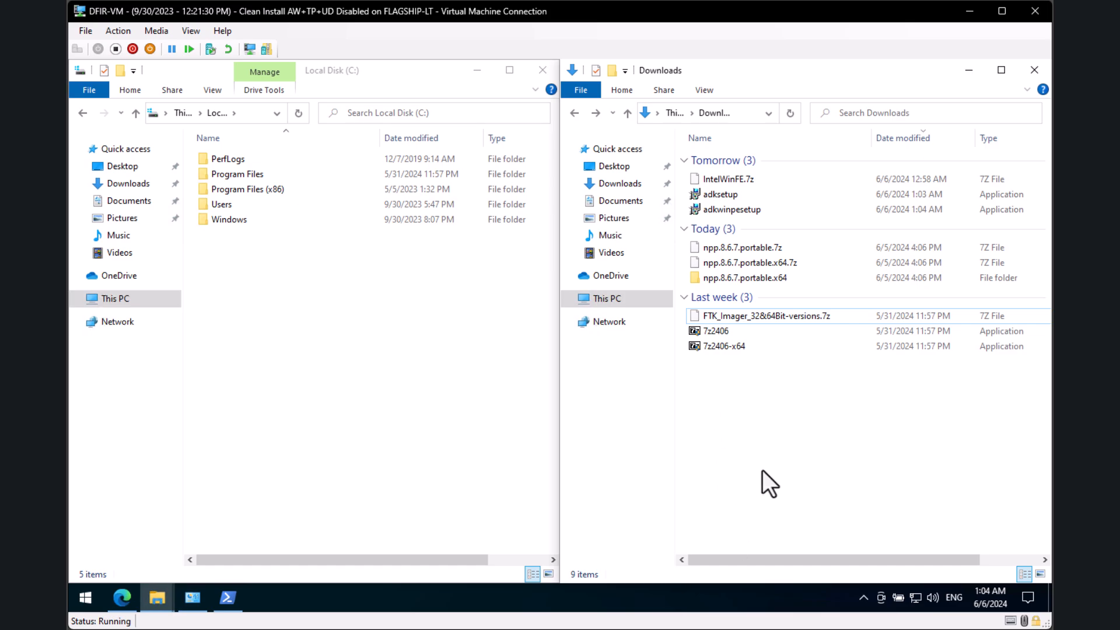
pyautogui.click(736, 181)
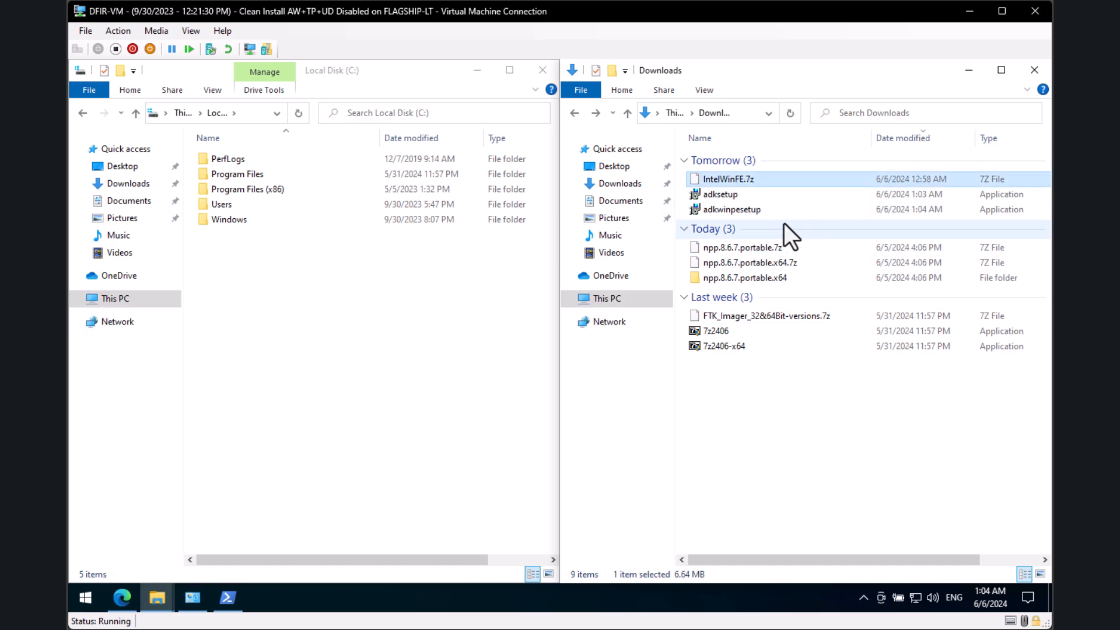
pyautogui.rightClick(745, 184)
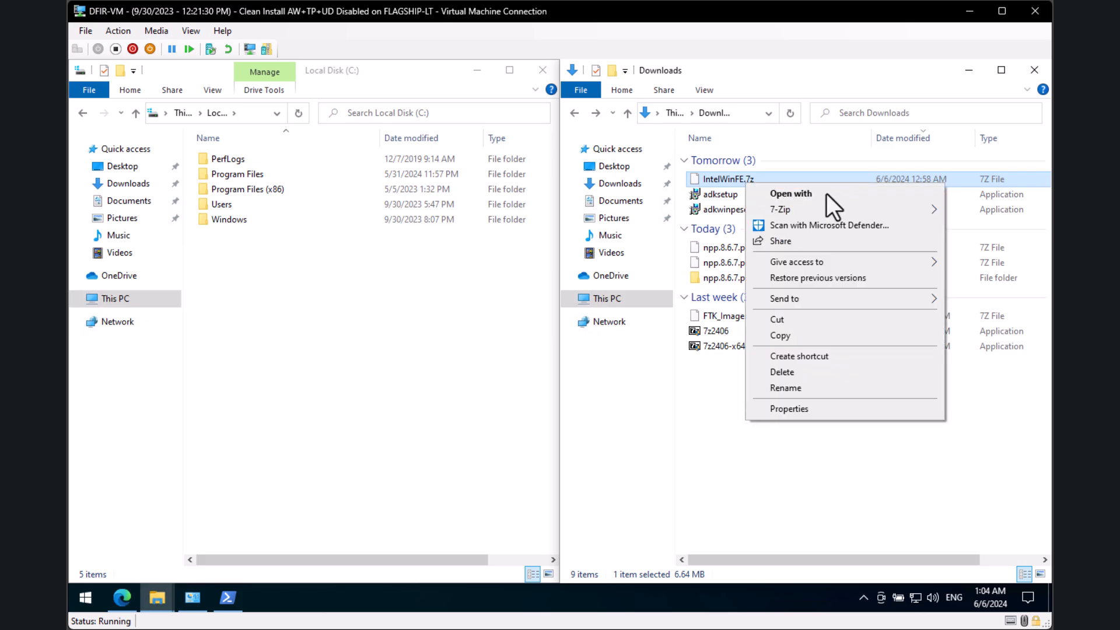
pyautogui.moveTo(807, 210)
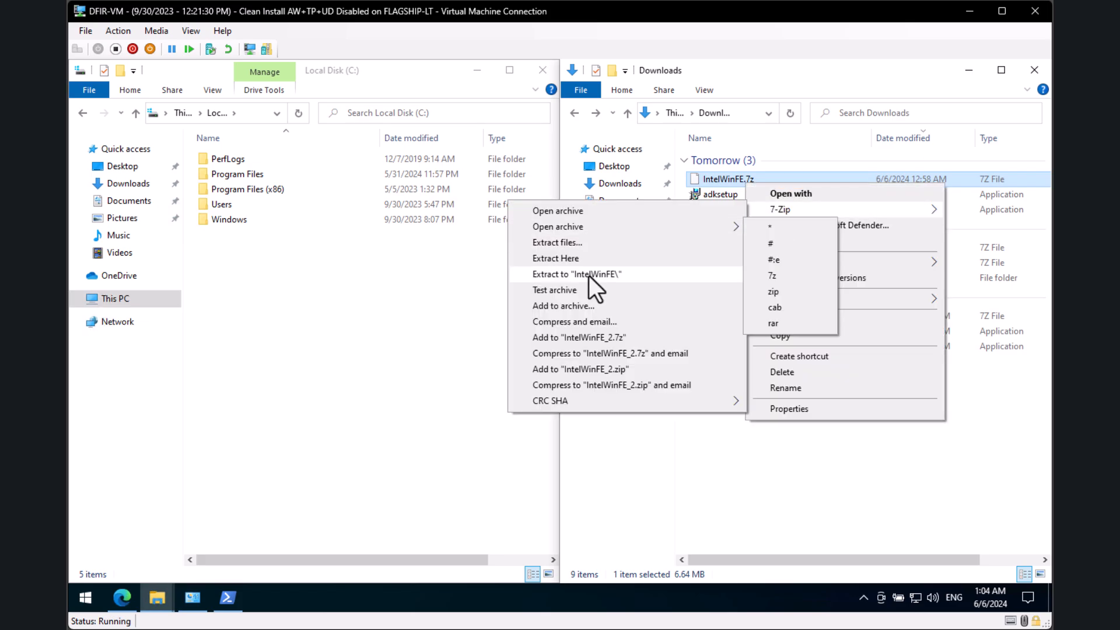
pyautogui.click(589, 274)
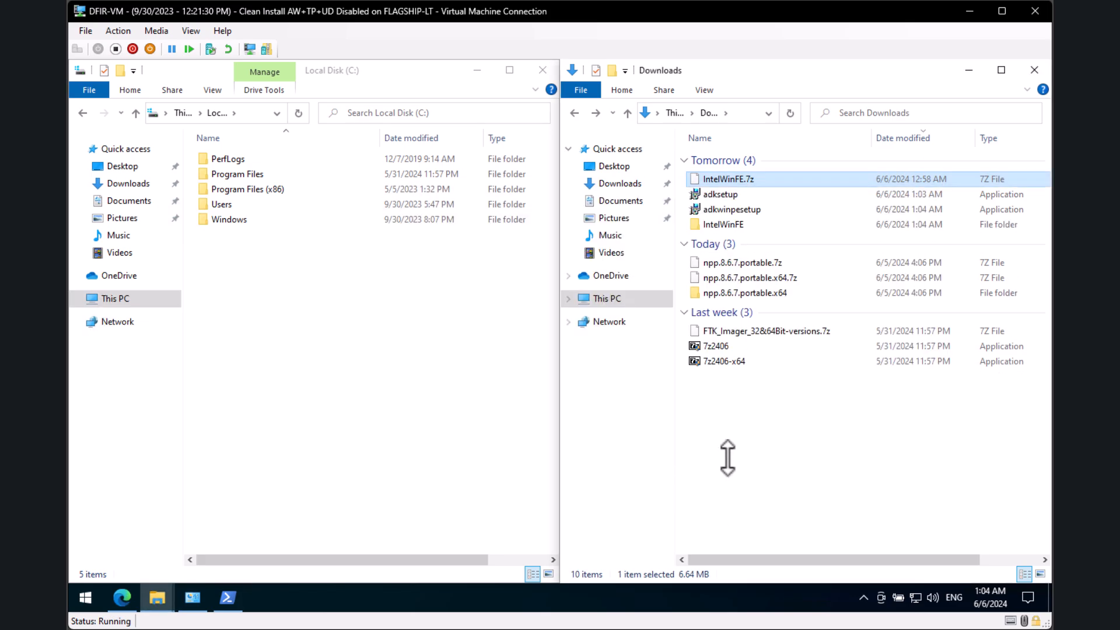
# Step: Move the IntelWinFE folder to C:\ and open it there, checking its full path
pyautogui.click(425, 350)
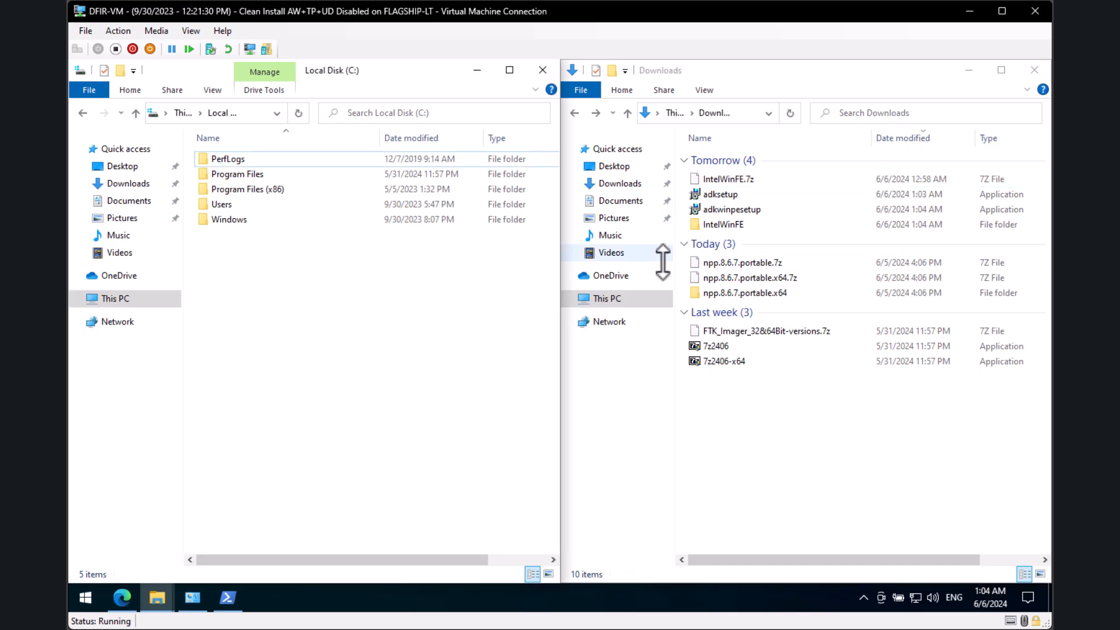
pyautogui.doubleClick(752, 224)
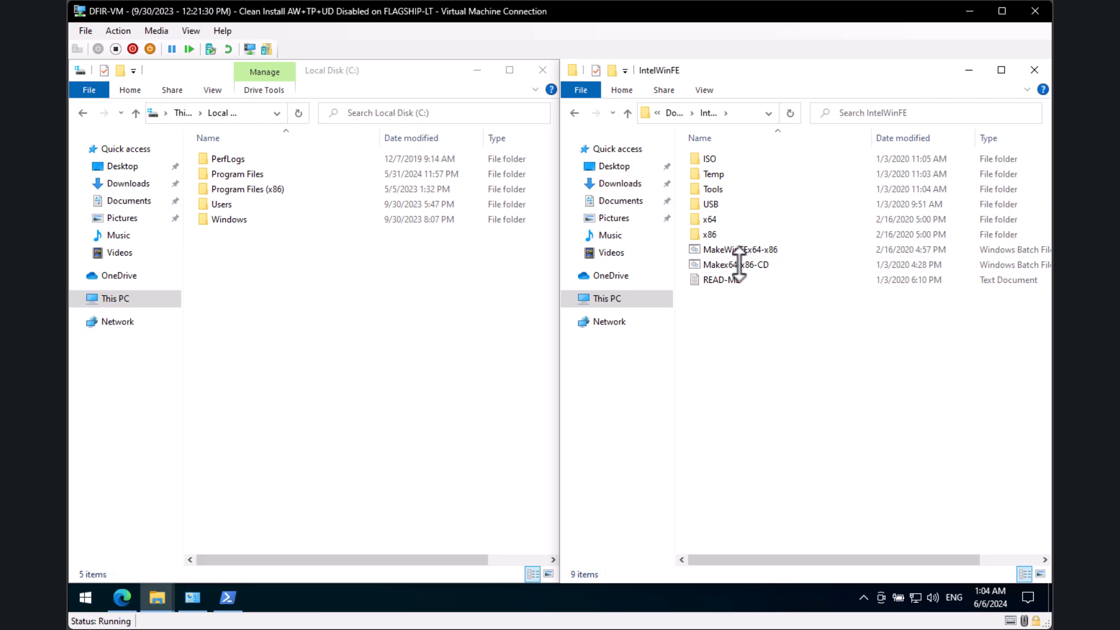
pyautogui.hotkey('alt', 'Left')
pyautogui.moveTo(726, 225); pyautogui.dragTo(291, 364)
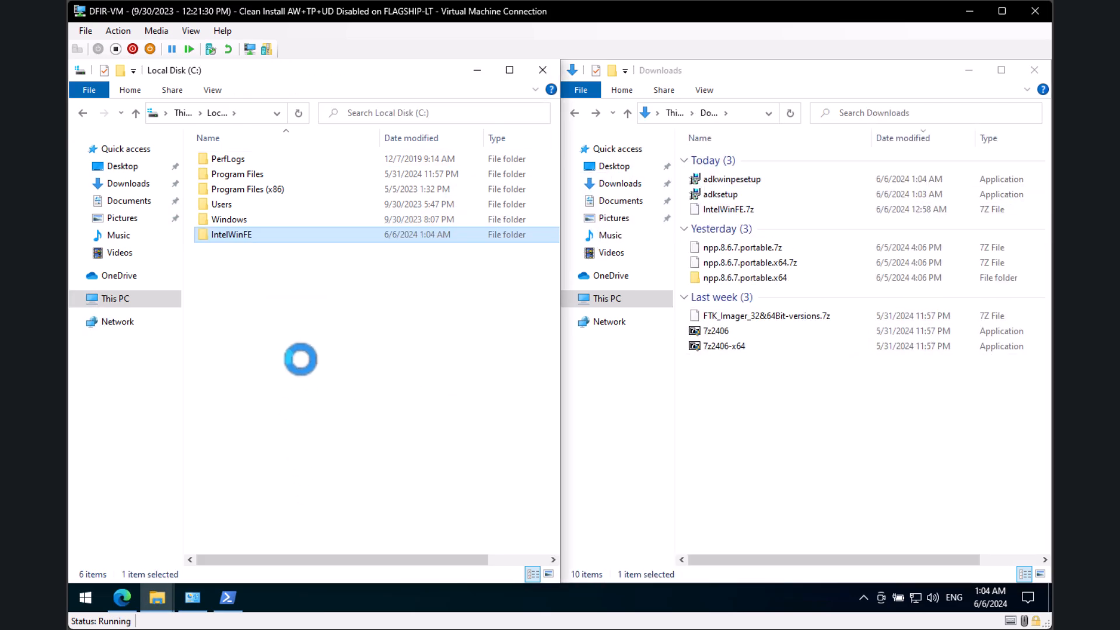
pyautogui.doubleClick(263, 236)
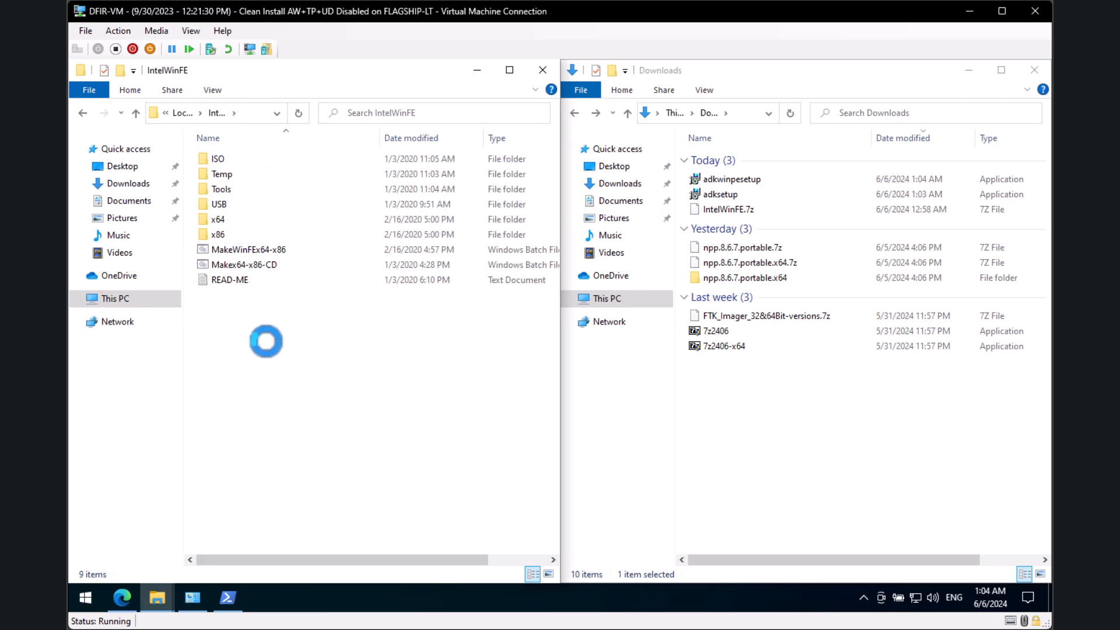
pyautogui.click(250, 114)
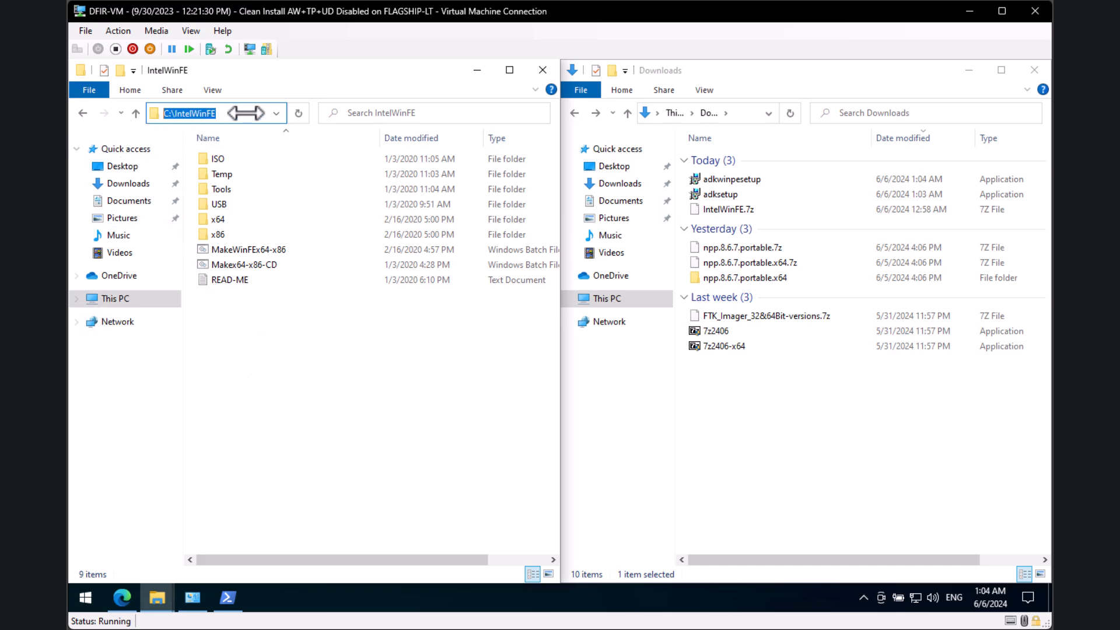
pyautogui.click(320, 379)
pyautogui.click(820, 481)
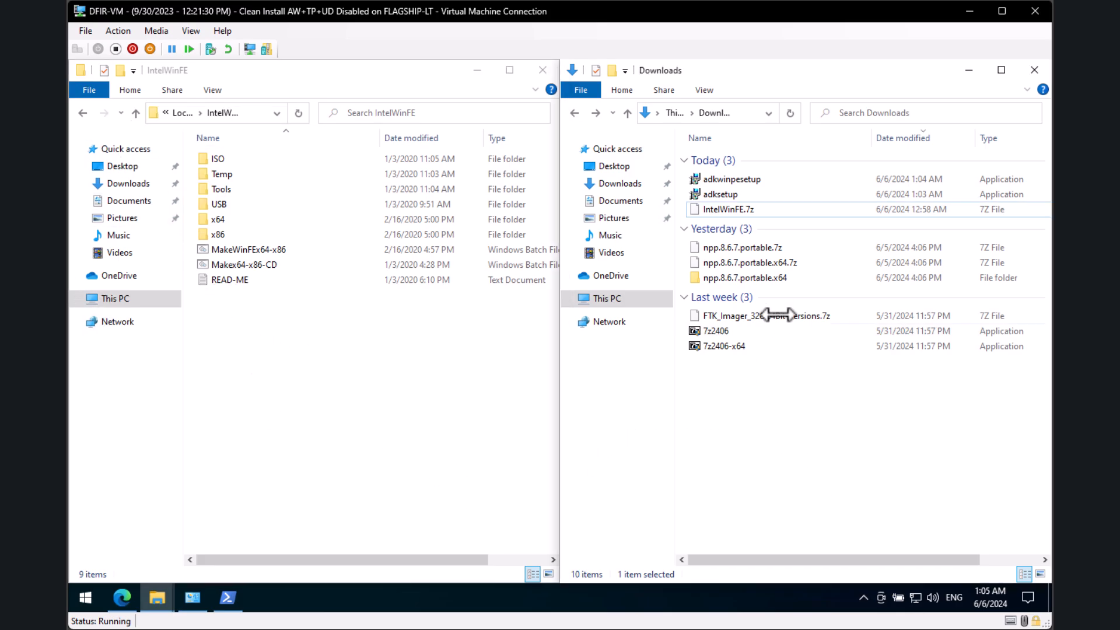
# Step: Install the Windows ADK to the default path, declining usage data, and close the finished installer
pyautogui.doubleClick(763, 194)
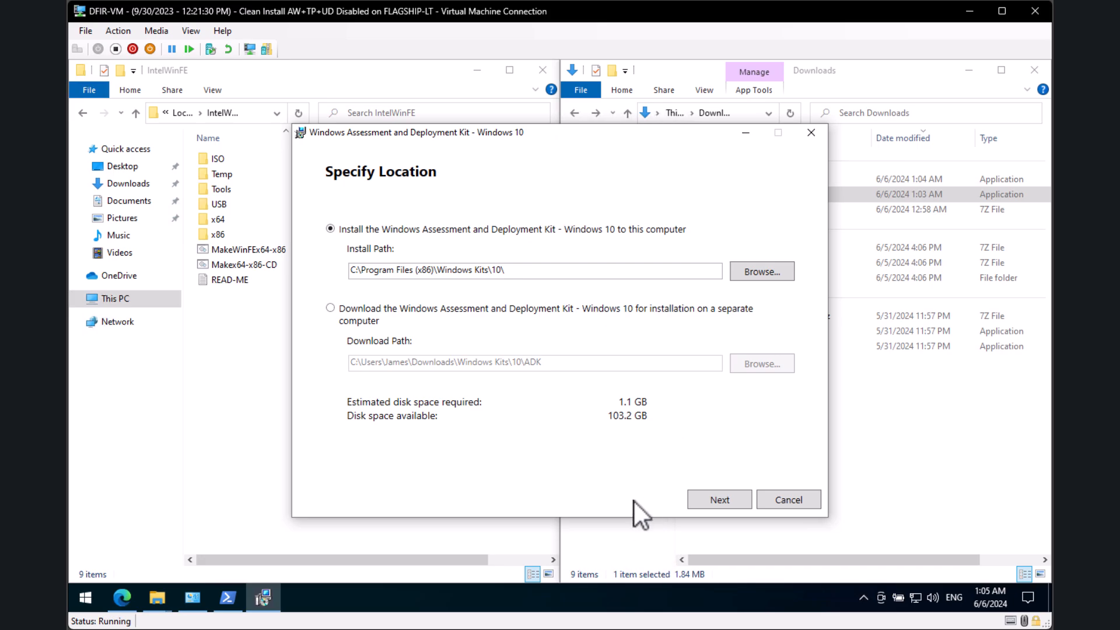
pyautogui.click(741, 495)
pyautogui.click(381, 349)
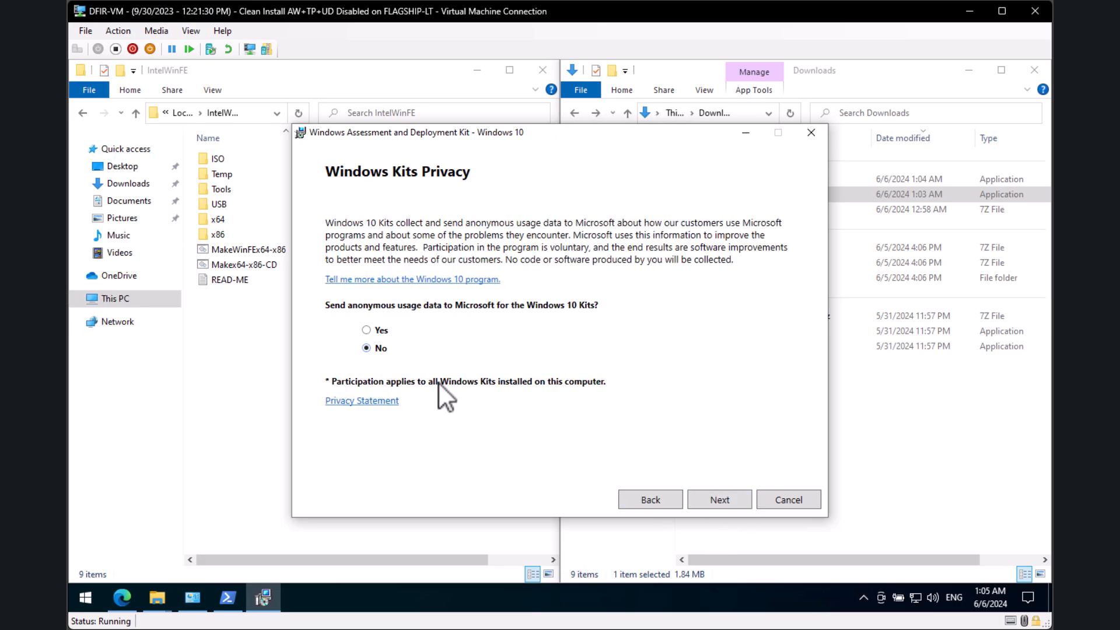
pyautogui.click(726, 497)
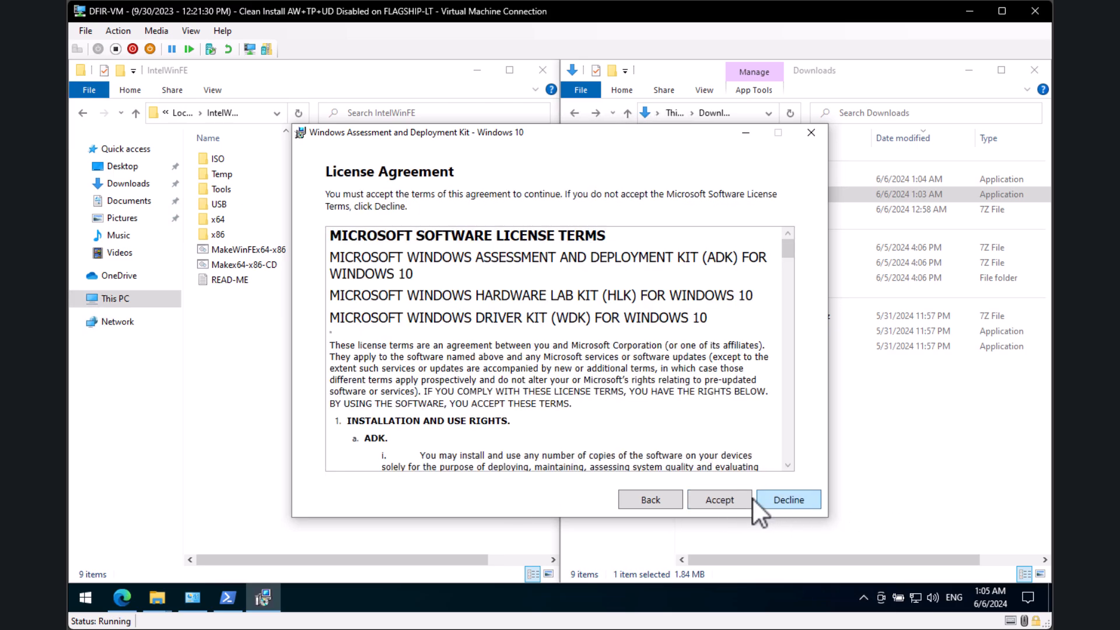
pyautogui.click(719, 495)
pyautogui.click(721, 502)
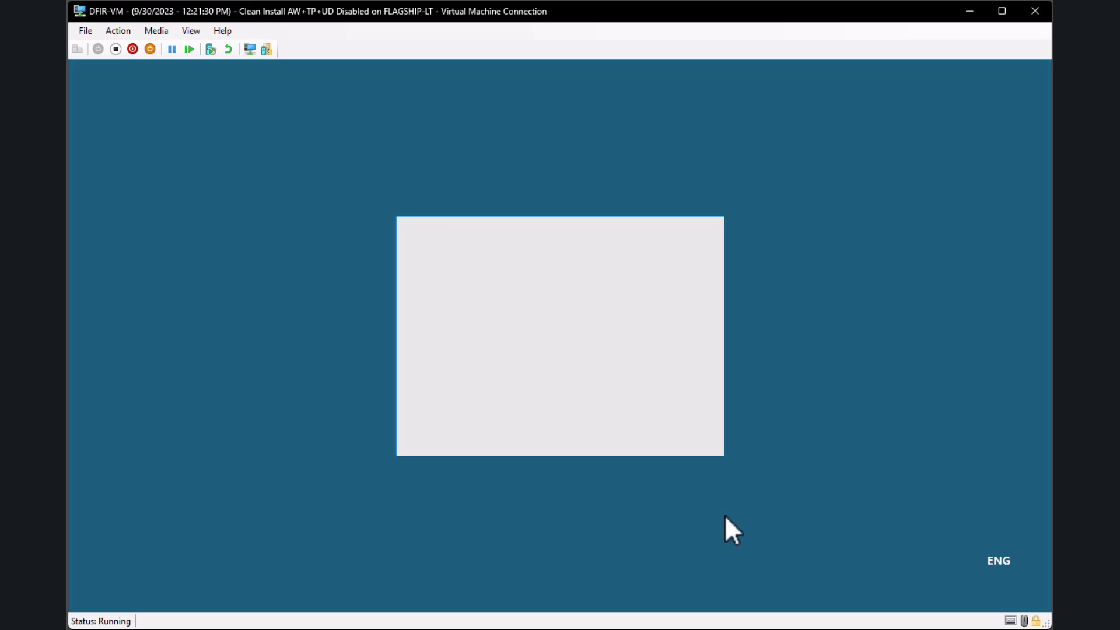
pyautogui.click(487, 424)
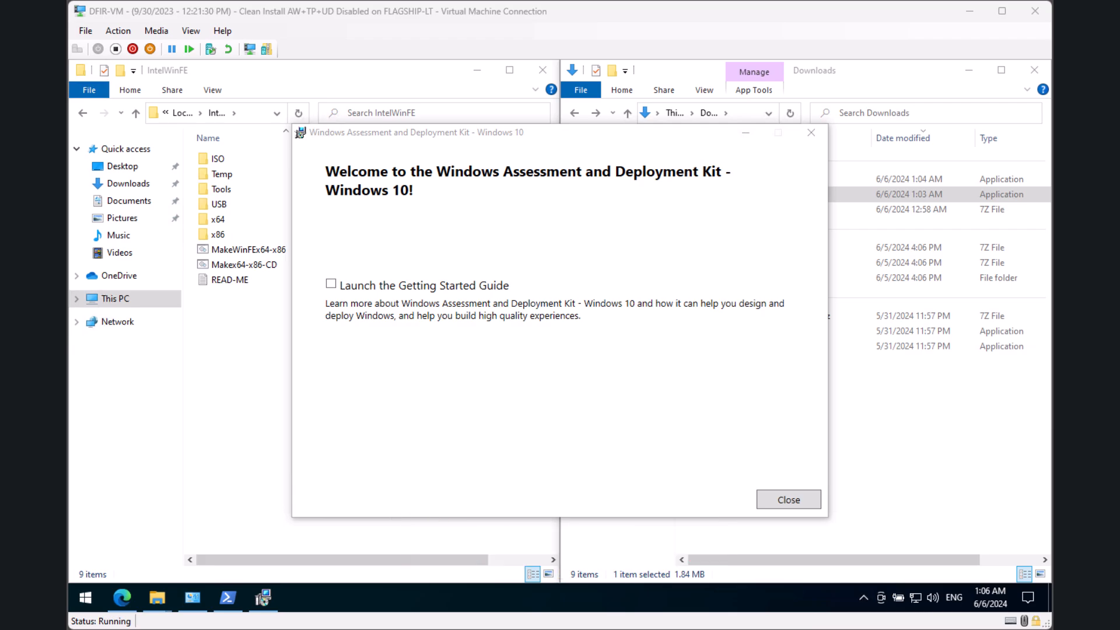
pyautogui.click(523, 407)
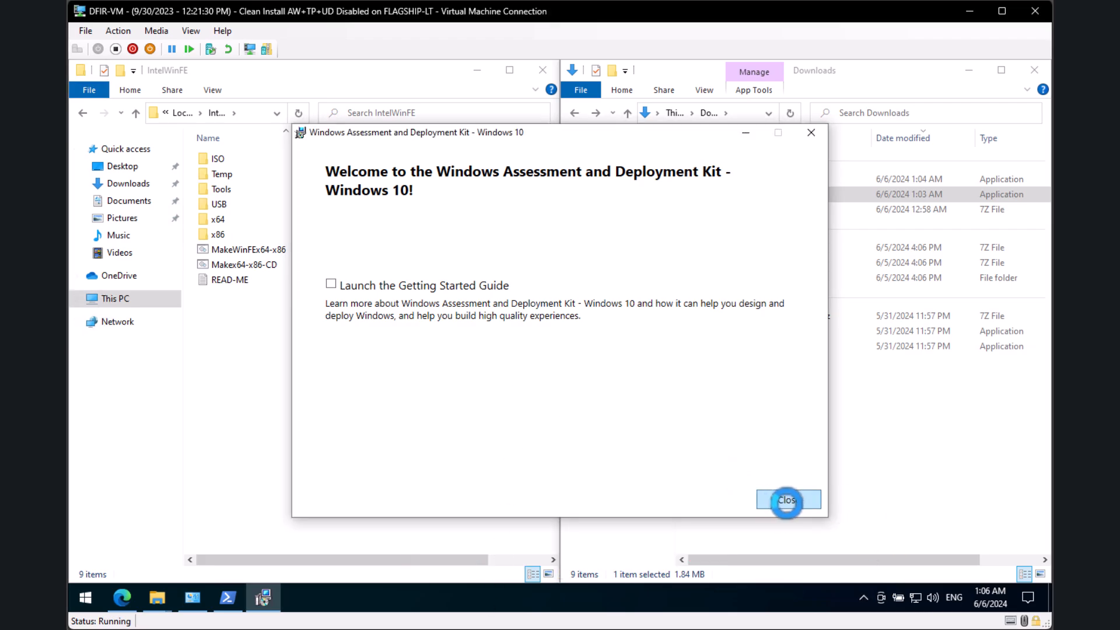
pyautogui.click(793, 500)
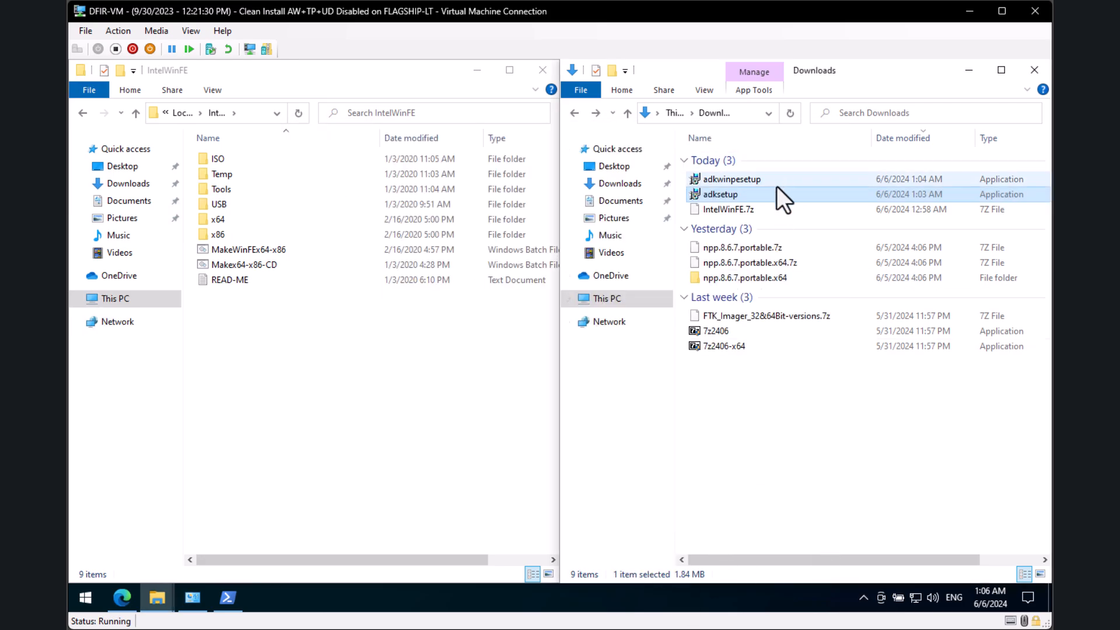
# Step: Run adkwinpesetup and start installing the WinPE add-ons to the default path without usage data
pyautogui.click(756, 180)
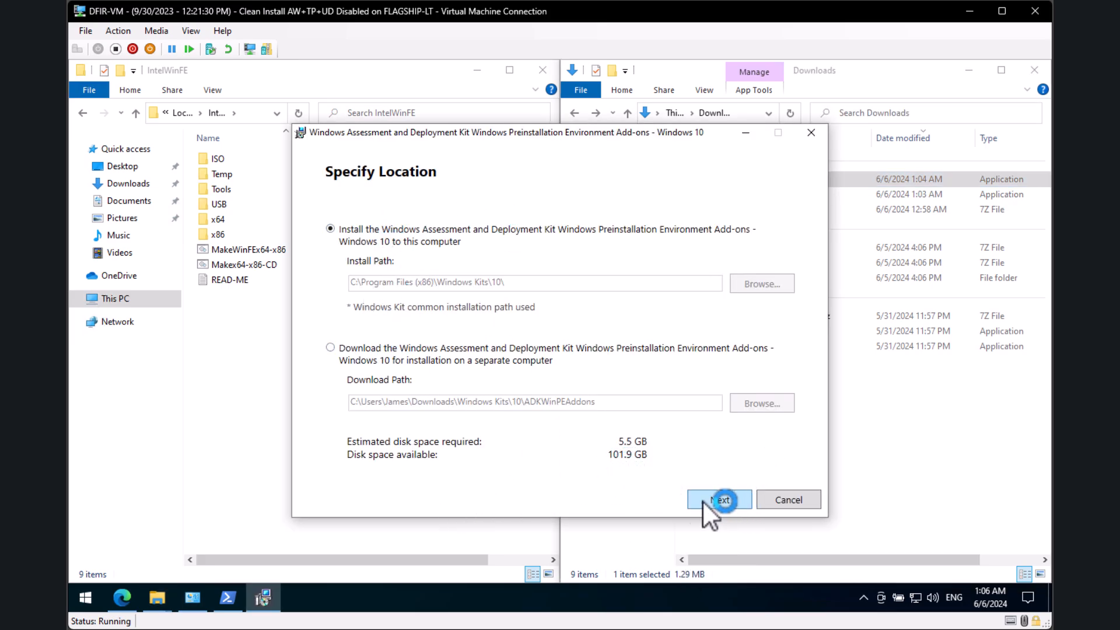
pyautogui.click(716, 499)
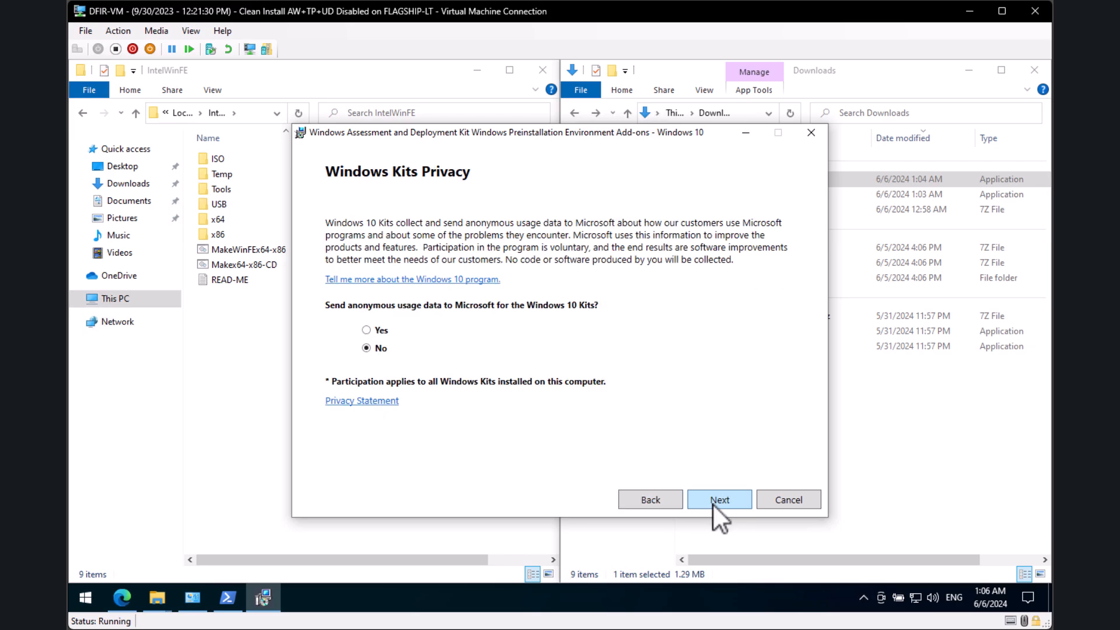
pyautogui.click(715, 500)
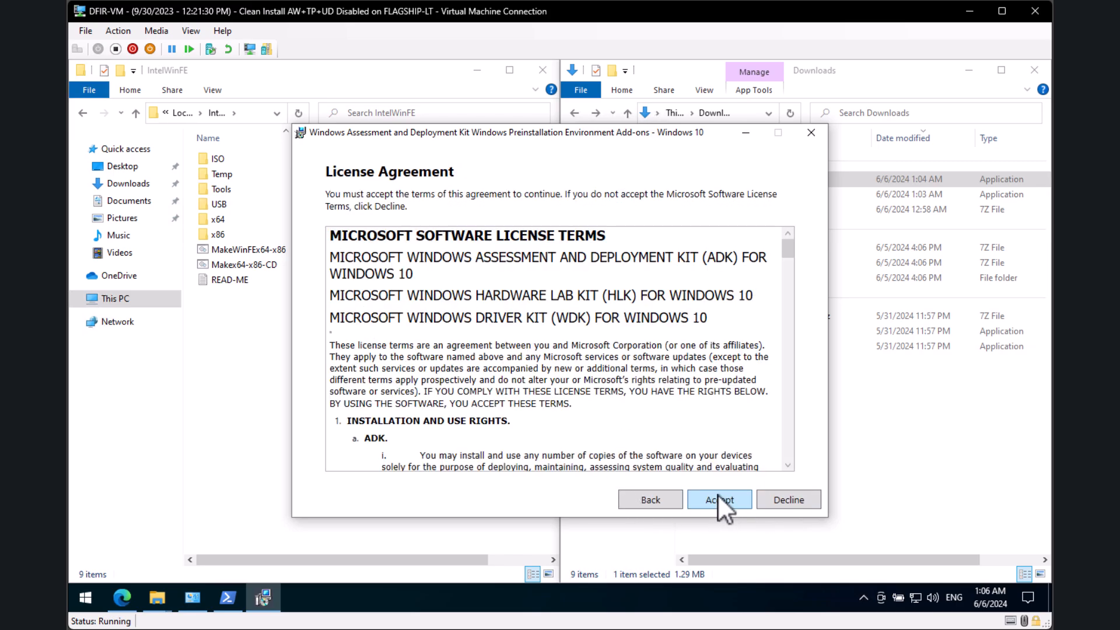
pyautogui.click(721, 499)
pyautogui.click(728, 497)
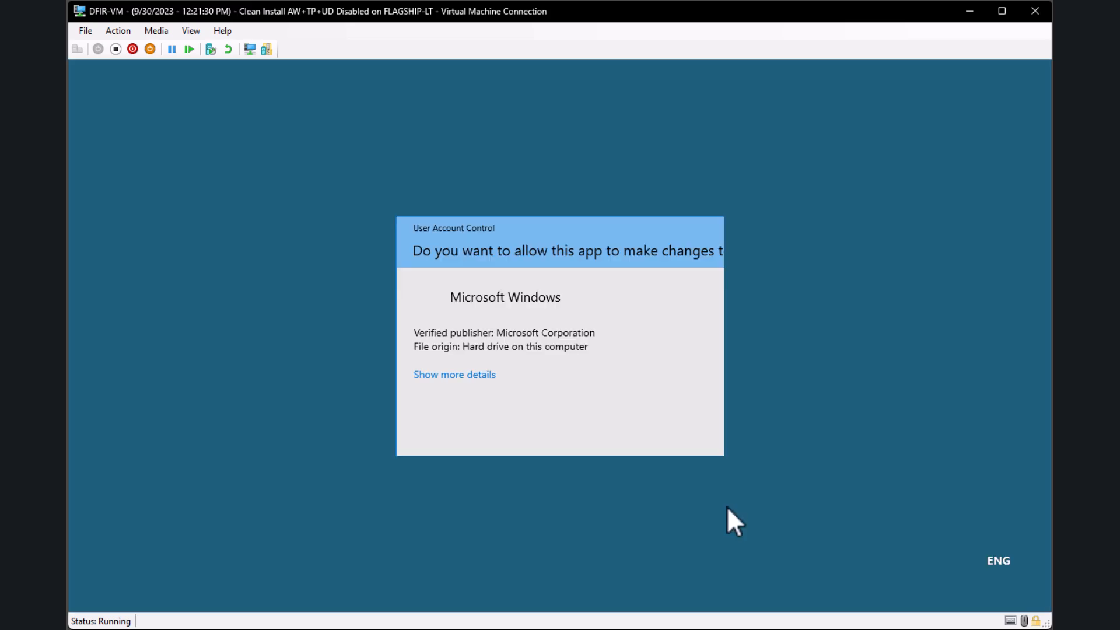
pyautogui.click(484, 423)
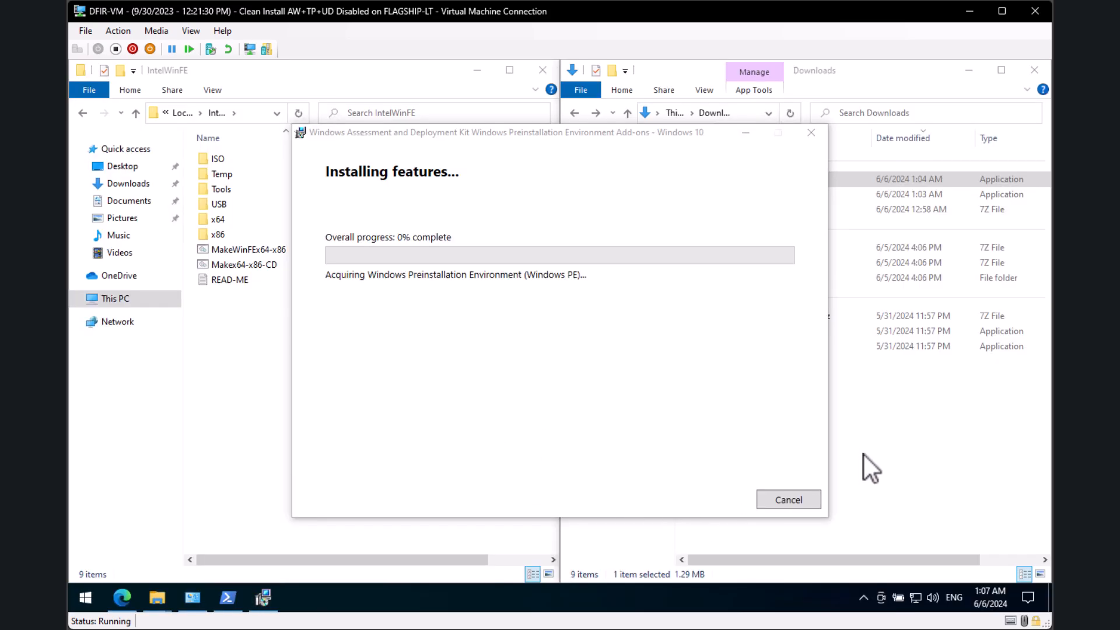
# Step: Copy the CyberGladiusLogo_v3_W600px-H400px JPG from \\10.10.10.22\_buff into Downloads
pyautogui.click(944, 478)
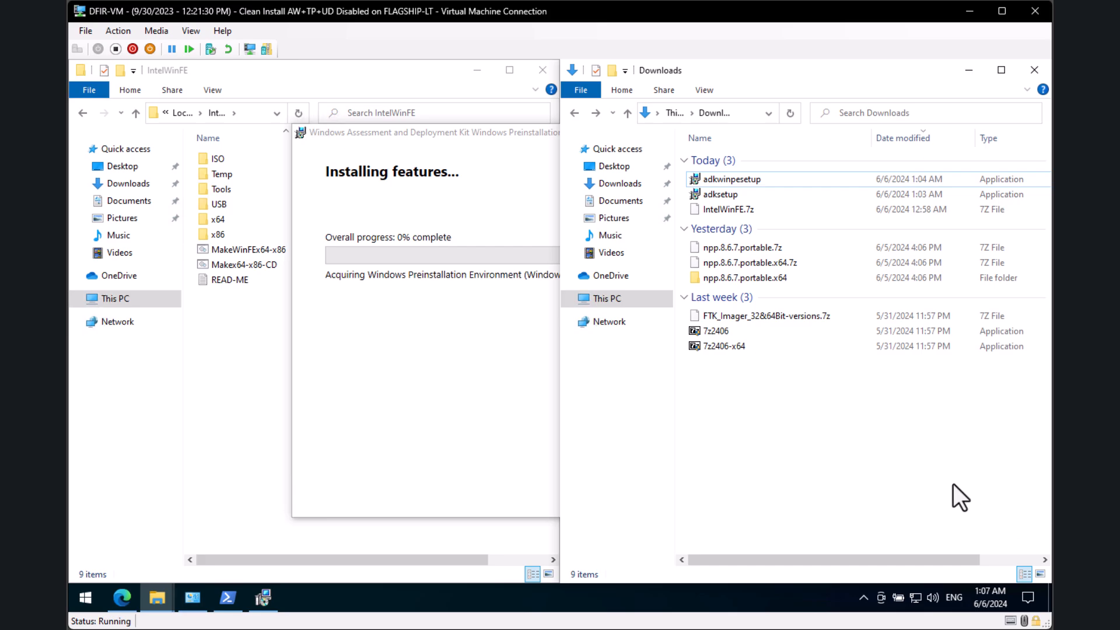
pyautogui.click(250, 110)
pyautogui.write('\\')
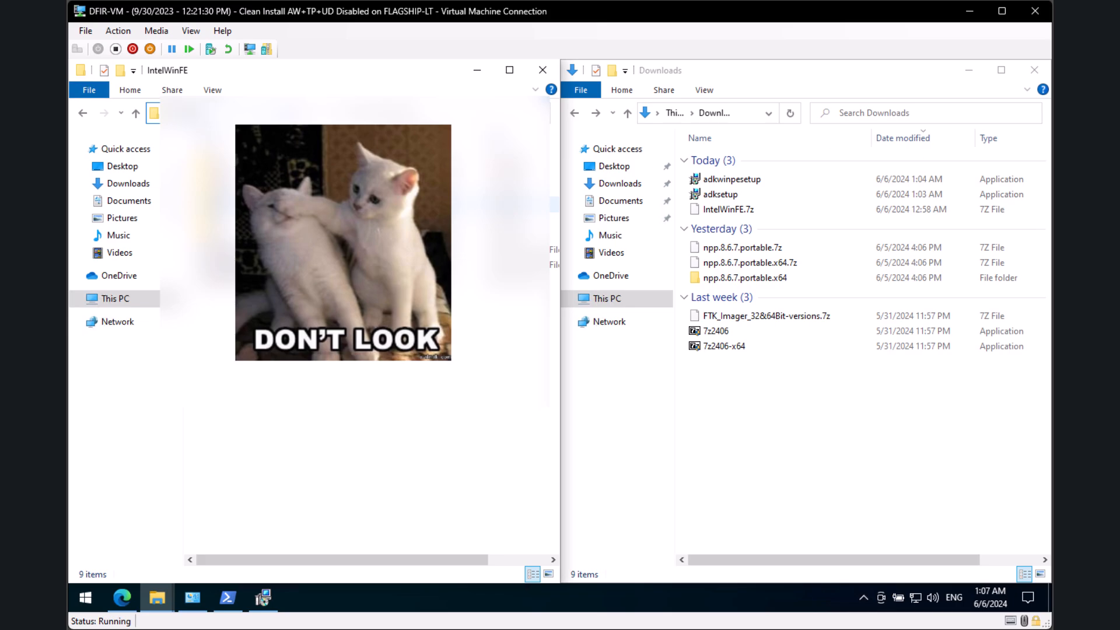
pyautogui.press('Return')
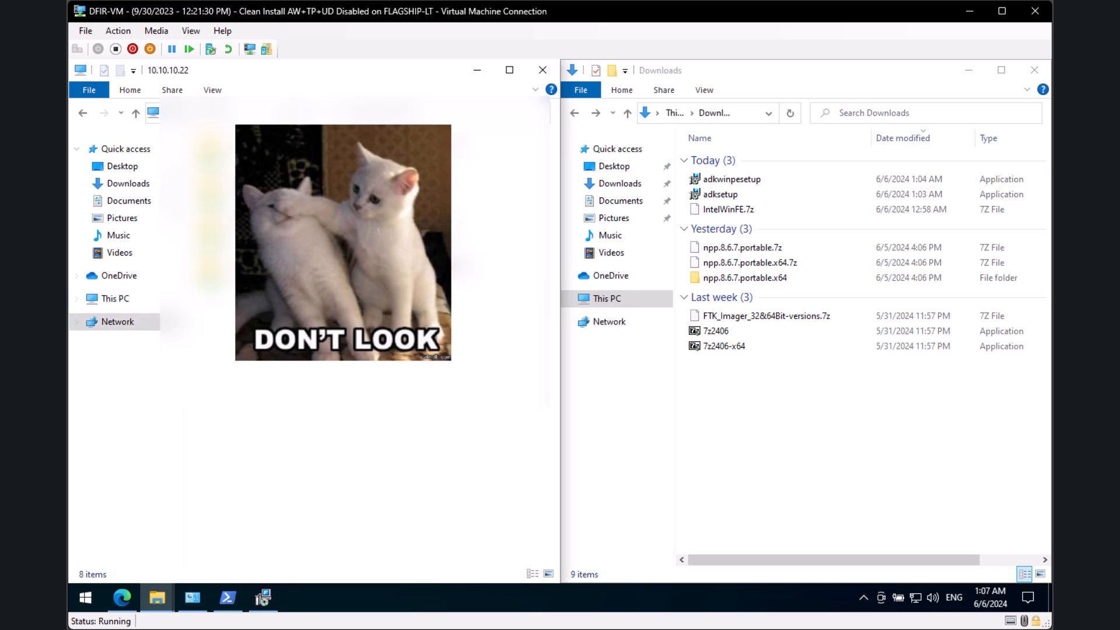
pyautogui.doubleClick(234, 151)
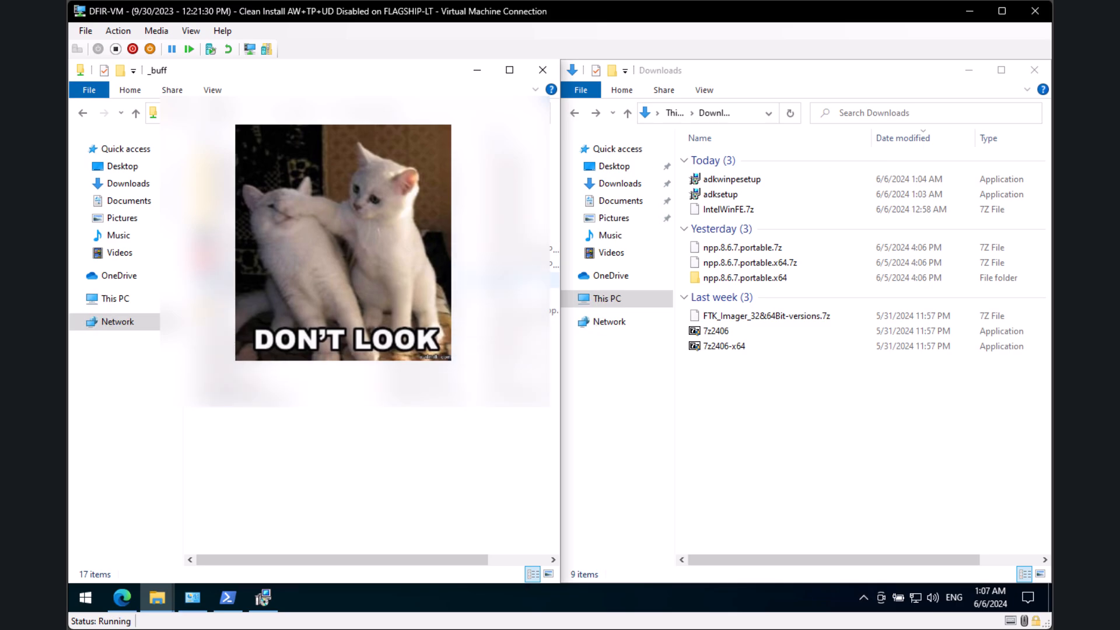
pyautogui.click(245, 280)
pyautogui.click(698, 461)
pyautogui.hotkey('ctrl', 'v')
pyautogui.click(375, 438)
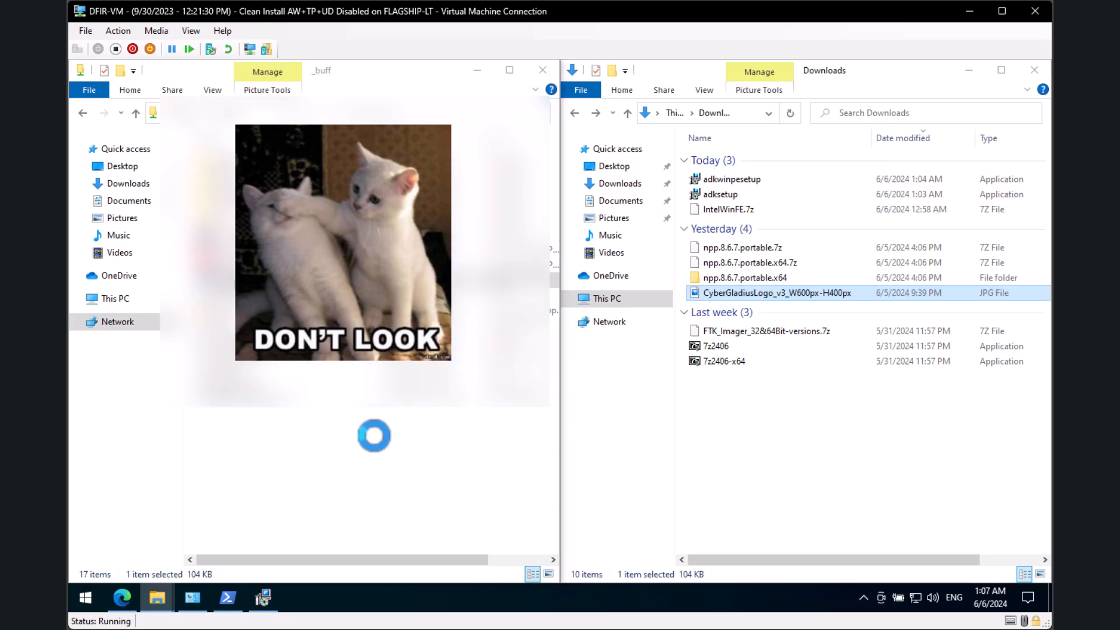
# Step: Browse back to C:\IntelWinFE via This PC after checking the add-ons installation progress
pyautogui.click(113, 297)
pyautogui.doubleClick(286, 345)
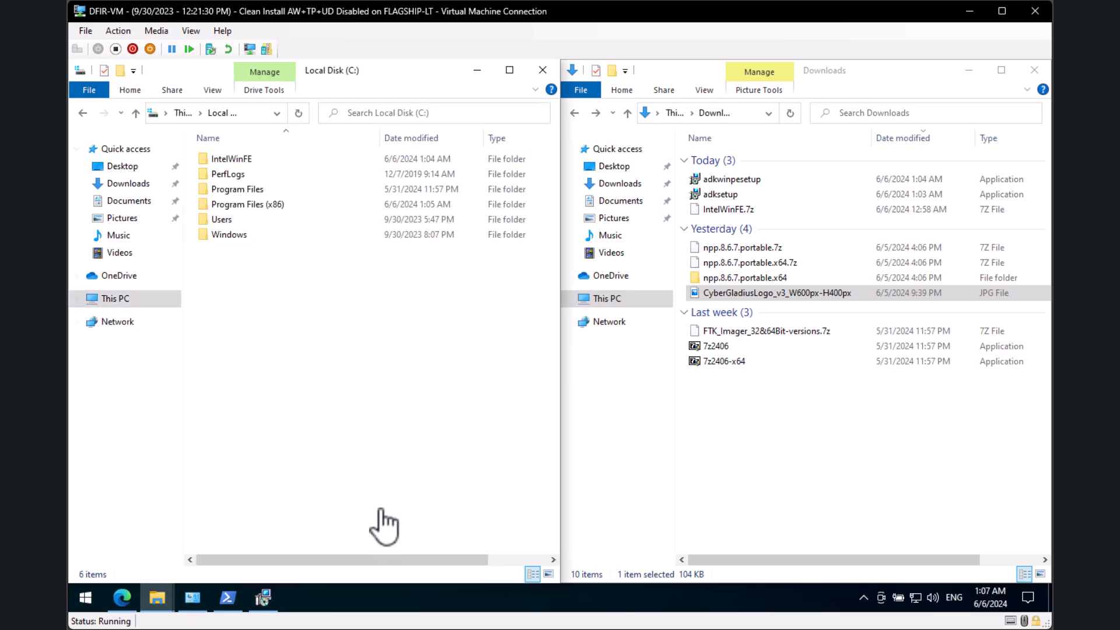
pyautogui.doubleClick(237, 160)
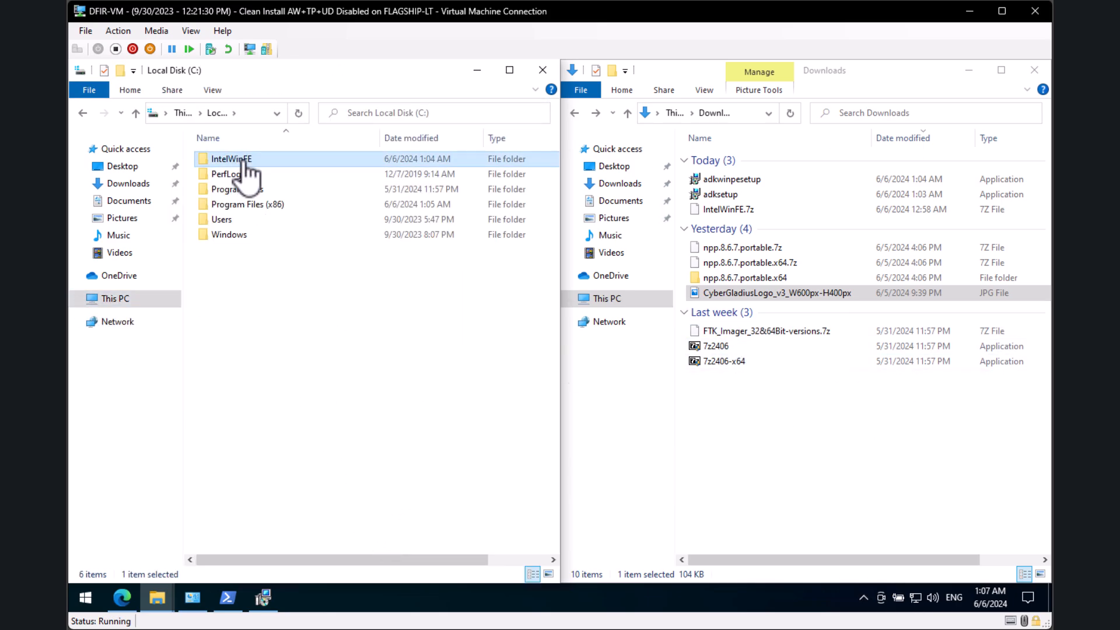
pyautogui.click(263, 597)
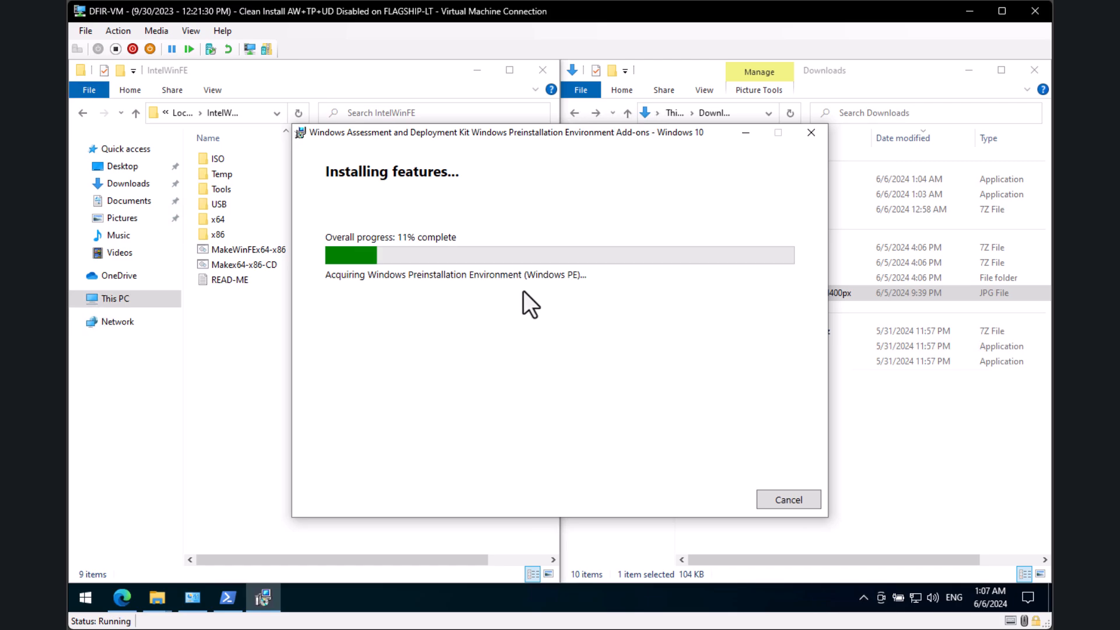
pyautogui.click(220, 402)
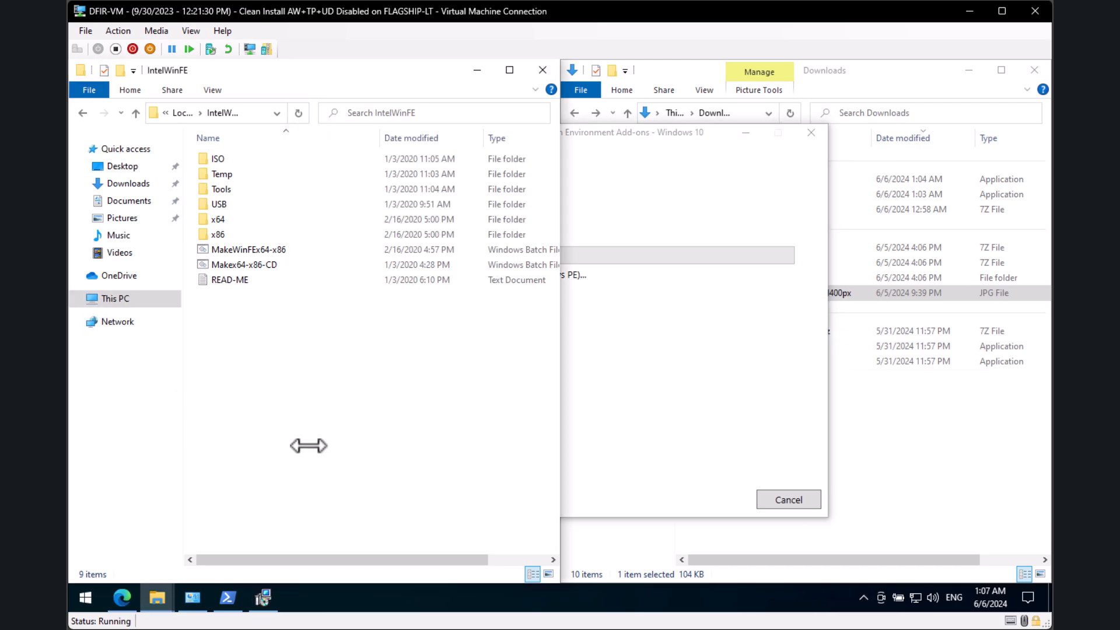
pyautogui.click(964, 512)
pyautogui.click(200, 326)
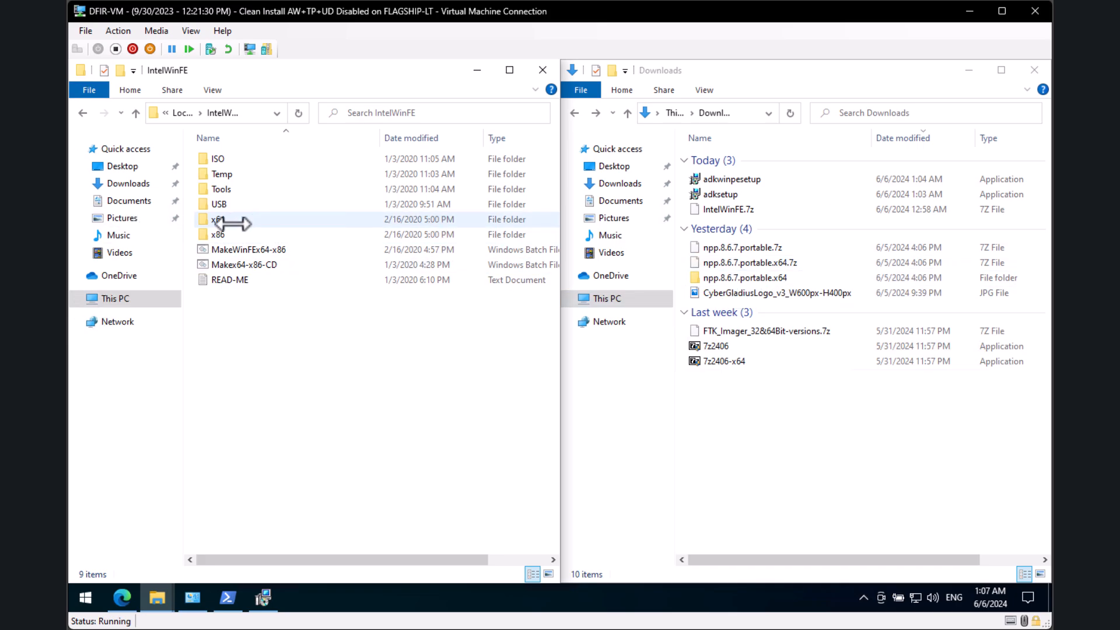
# Step: Open C:\IntelWinFE\x64 and preview its existing wallpaper image
pyautogui.click(250, 114)
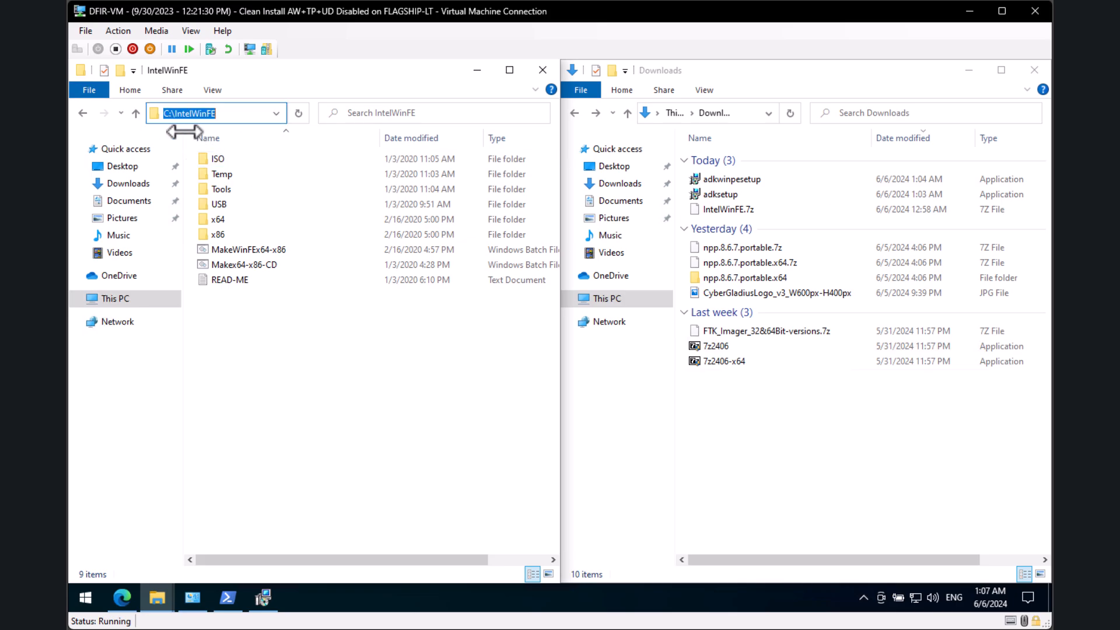
pyautogui.doubleClick(250, 222)
pyautogui.scroll(-1, 313, 376)
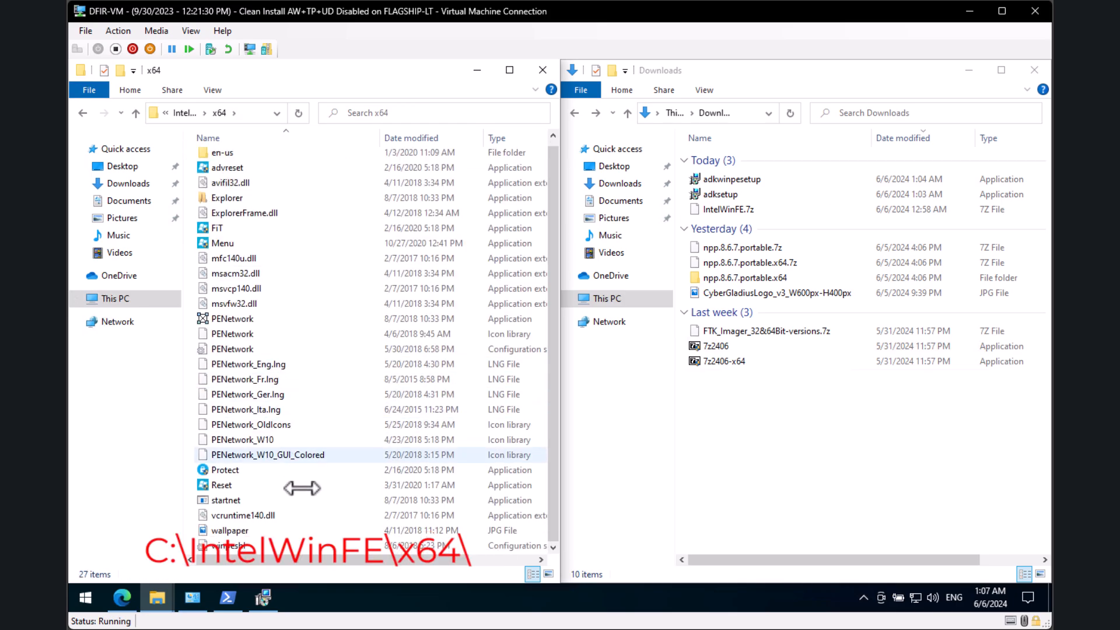
pyautogui.click(257, 532)
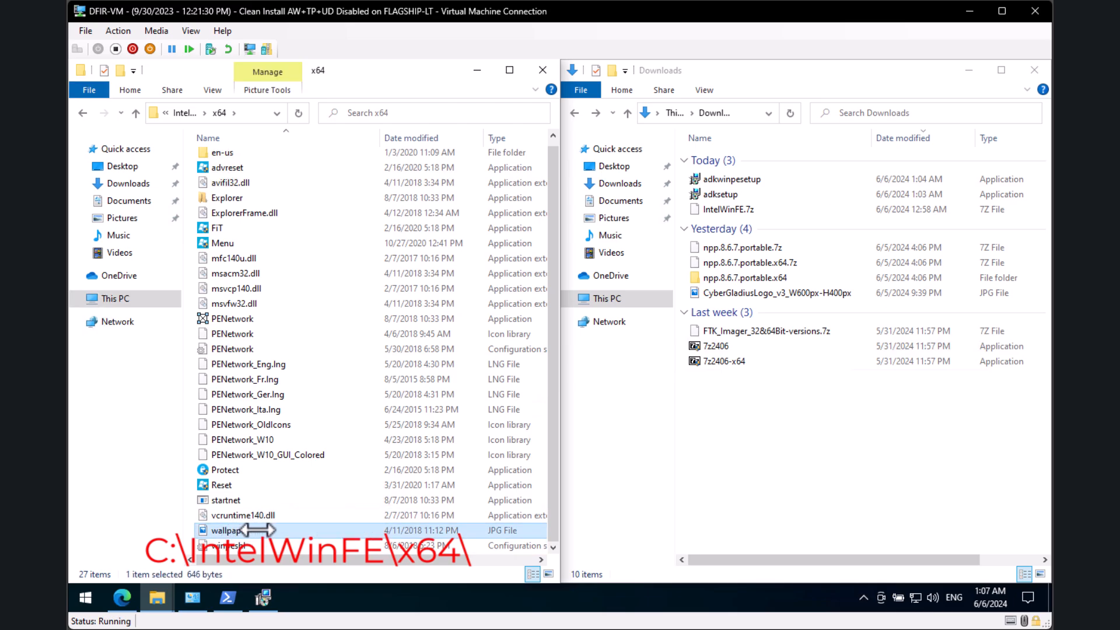
pyautogui.doubleClick(236, 531)
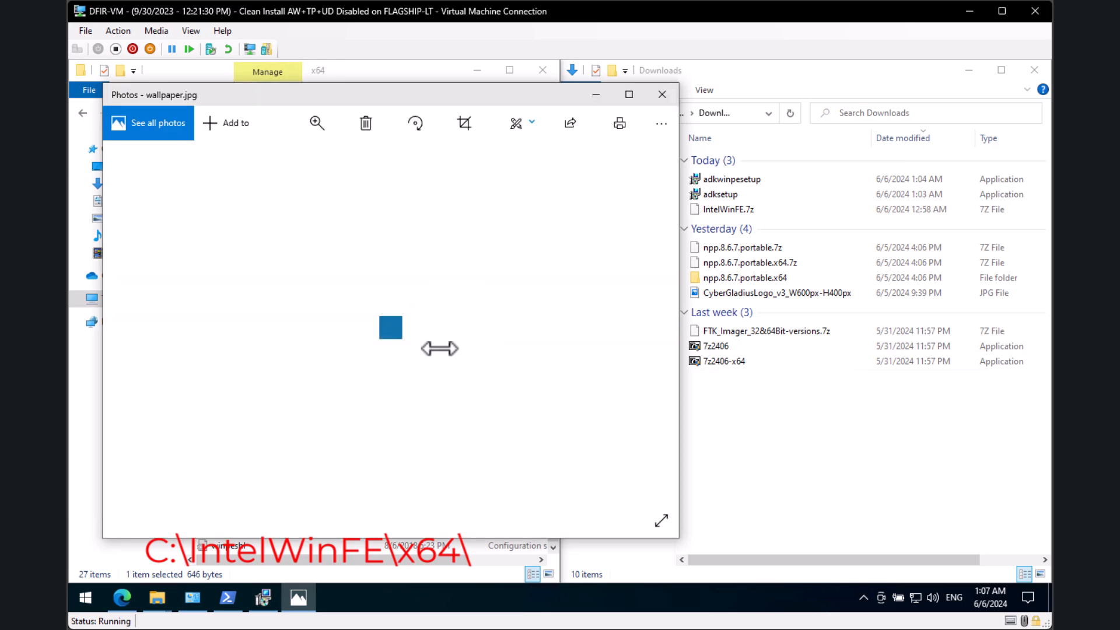
pyautogui.click(661, 95)
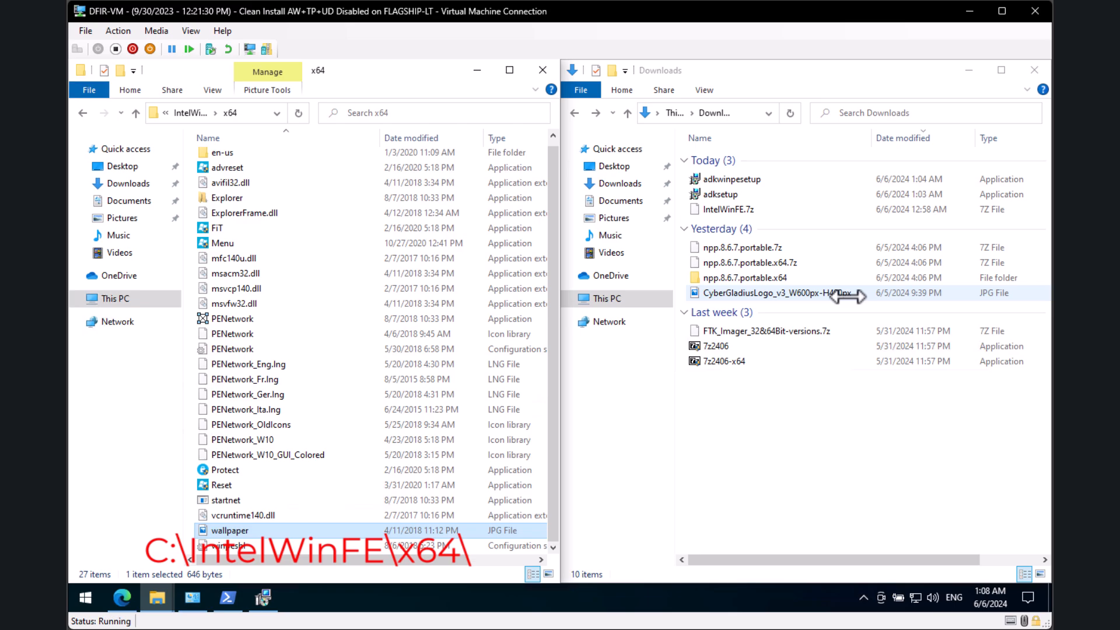
# Step: Rename the CyberGladiusLogo image in Downloads to 'wallpaper'
pyautogui.click(264, 530)
pyautogui.hotkey('ctrl', 'c')
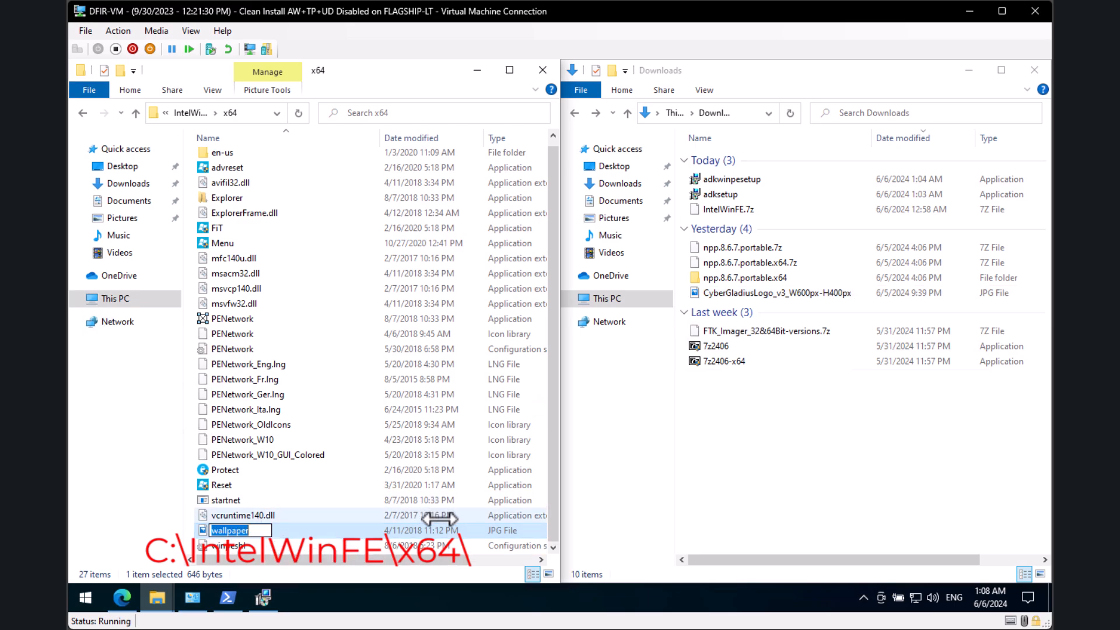
pyautogui.press('Escape')
pyautogui.click(766, 469)
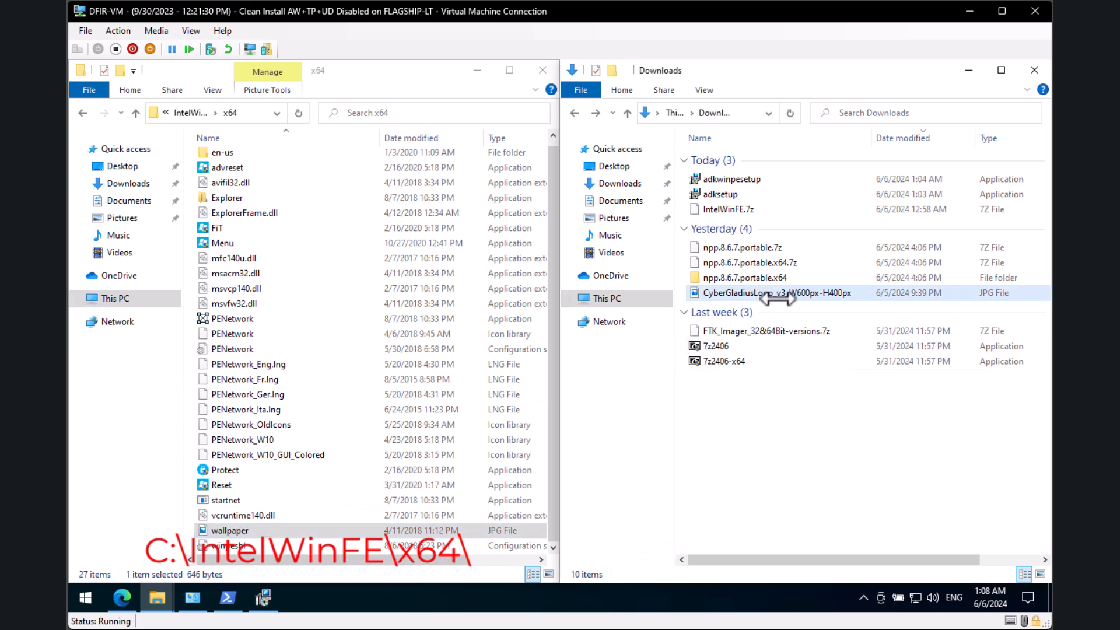
pyautogui.click(777, 298)
pyautogui.press('F2')
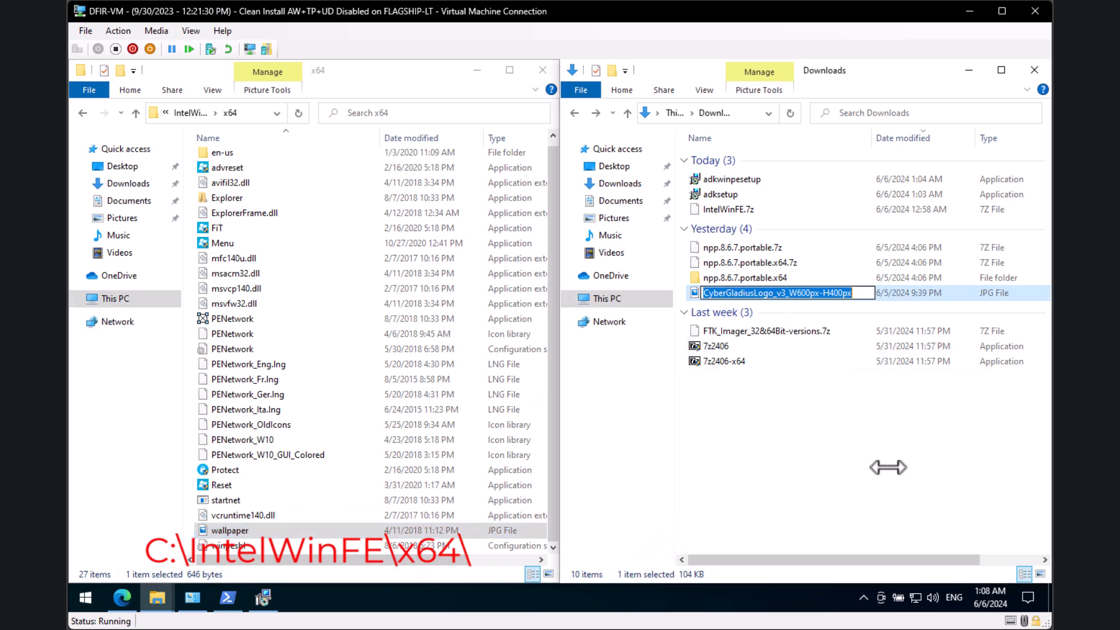
pyautogui.hotkey('ctrl', 'v')
pyautogui.press('Return')
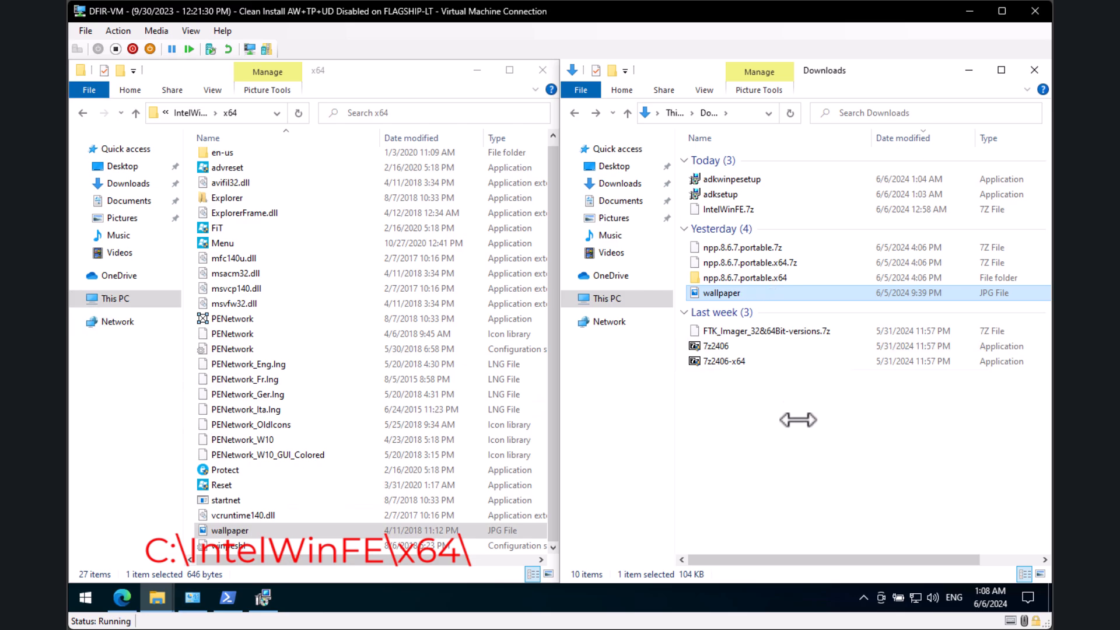
# Step: Paste the new wallpaper.jpg into x64, replacing the original, then return to IntelWinFE
pyautogui.click(820, 455)
pyautogui.click(812, 299)
pyautogui.click(466, 70)
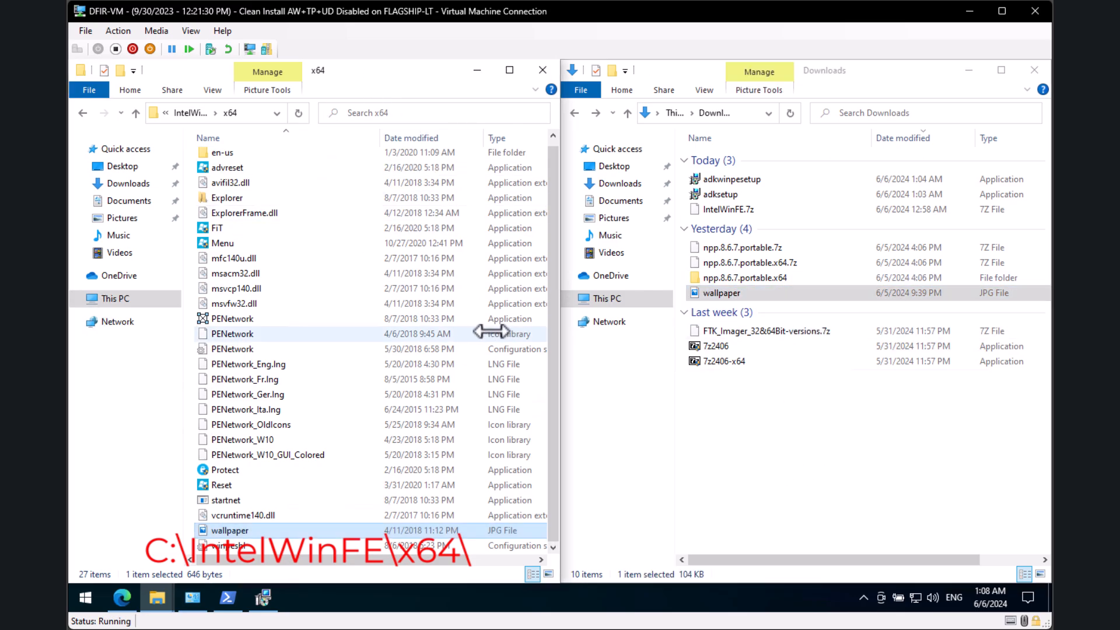
pyautogui.hotkey('ctrl', 'v')
pyautogui.click(482, 212)
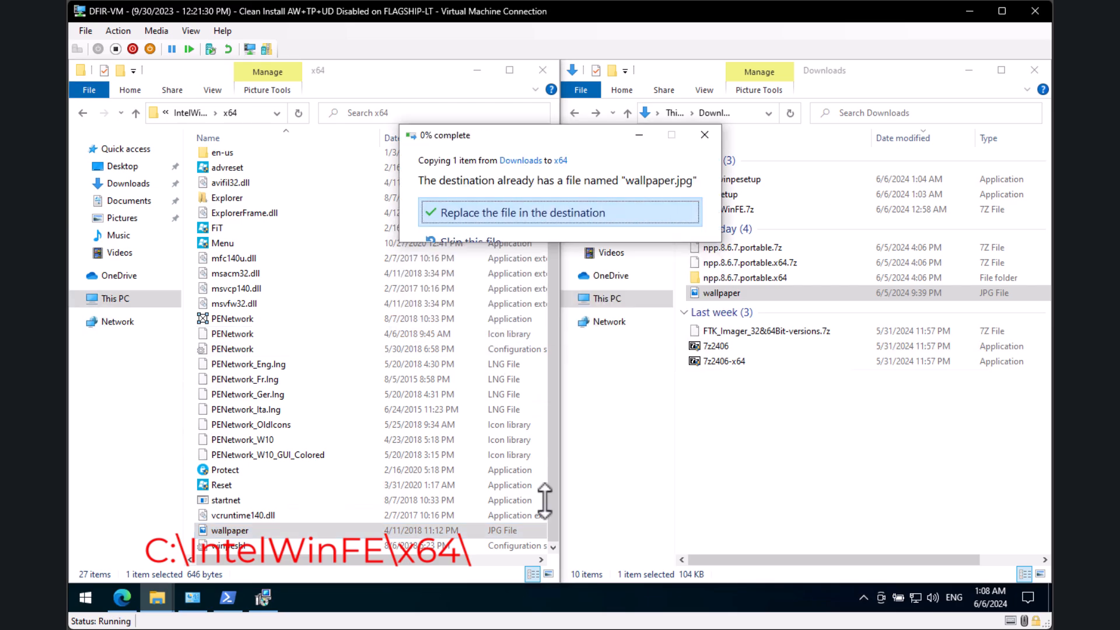
pyautogui.click(197, 113)
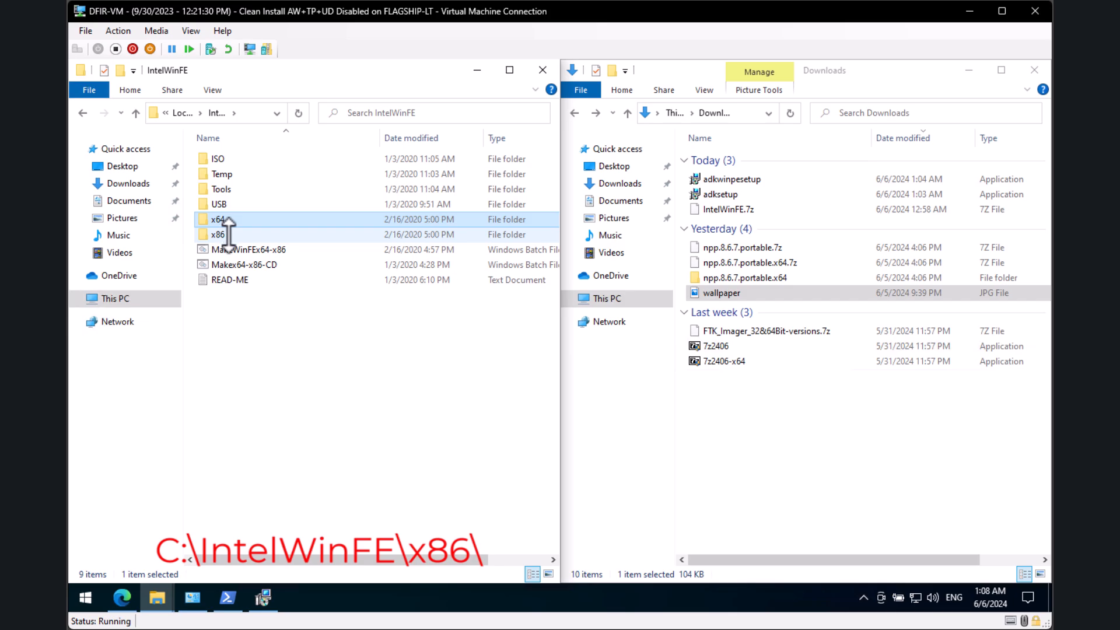
# Step: Paste the custom wallpaper.jpg into the x86 folder, replacing the original, then return to IntelWinFE
pyautogui.doubleClick(228, 234)
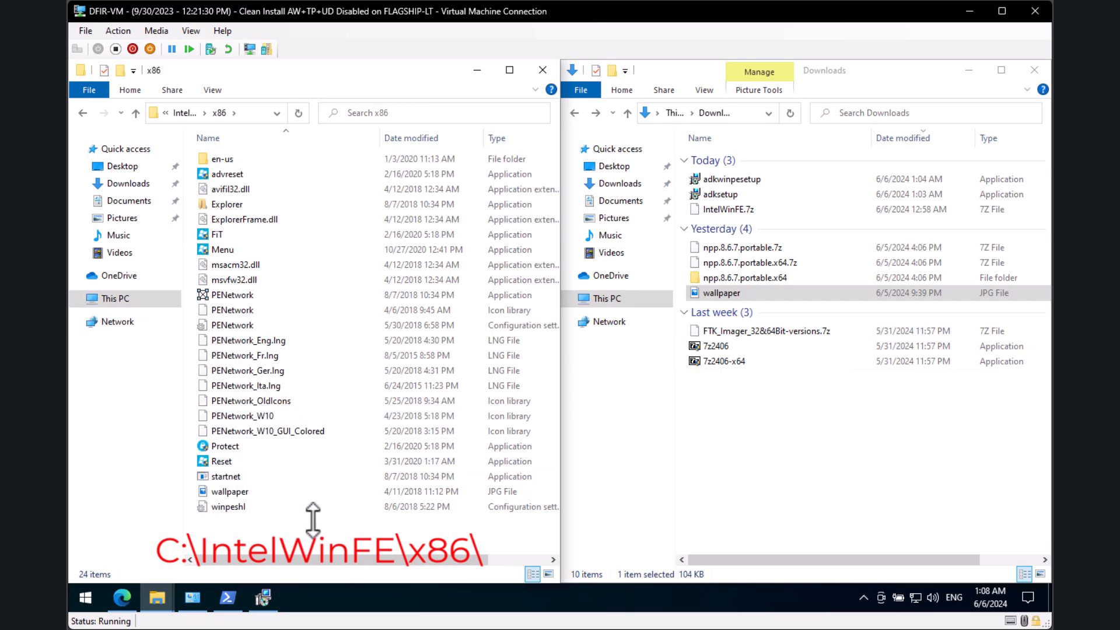
pyautogui.hotkey('ctrl', 'v')
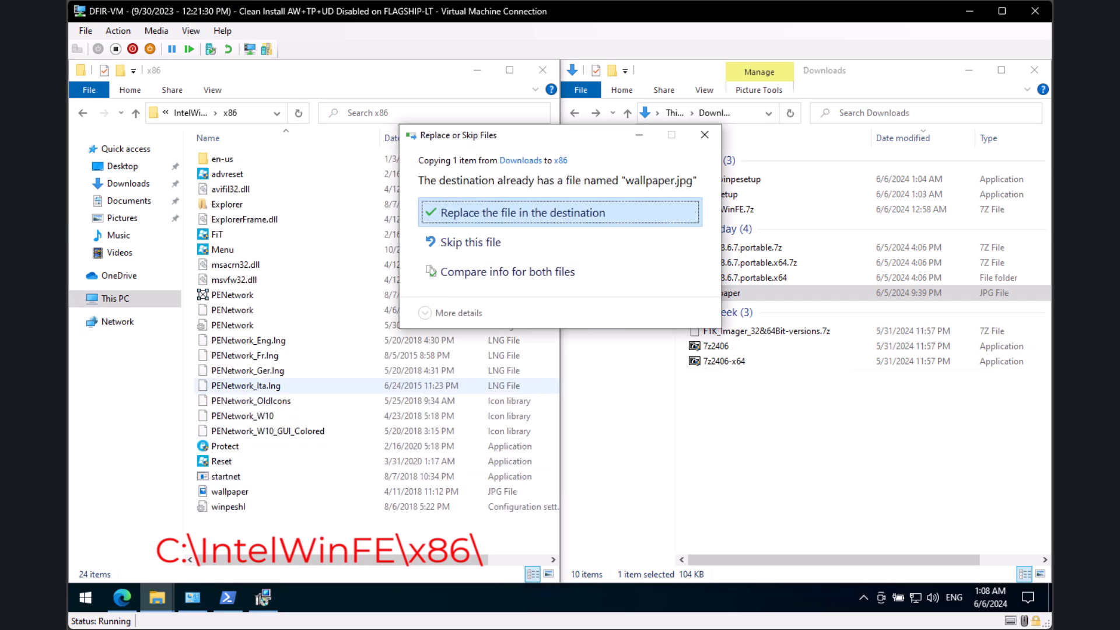
pyautogui.press('Return')
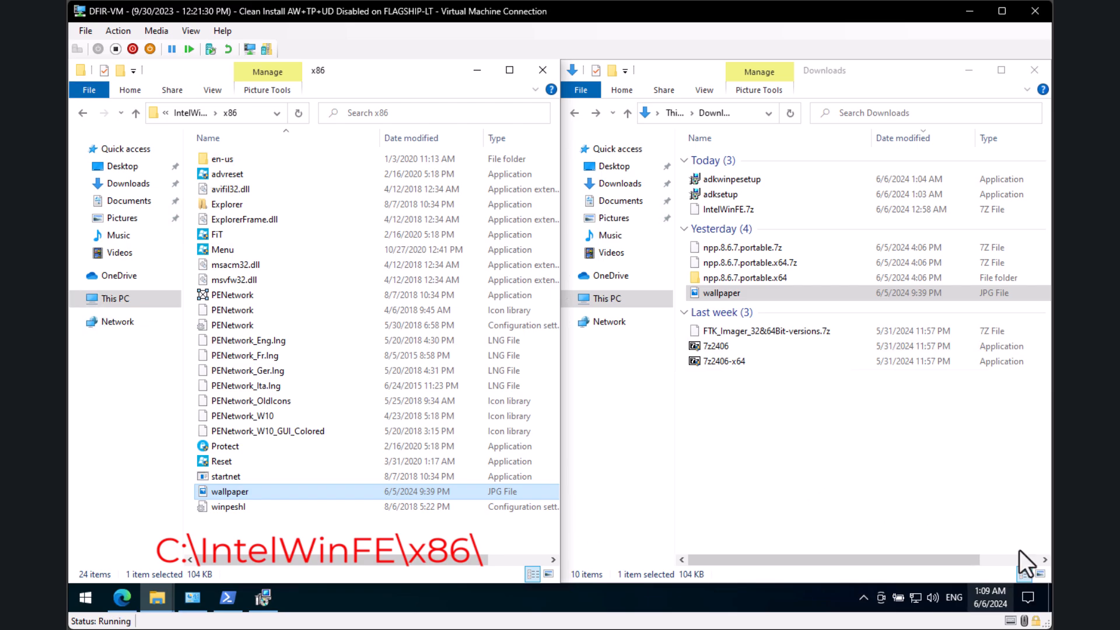
pyautogui.click(814, 245)
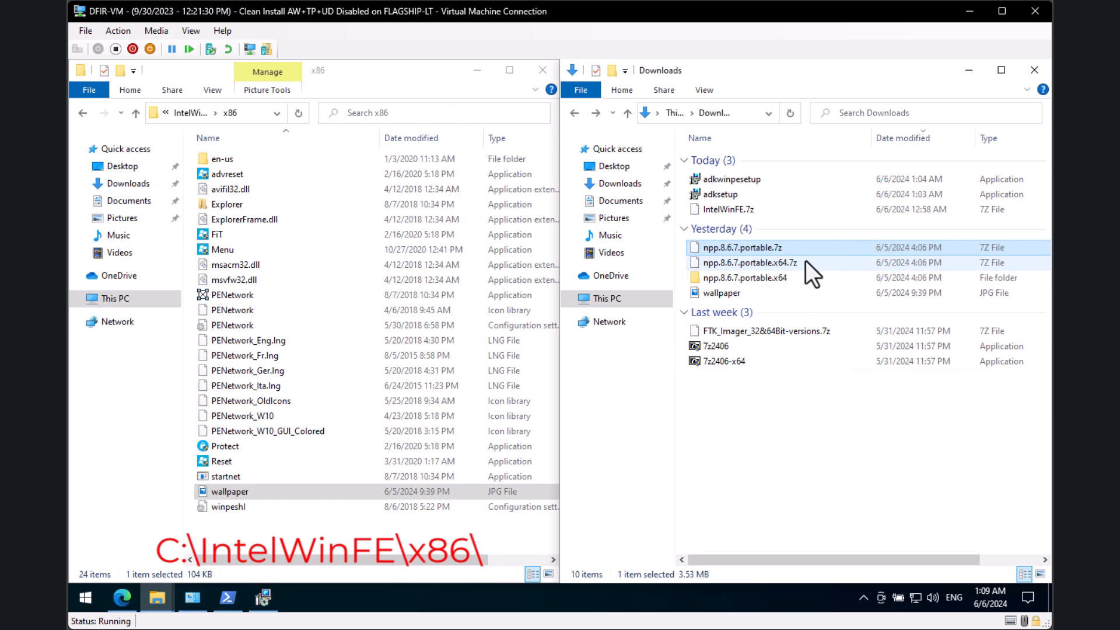
pyautogui.click(785, 475)
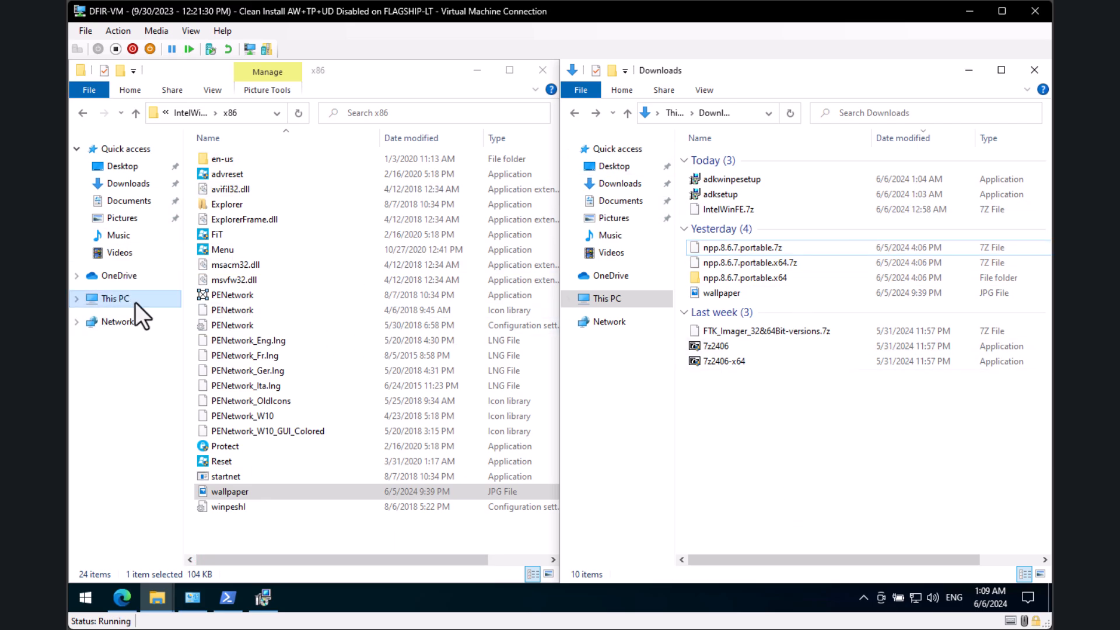
pyautogui.click(188, 113)
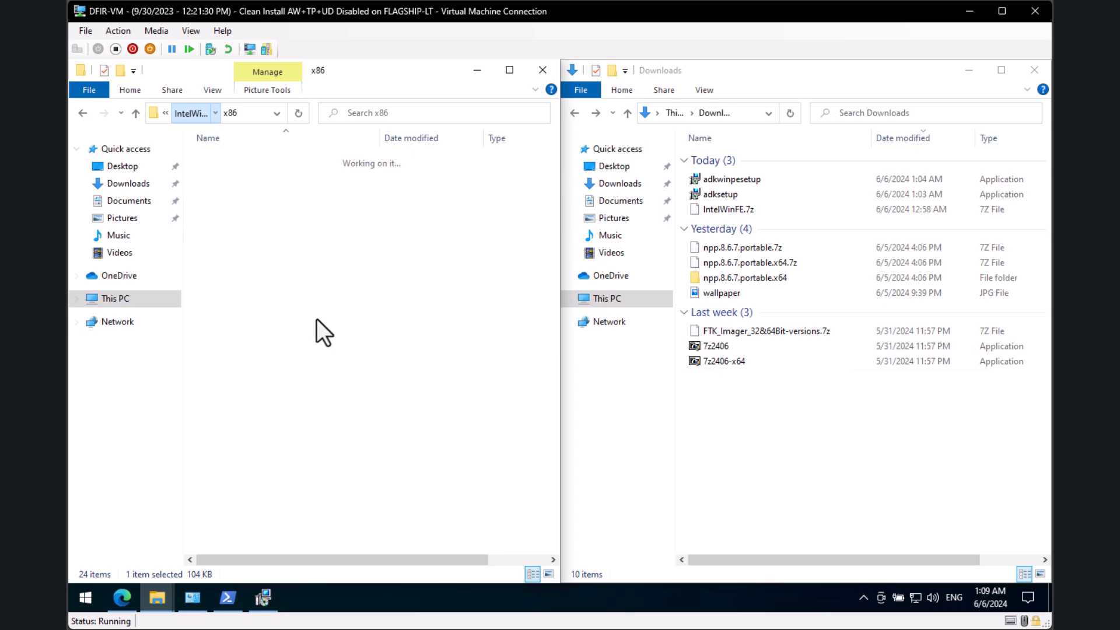
# Step: Navigate through USB, x86-x64 and tools into the empty x64 folder
pyautogui.click(254, 425)
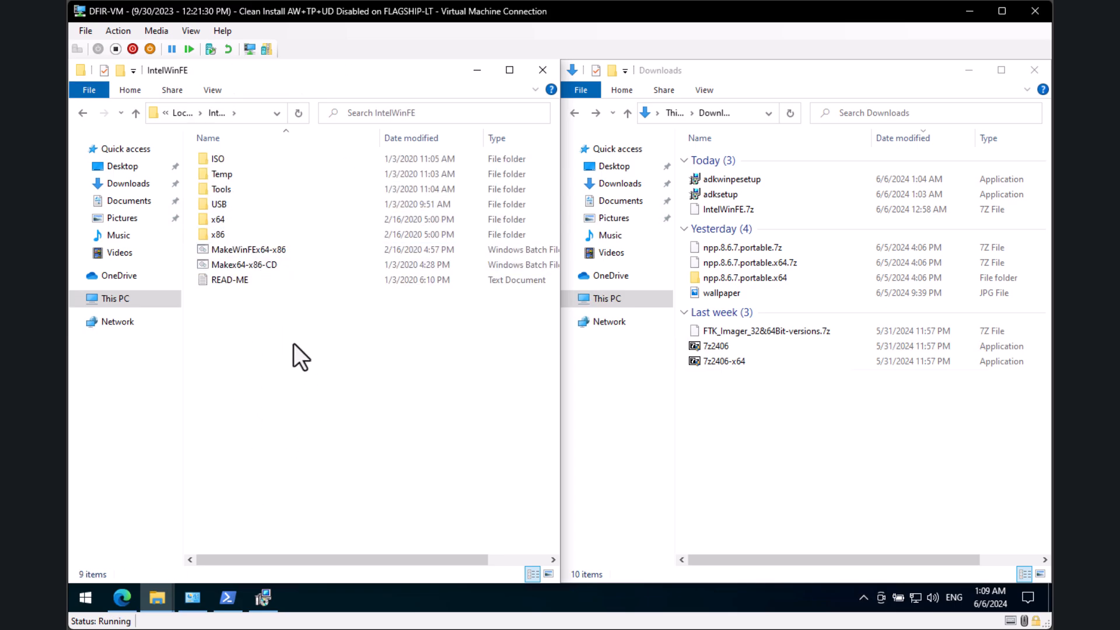
pyautogui.doubleClick(234, 206)
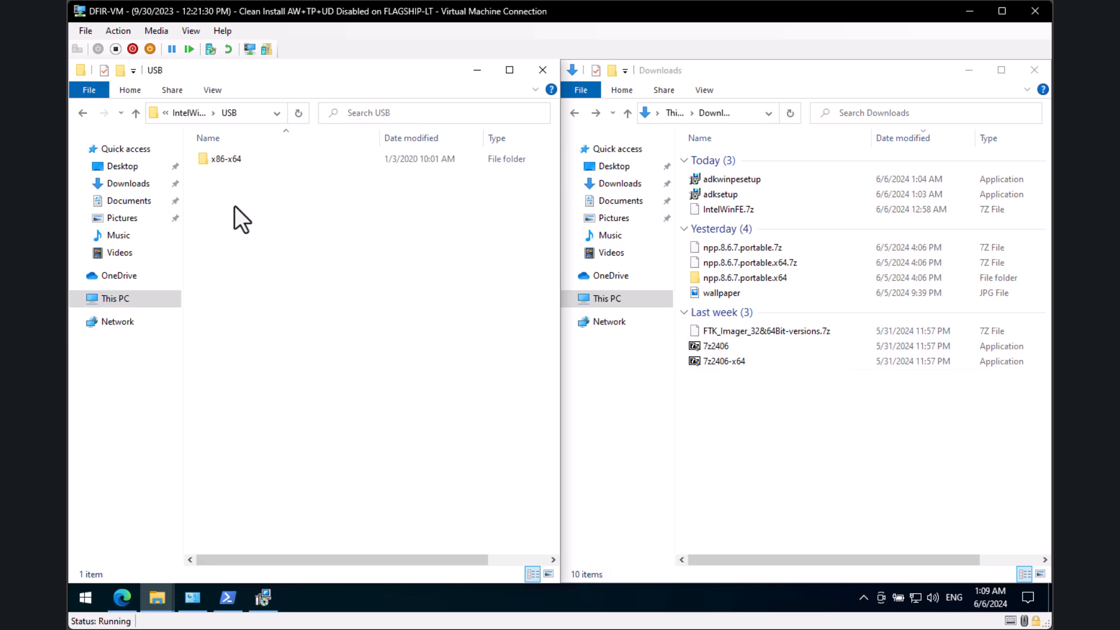
pyautogui.doubleClick(254, 159)
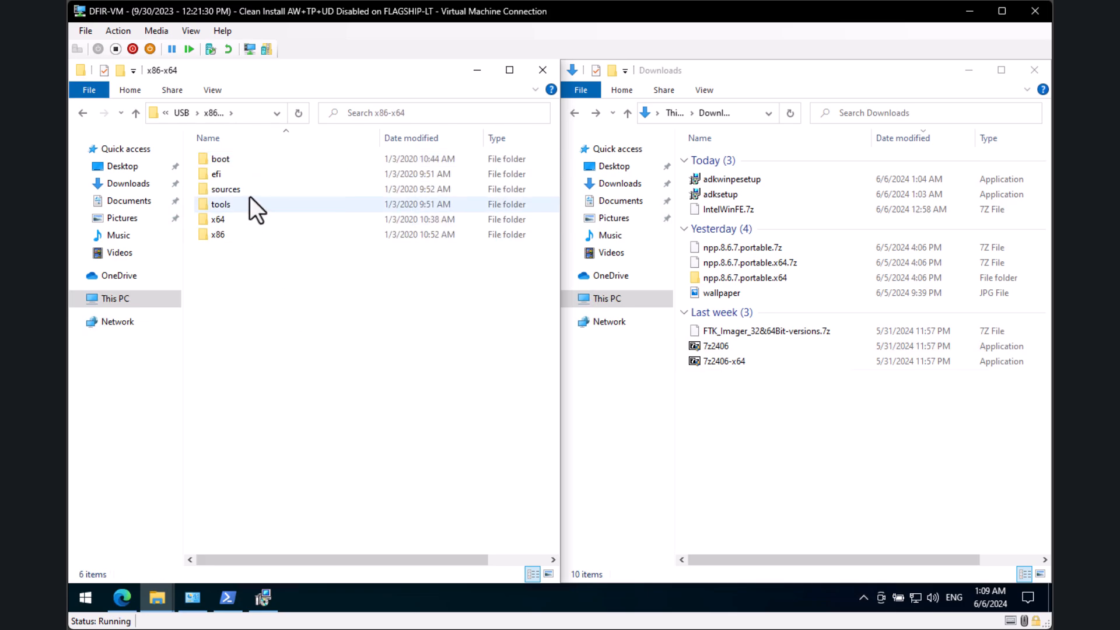
pyautogui.doubleClick(228, 205)
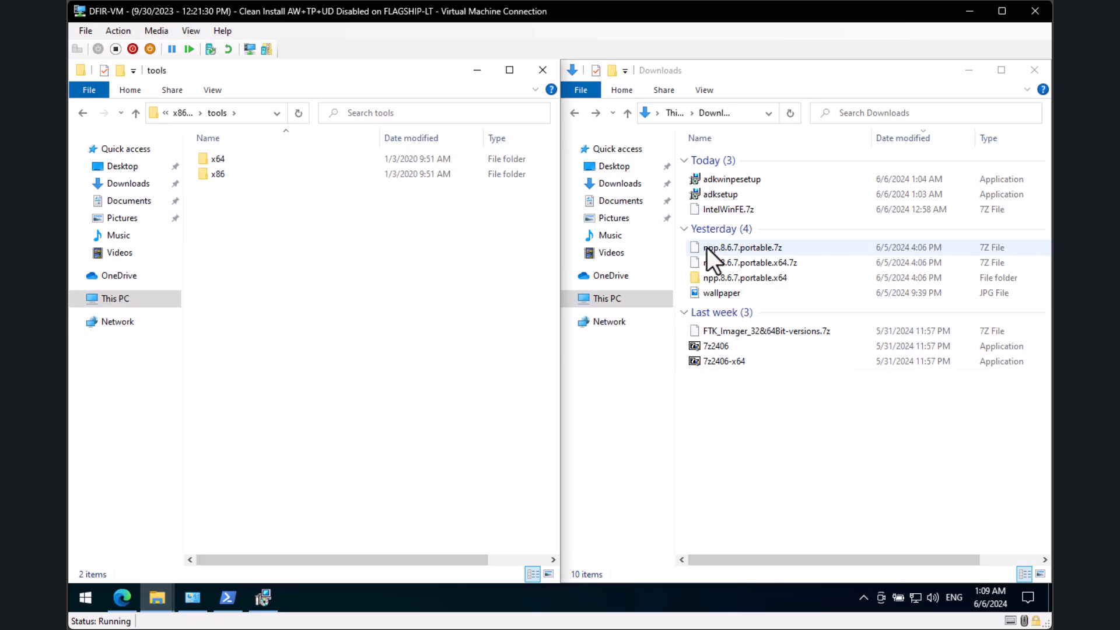
pyautogui.doubleClick(260, 159)
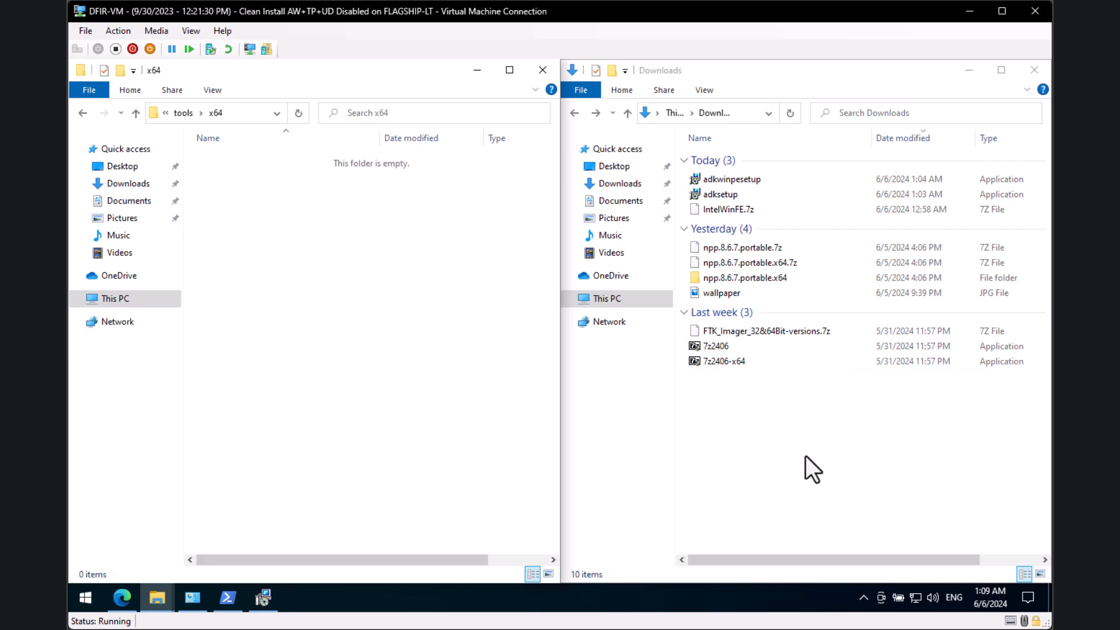
# Step: Paste npp.8.6.7.portable.x64.7z into tools\x64 and extract it with 7-Zip into its own folder
pyautogui.click(792, 258)
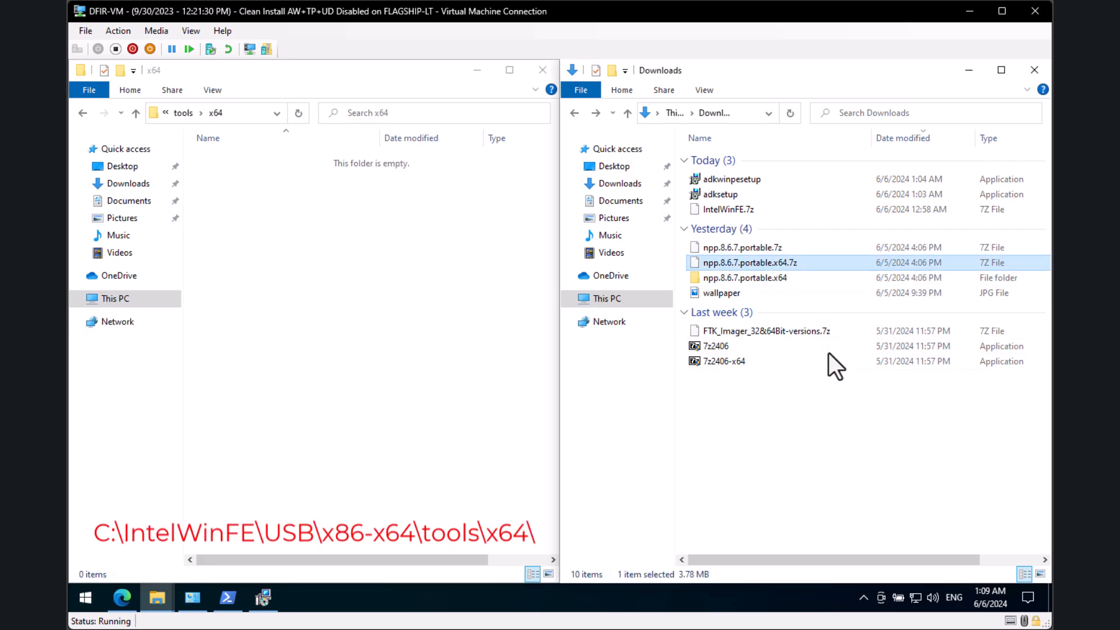
pyautogui.click(337, 309)
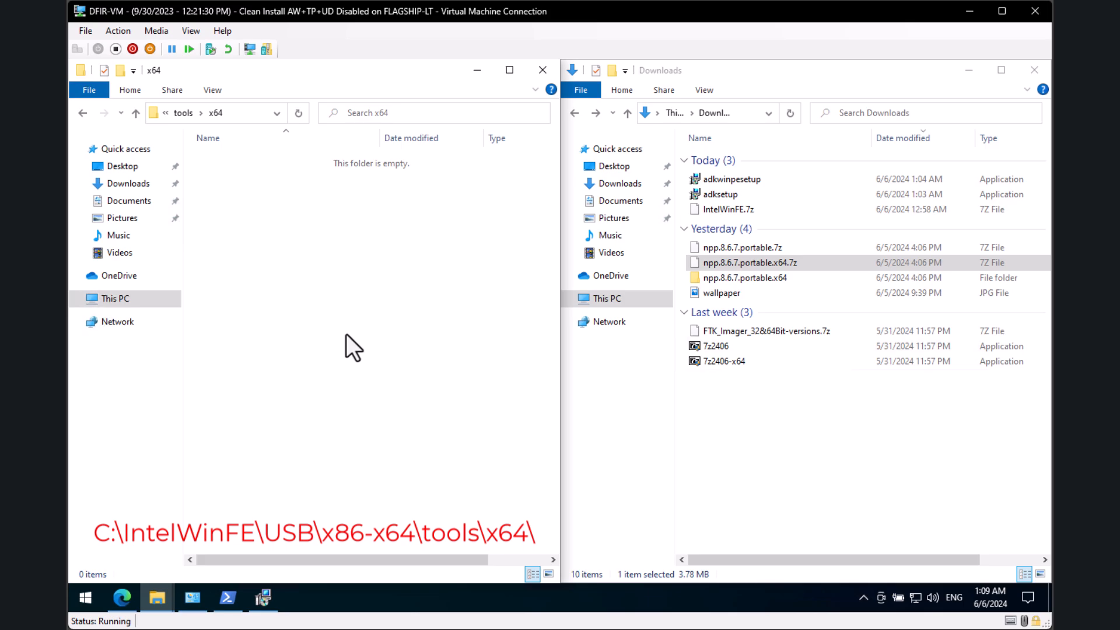
pyautogui.hotkey('ctrl', 'v')
pyautogui.rightClick(282, 162)
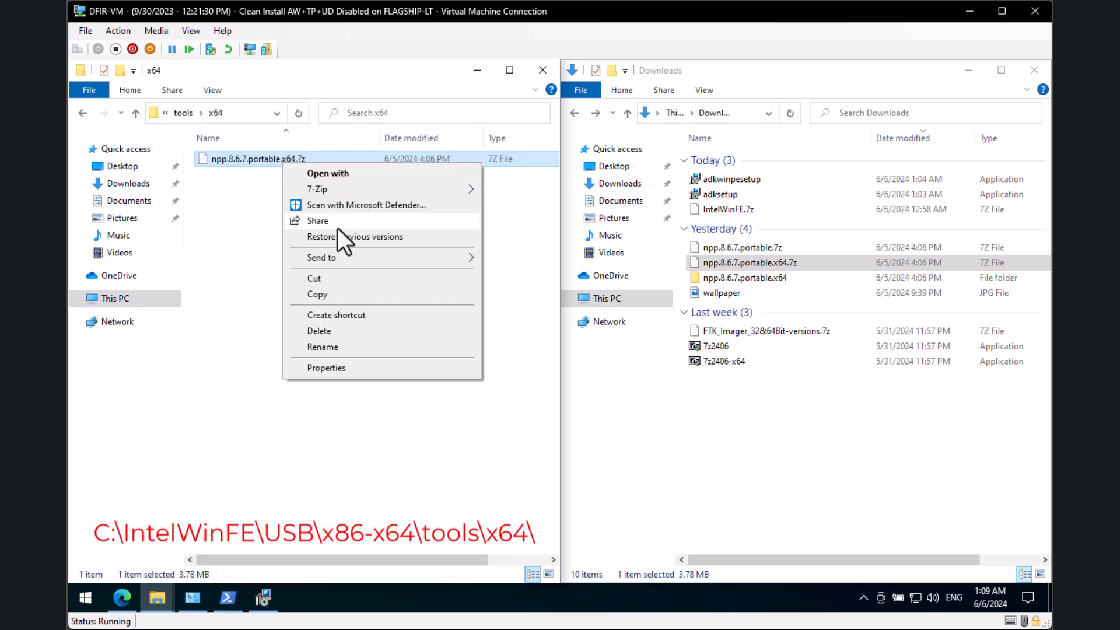
pyautogui.moveTo(338, 191)
pyautogui.click(617, 255)
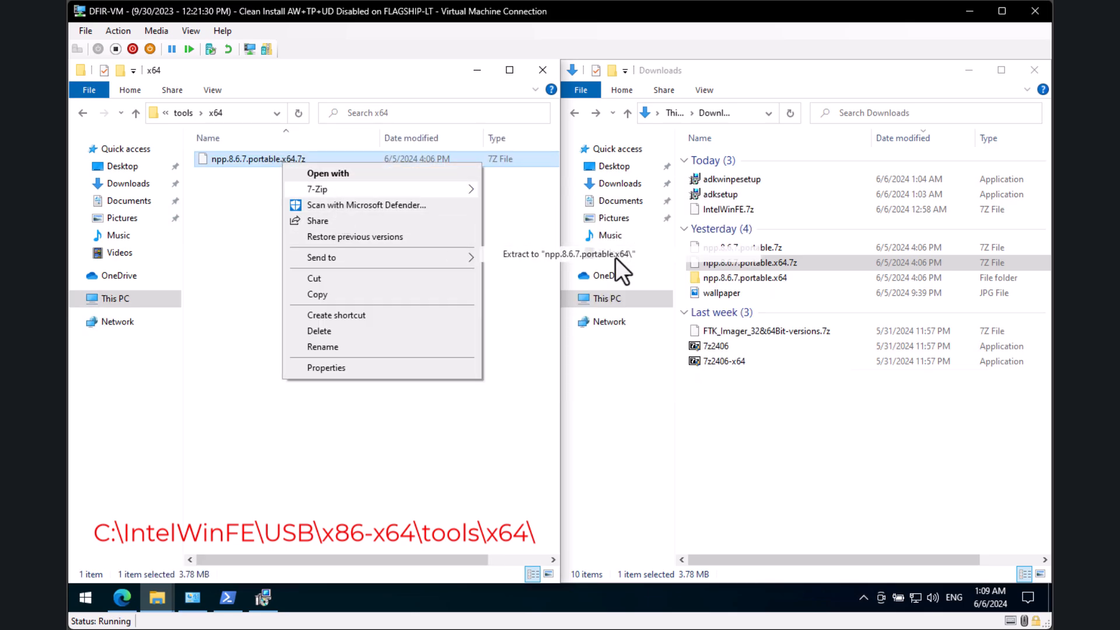
# Step: Rename the extracted x64 folder to Notepad++, fixing the mistyped 'Notep[' name
pyautogui.click(249, 162)
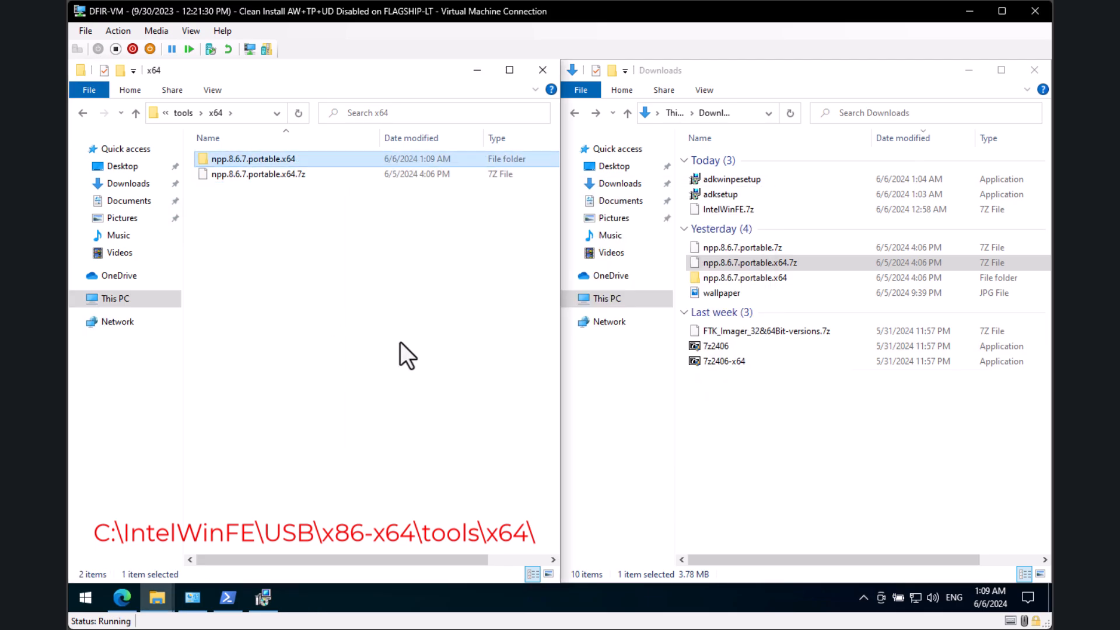
pyautogui.press('F2')
pyautogui.write('No')
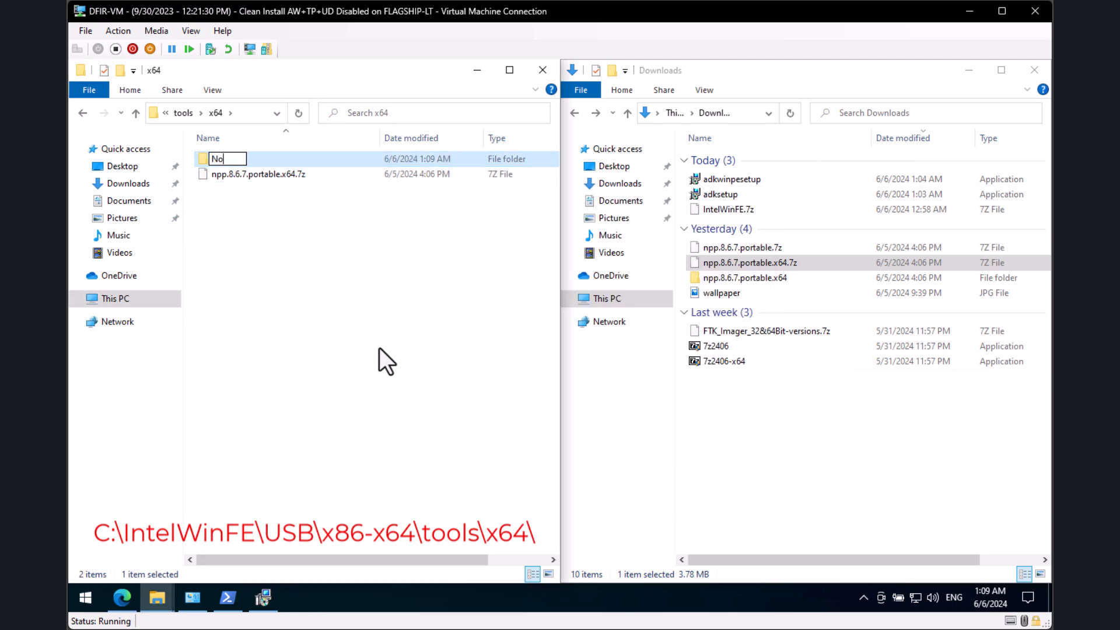
pyautogui.write('tep[')
pyautogui.click(379, 348)
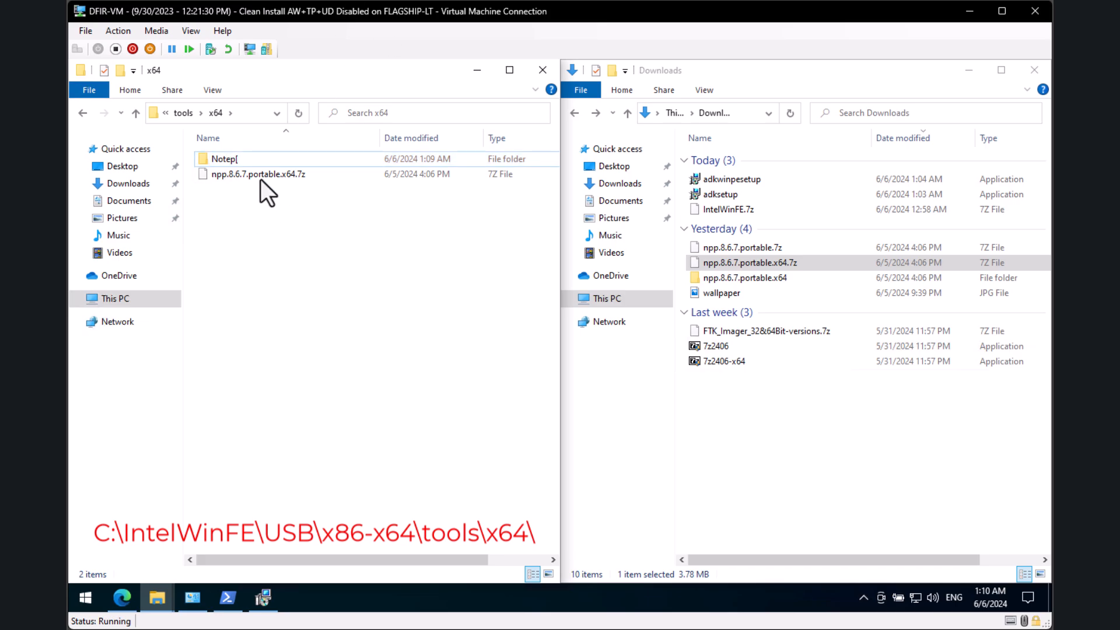
pyautogui.click(260, 156)
pyautogui.press('F2')
pyautogui.press('End')
pyautogui.press('BackSpace')
pyautogui.write('ad++')
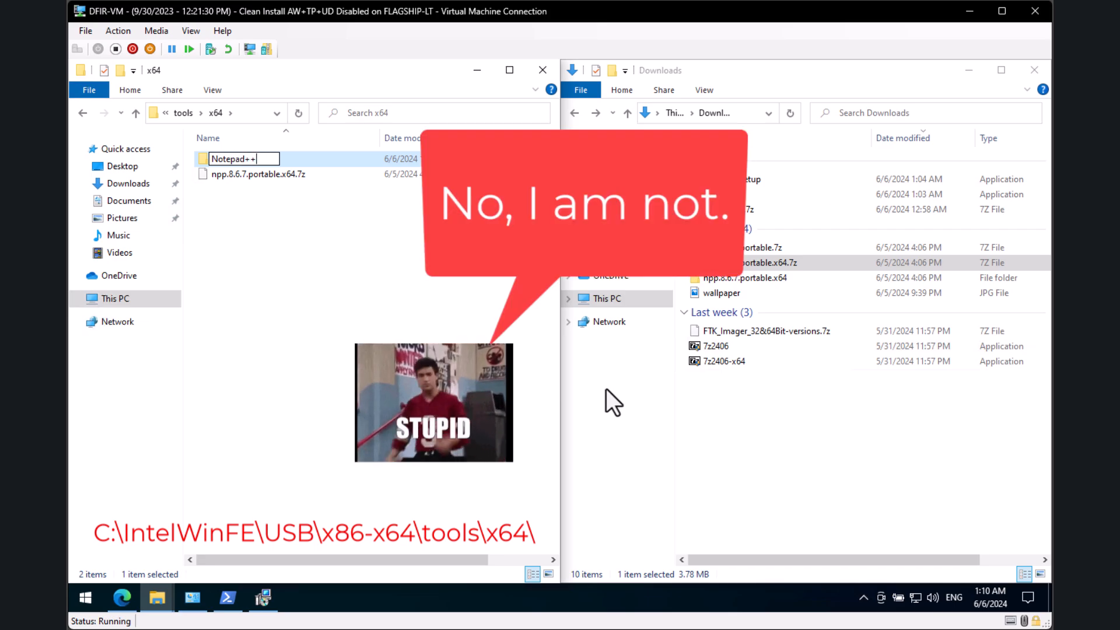
pyautogui.press('Return')
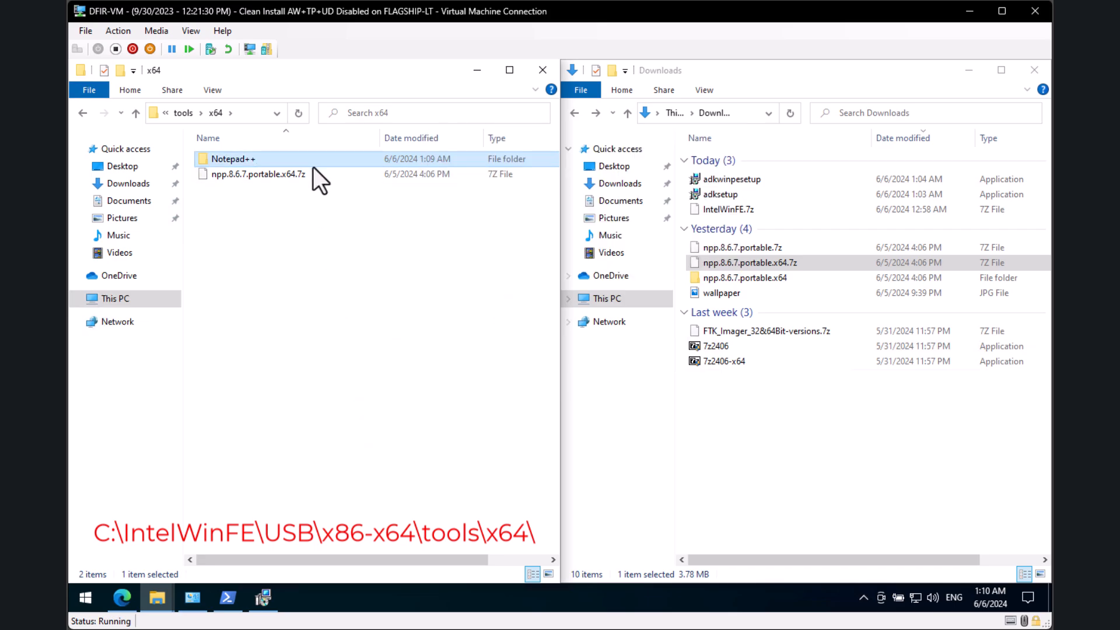
# Step: Delete the x64 .7z archive and check the Notepad++ folder contents before returning to tools
pyautogui.click(314, 170)
pyautogui.press('Delete')
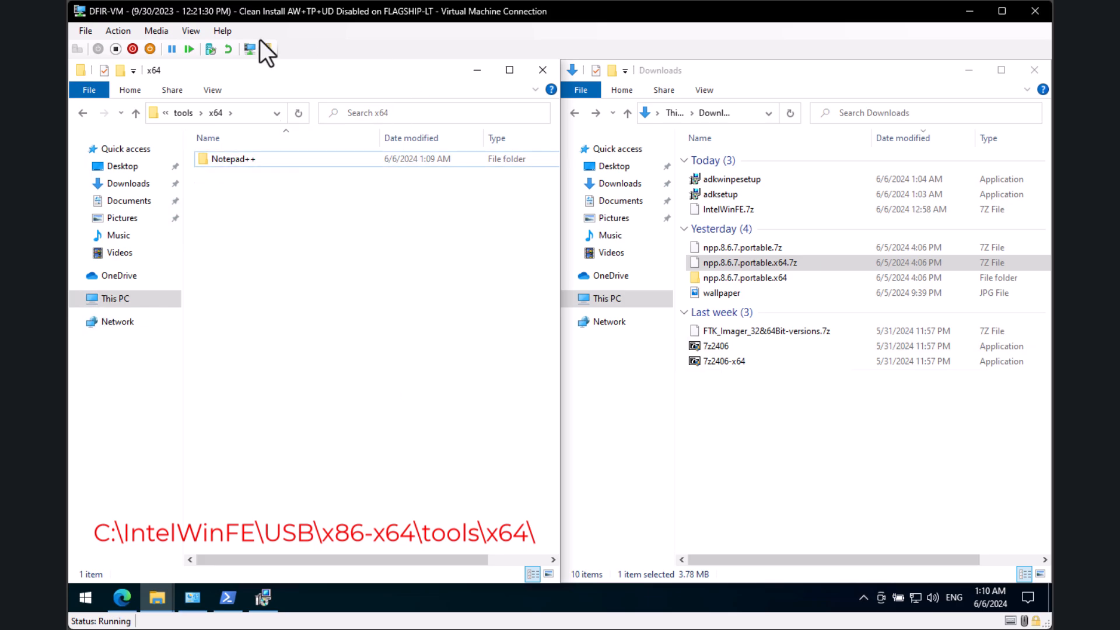
pyautogui.doubleClick(269, 155)
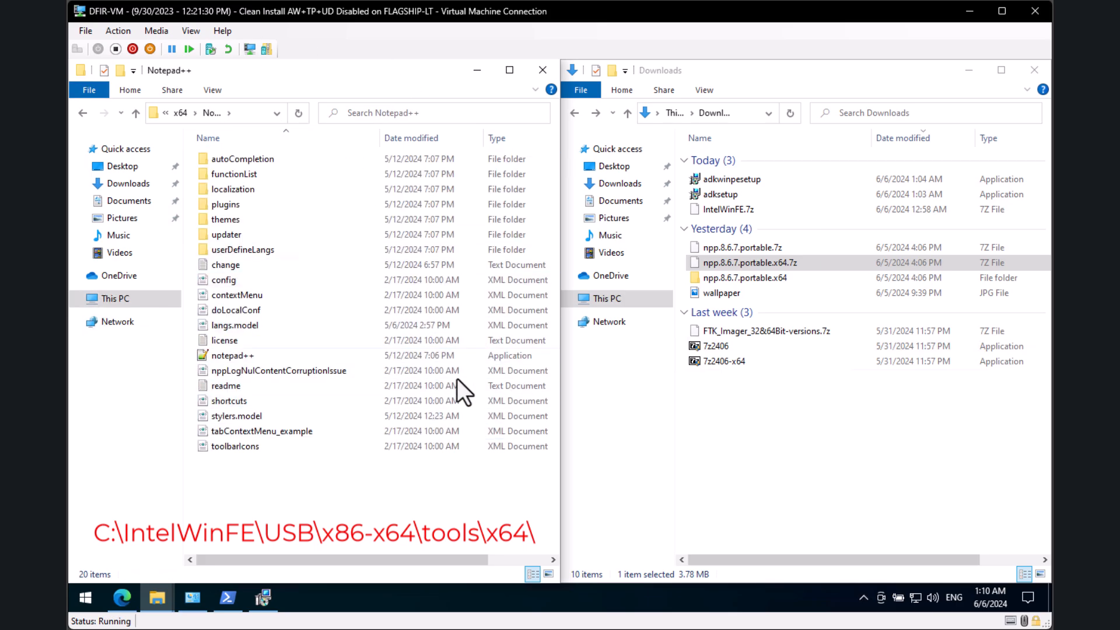
pyautogui.click(268, 355)
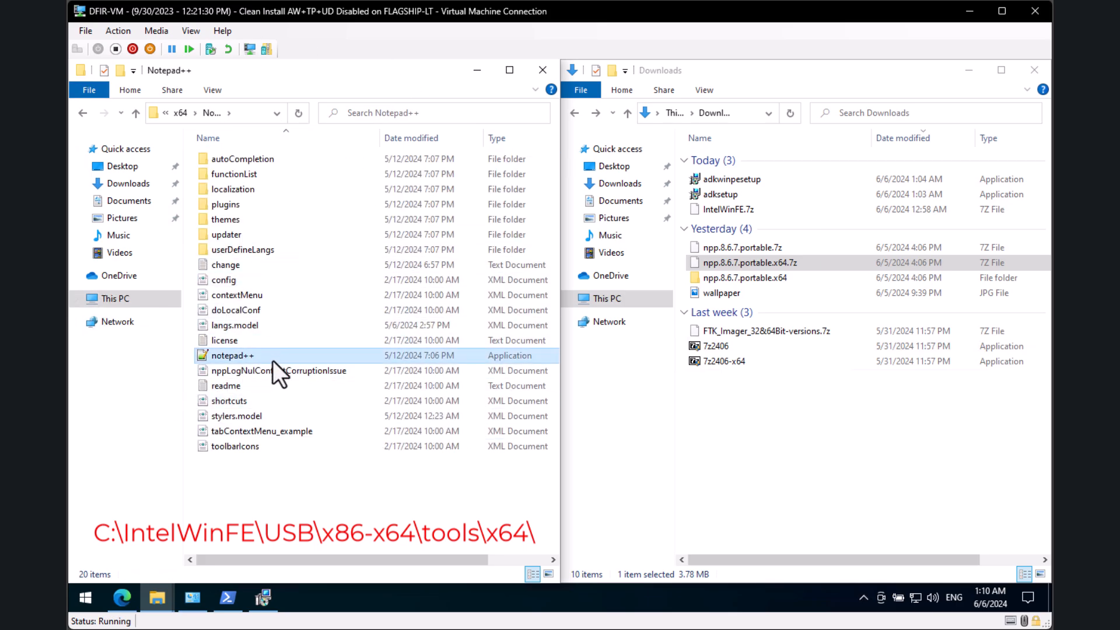
pyautogui.click(366, 501)
pyautogui.hotkey('alt', 'Left')
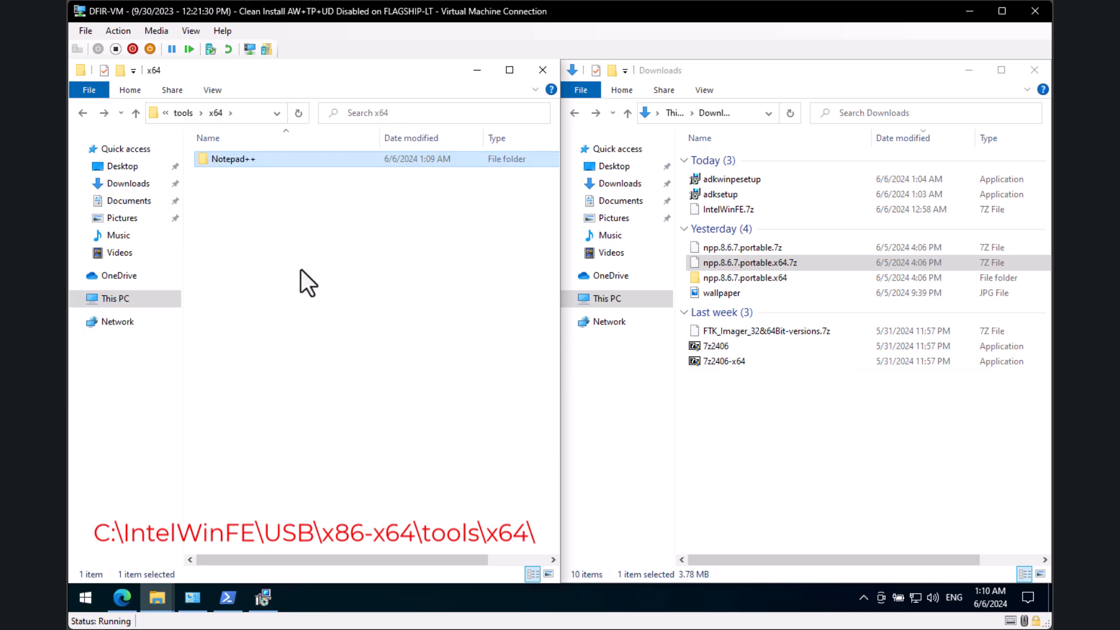
pyautogui.hotkey('alt', 'Left')
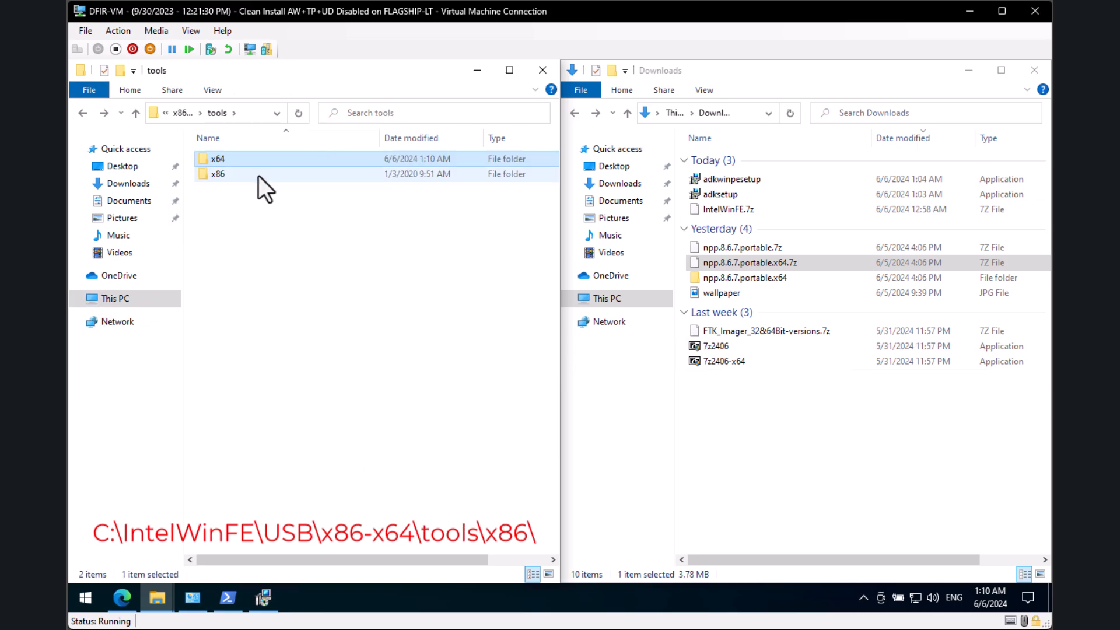
# Step: Copy npp.8.6.7.portable.7z from Downloads into tools\x86 and extract it with 7-Zip
pyautogui.doubleClick(258, 177)
pyautogui.click(790, 246)
pyautogui.hotkey('ctrl', 'c')
pyautogui.click(290, 315)
pyautogui.hotkey('ctrl', 'v')
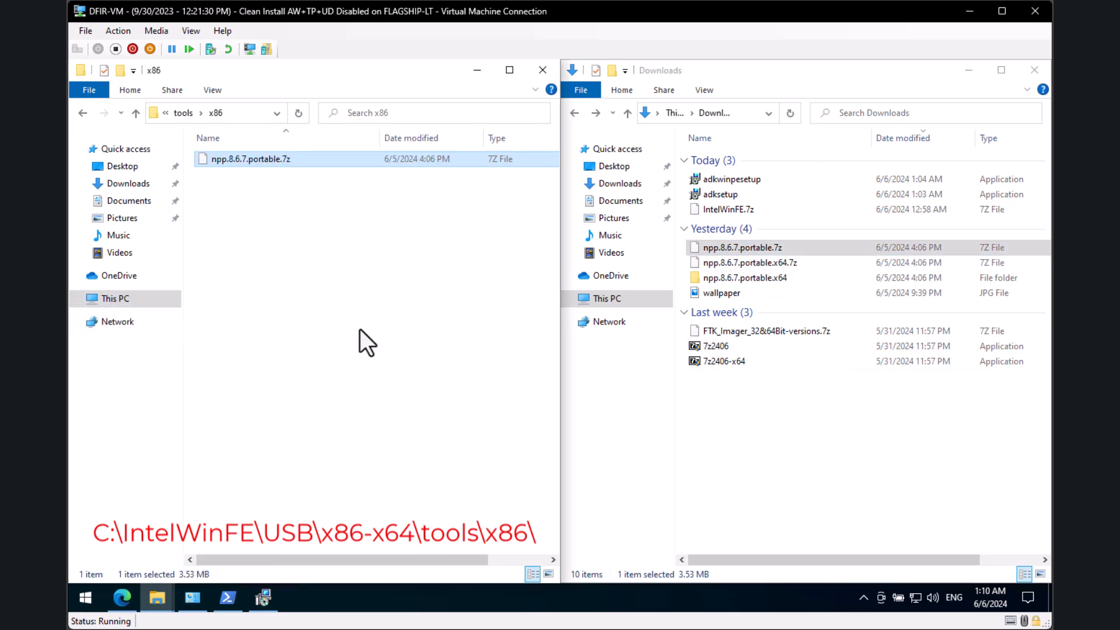
pyautogui.press('F2')
pyautogui.click(441, 224)
pyautogui.rightClick(274, 161)
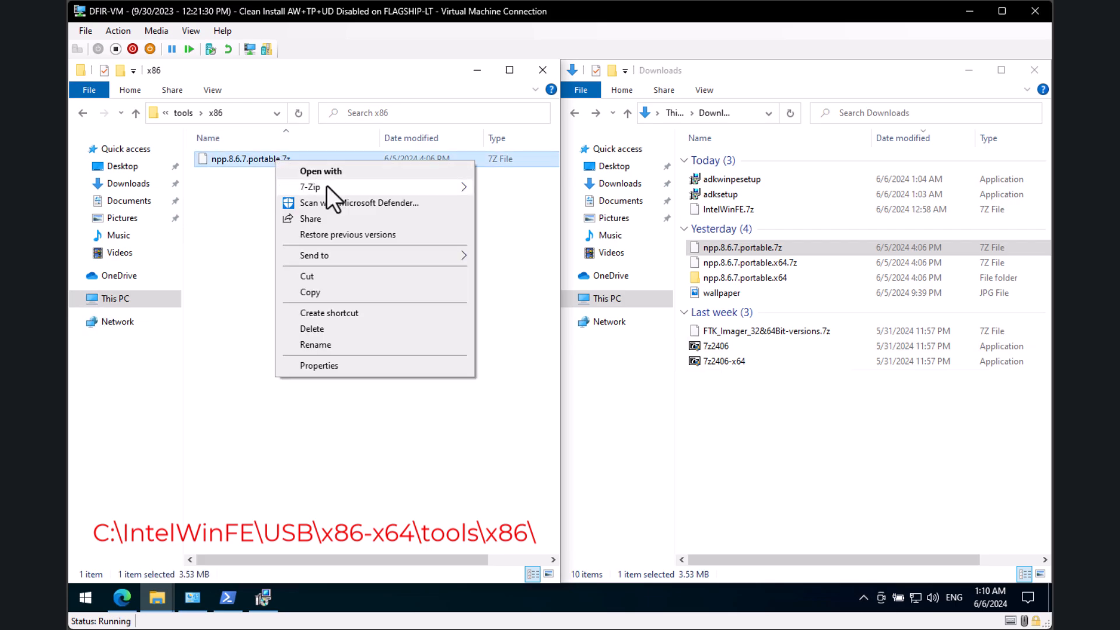
pyautogui.moveTo(326, 186)
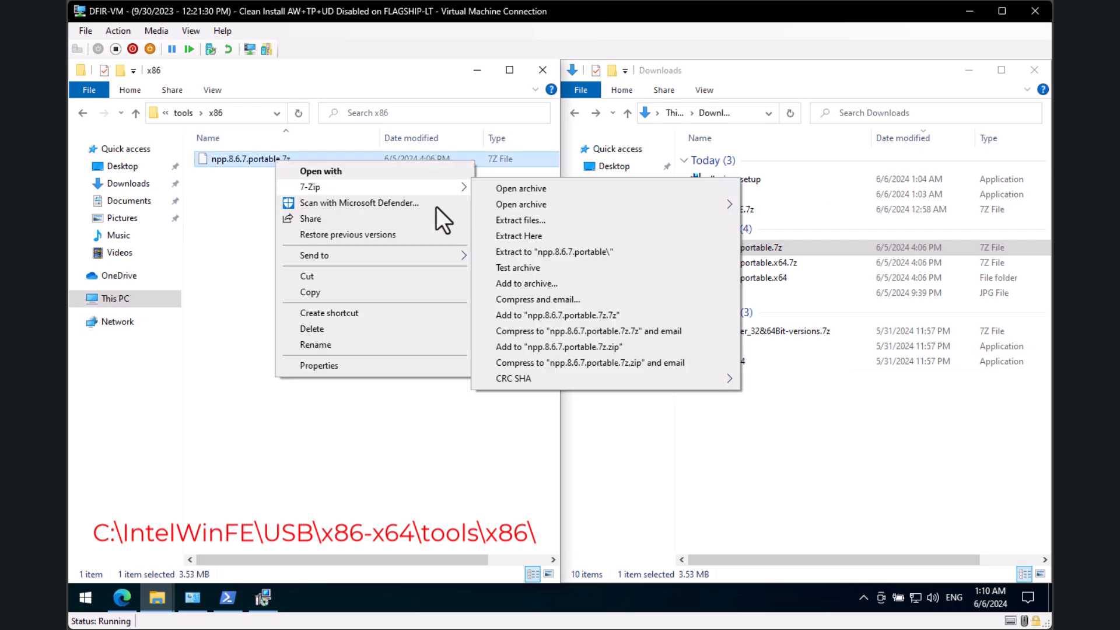
pyautogui.click(597, 251)
# Step: Rename the extracted x86 folder to Notepad++ and delete the leftover archive
pyautogui.click(303, 156)
pyautogui.press('F2')
pyautogui.write('Notepad++')
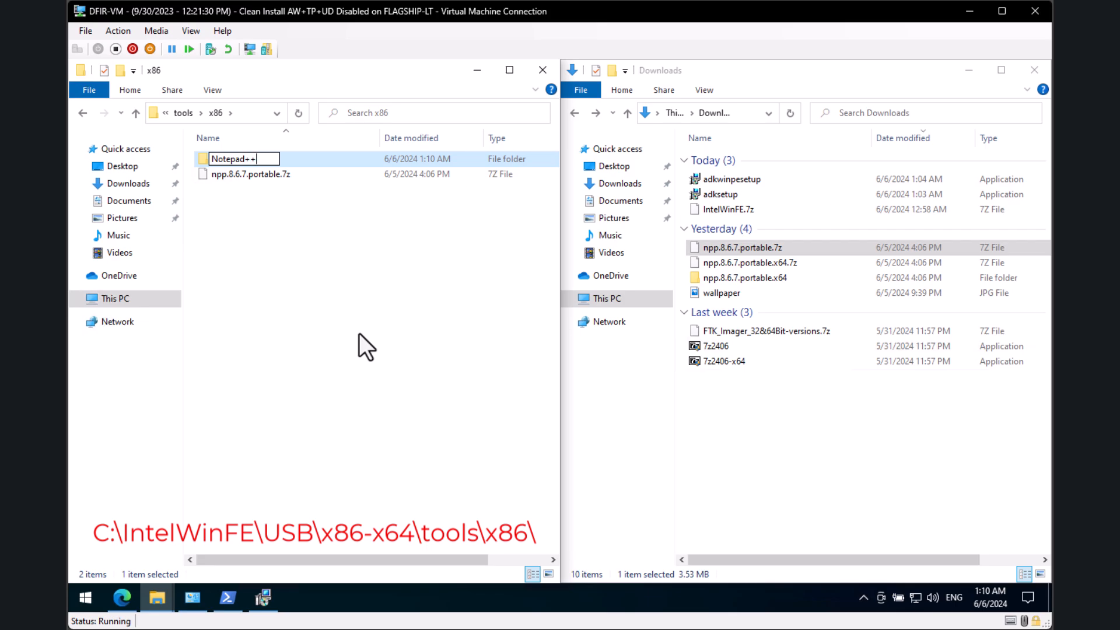
pyautogui.press('Return')
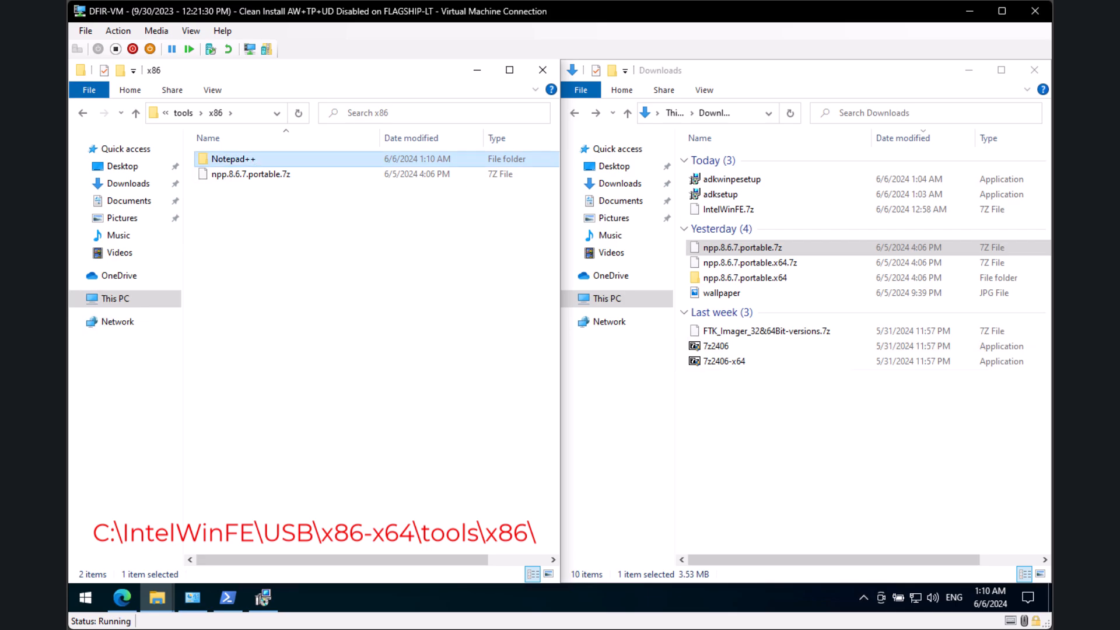
pyautogui.click(262, 174)
pyautogui.press('Delete')
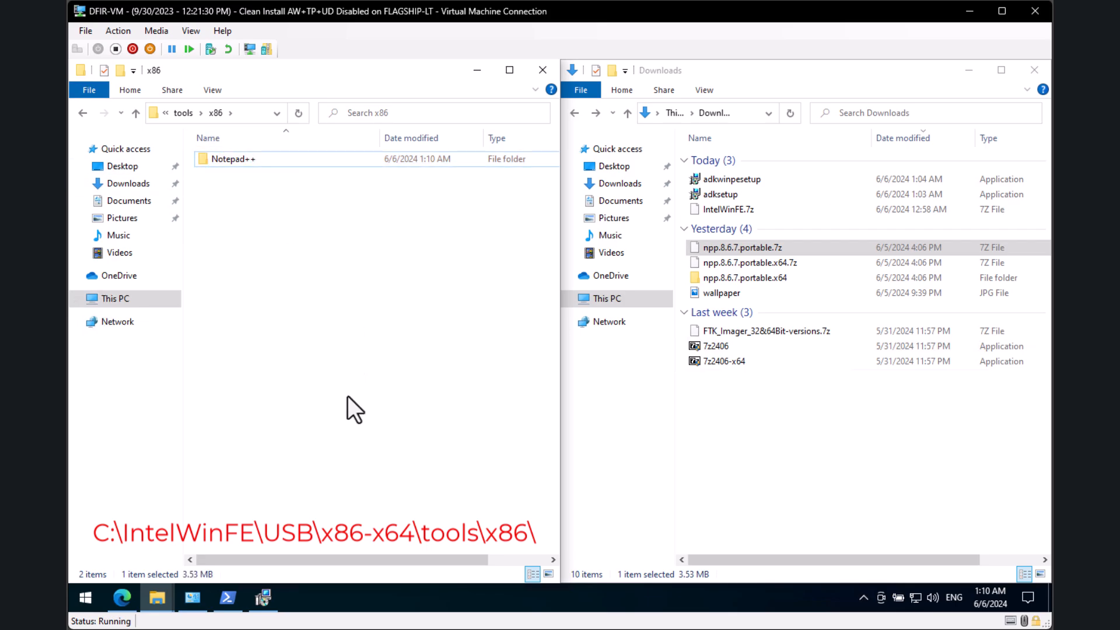
pyautogui.doubleClick(330, 160)
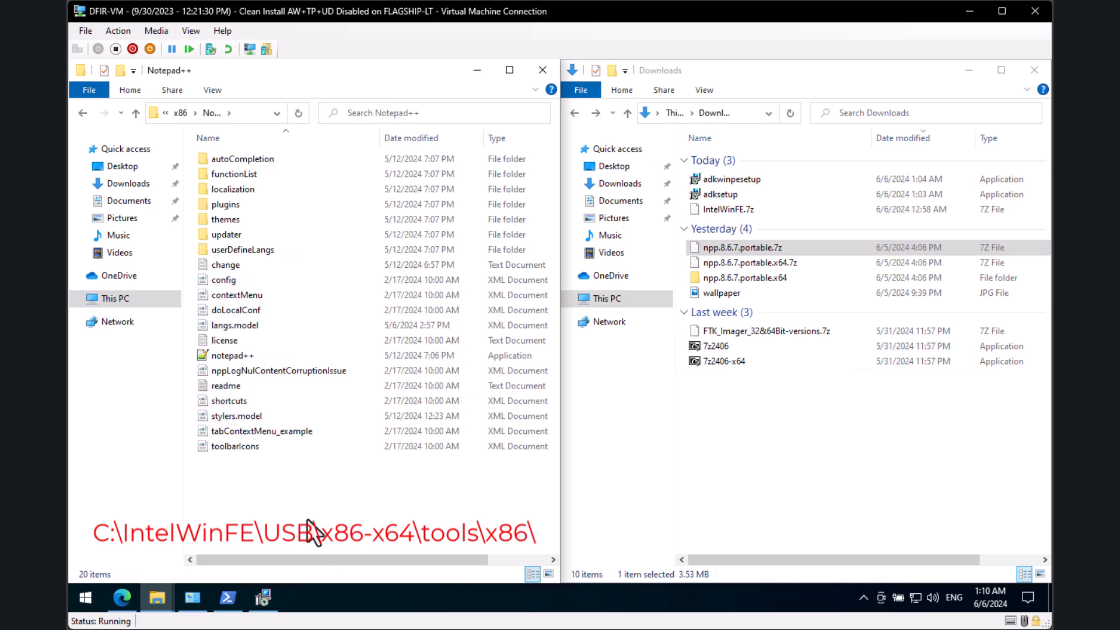
pyautogui.hotkey('alt', 'Left')
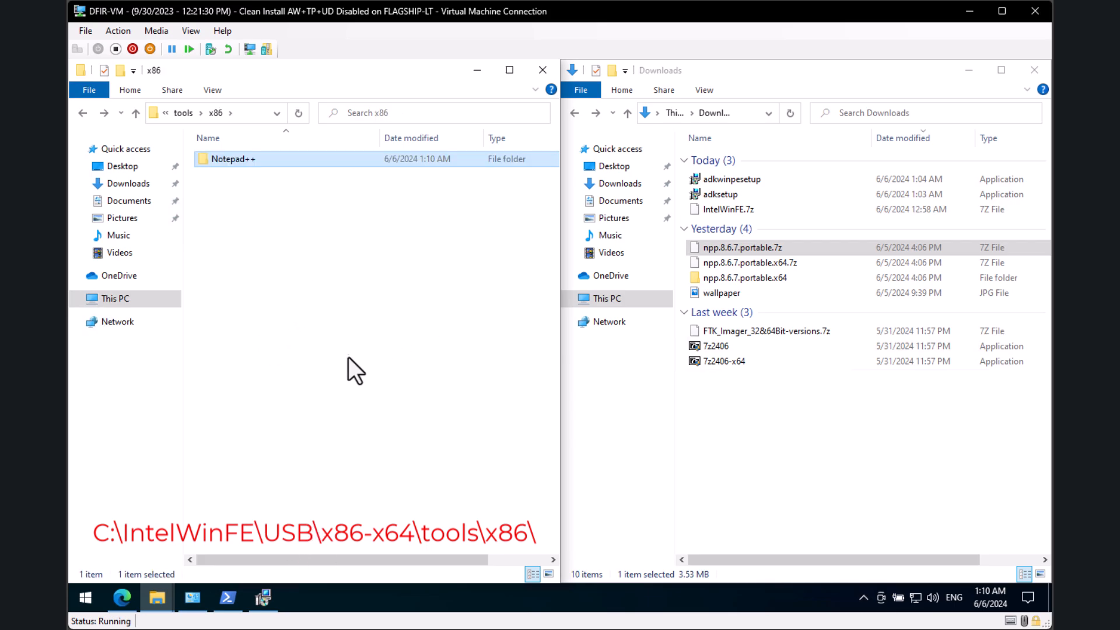
pyautogui.hotkey('alt', 'Left')
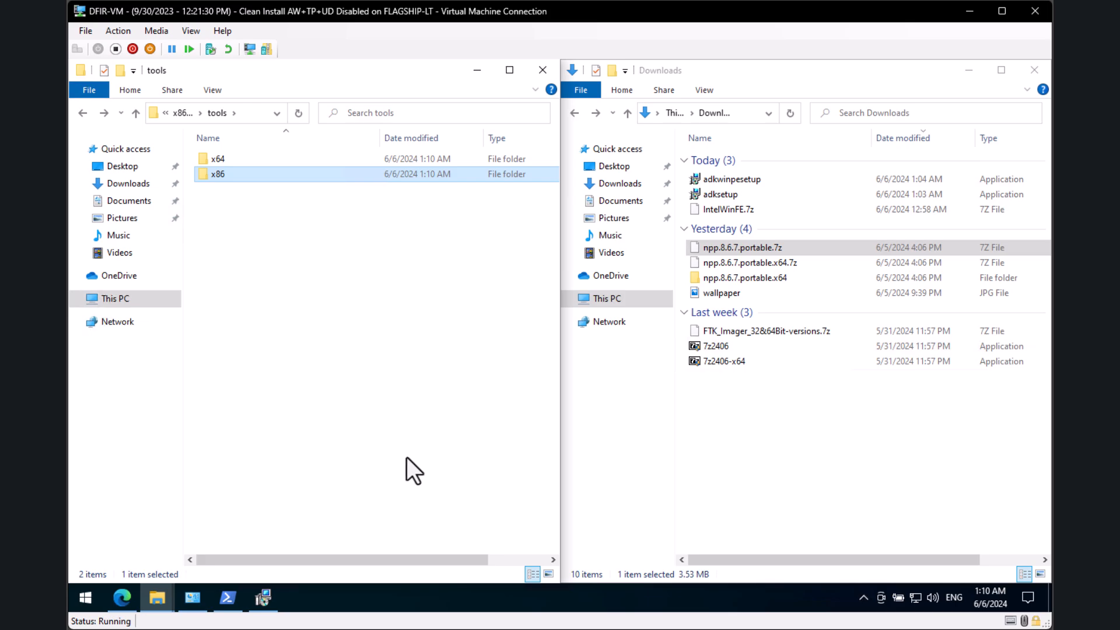
# Step: Extract FTK_Imager_32&64Bit-versions.7z using its archive password and open the extracted folder
pyautogui.click(760, 320)
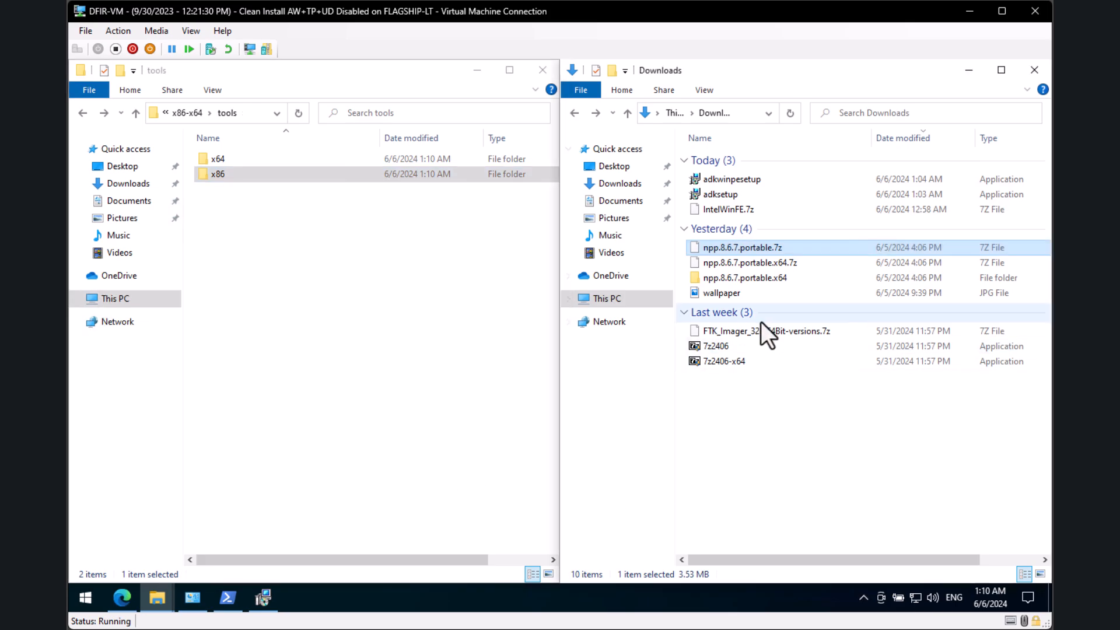
pyautogui.click(784, 332)
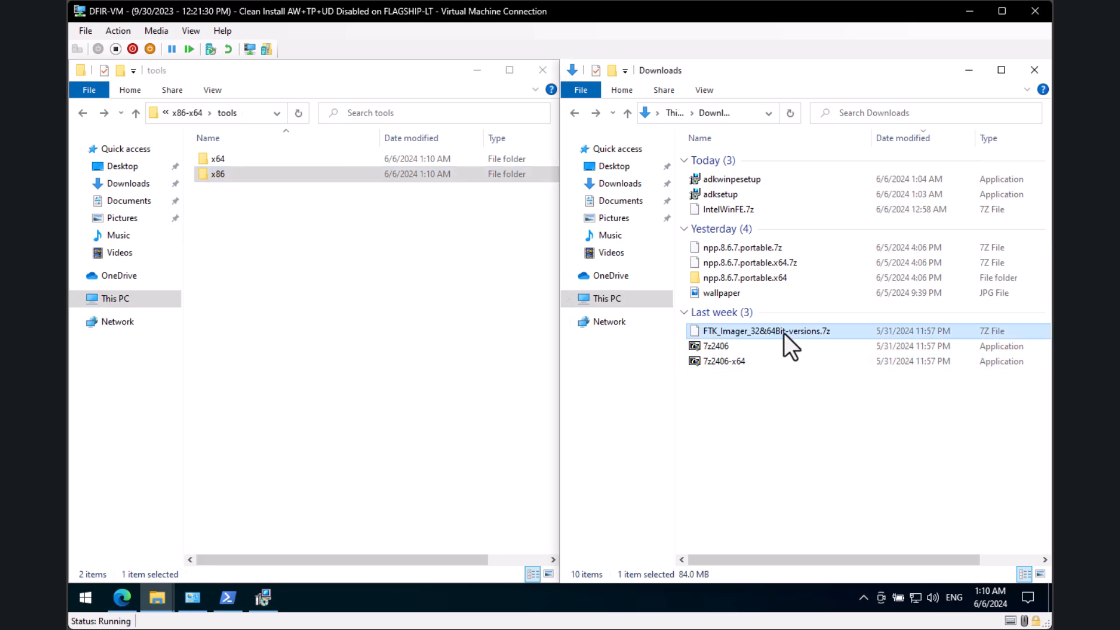
pyautogui.rightClick(784, 330)
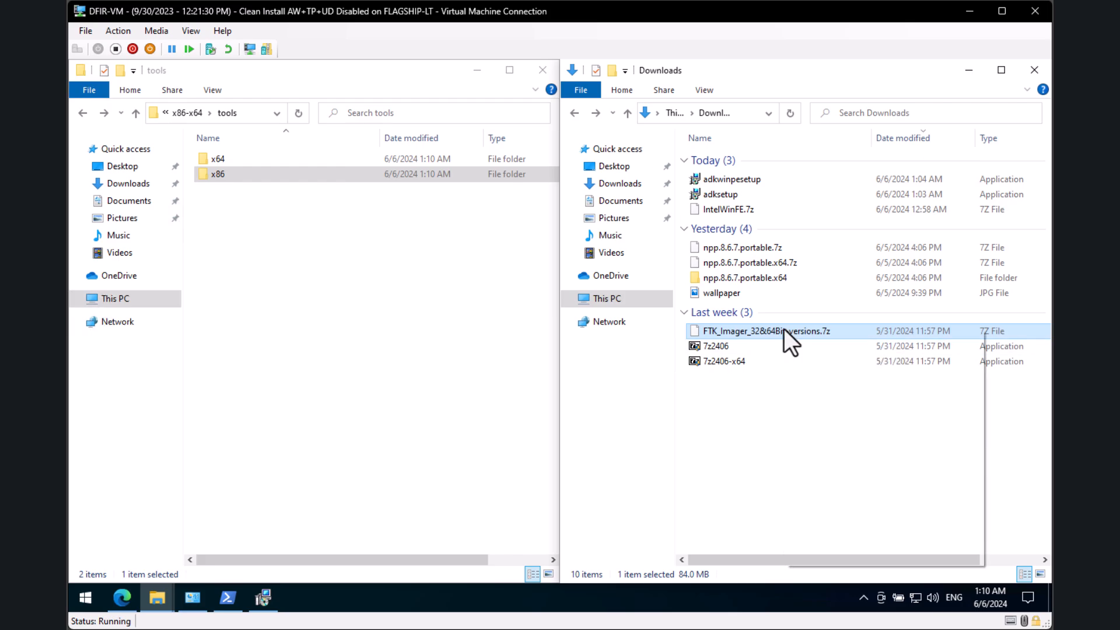
pyautogui.moveTo(849, 354)
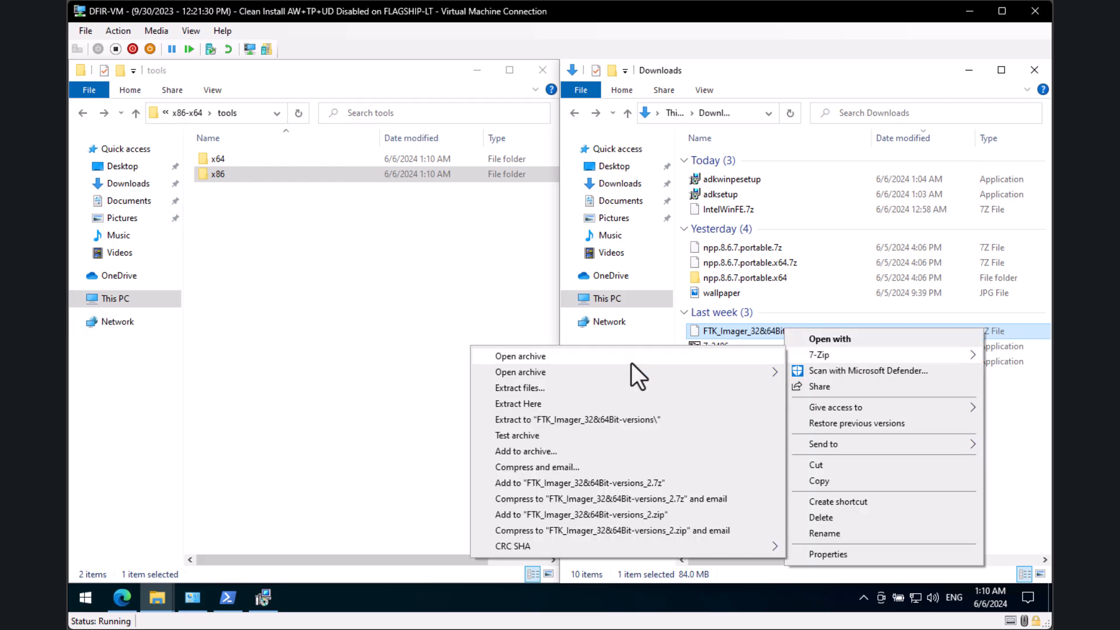
pyautogui.click(613, 420)
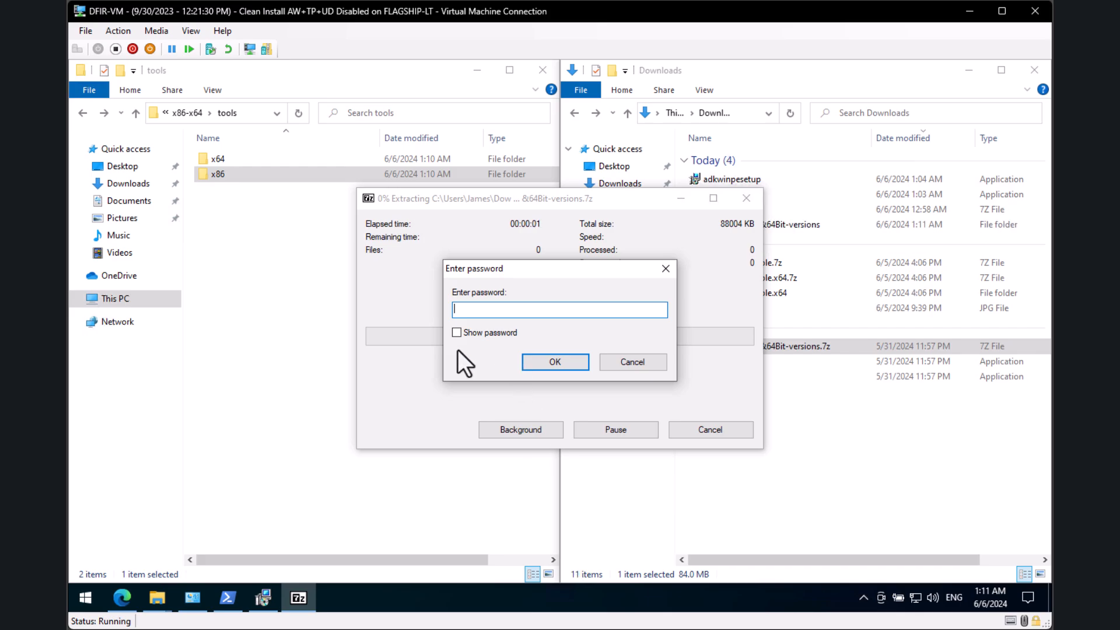
pyautogui.write('ft')
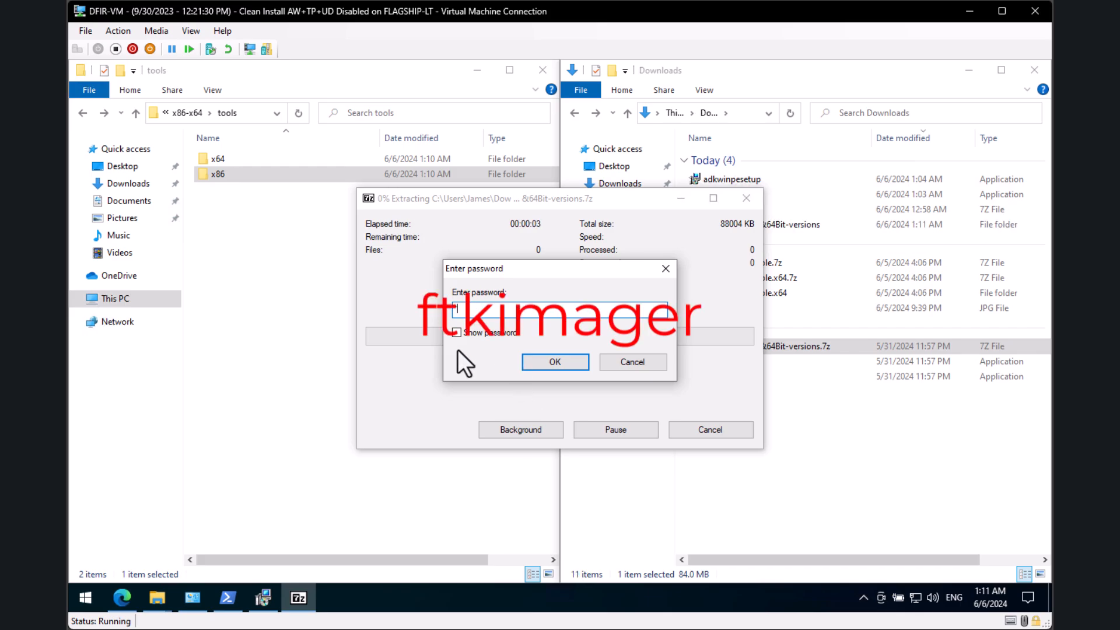
pyautogui.write('kimager')
pyautogui.click(475, 330)
pyautogui.click(544, 370)
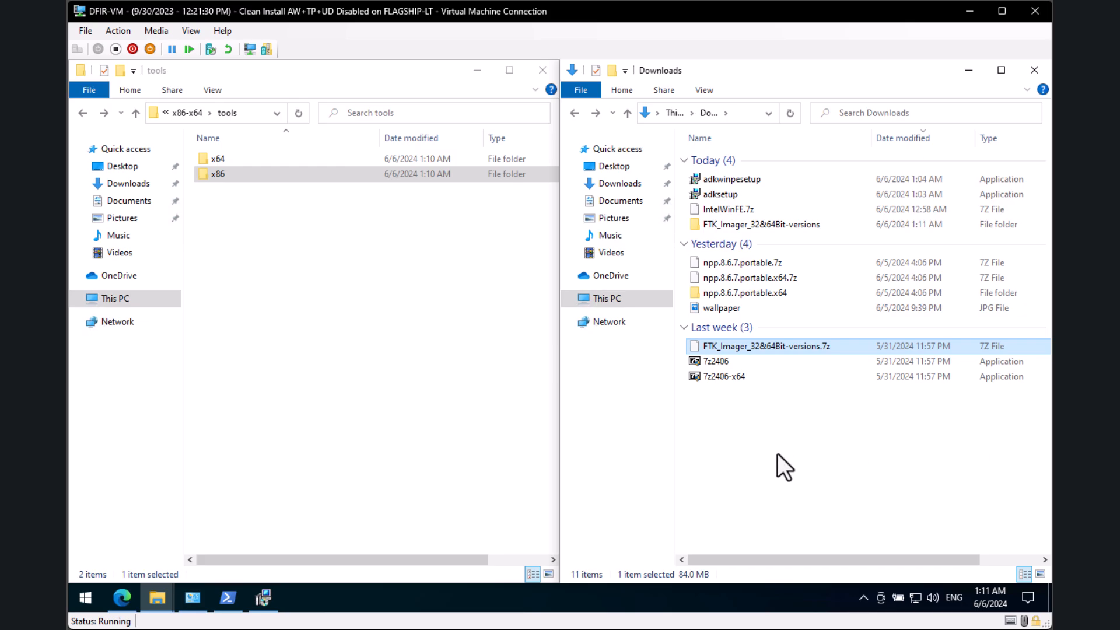
pyautogui.doubleClick(792, 222)
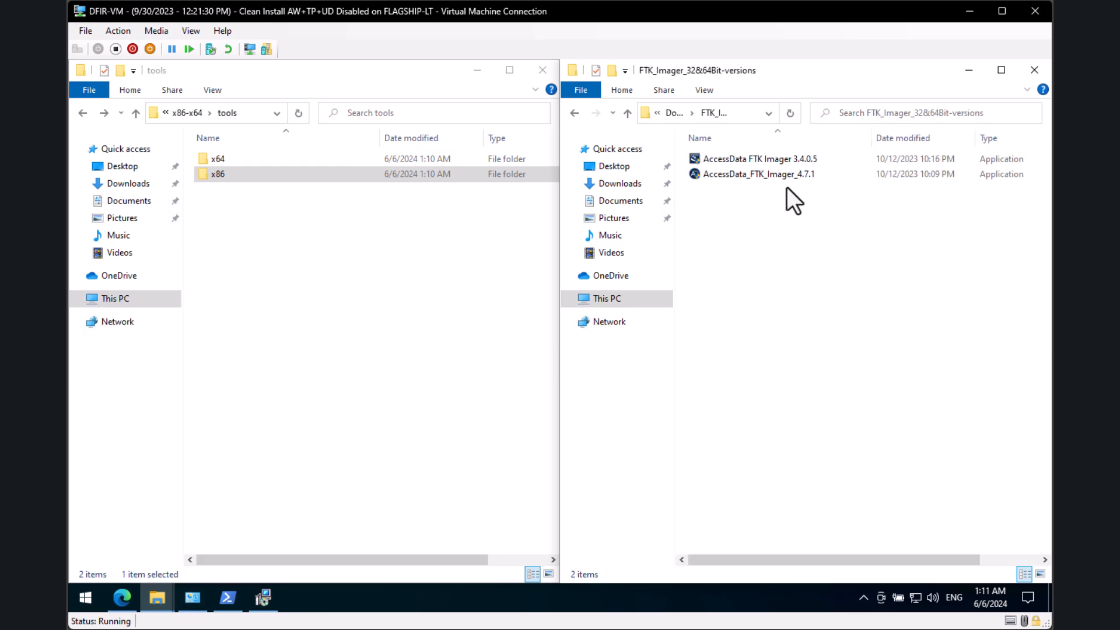
# Step: Install FTK Imager 3.4.0.5 with the license accepted and the default AccessData location
pyautogui.doubleClick(793, 157)
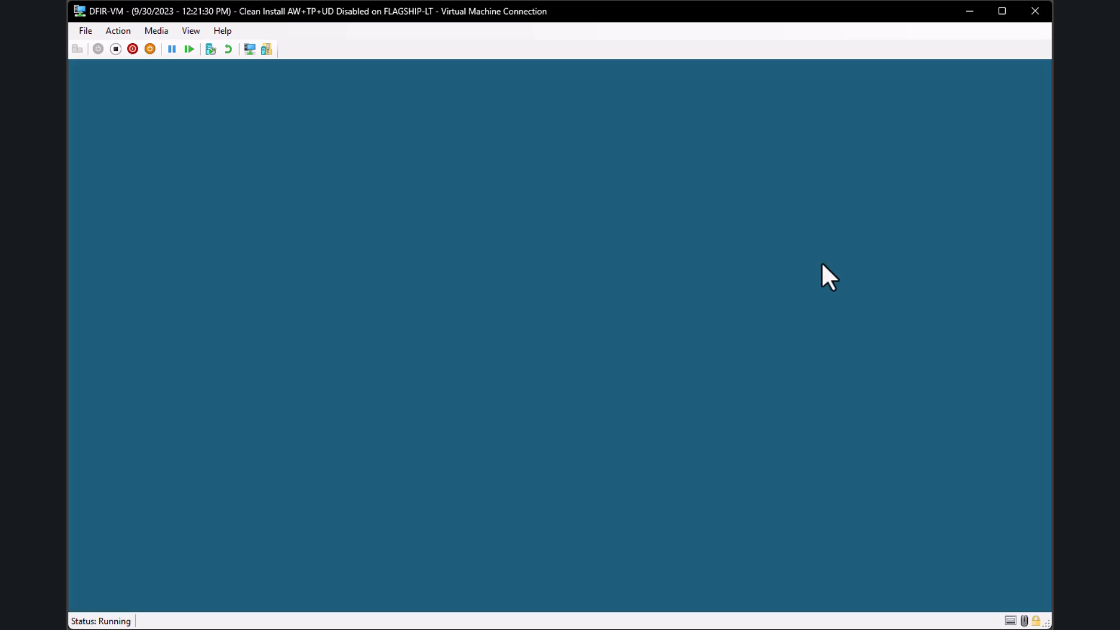
pyautogui.click(505, 426)
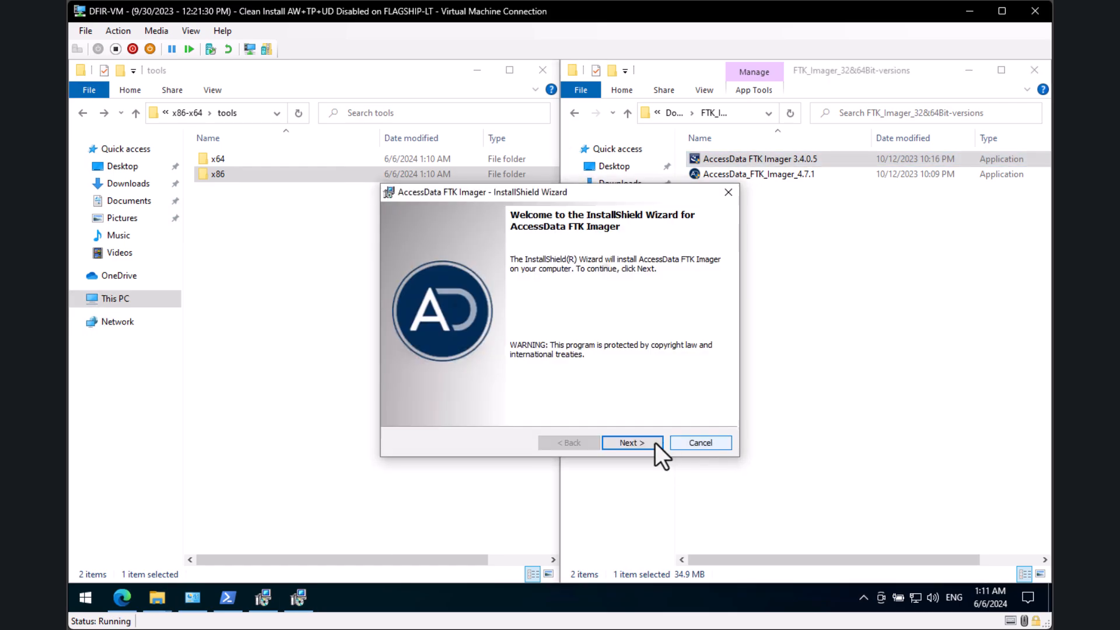
pyautogui.click(618, 442)
pyautogui.click(480, 391)
pyautogui.click(631, 442)
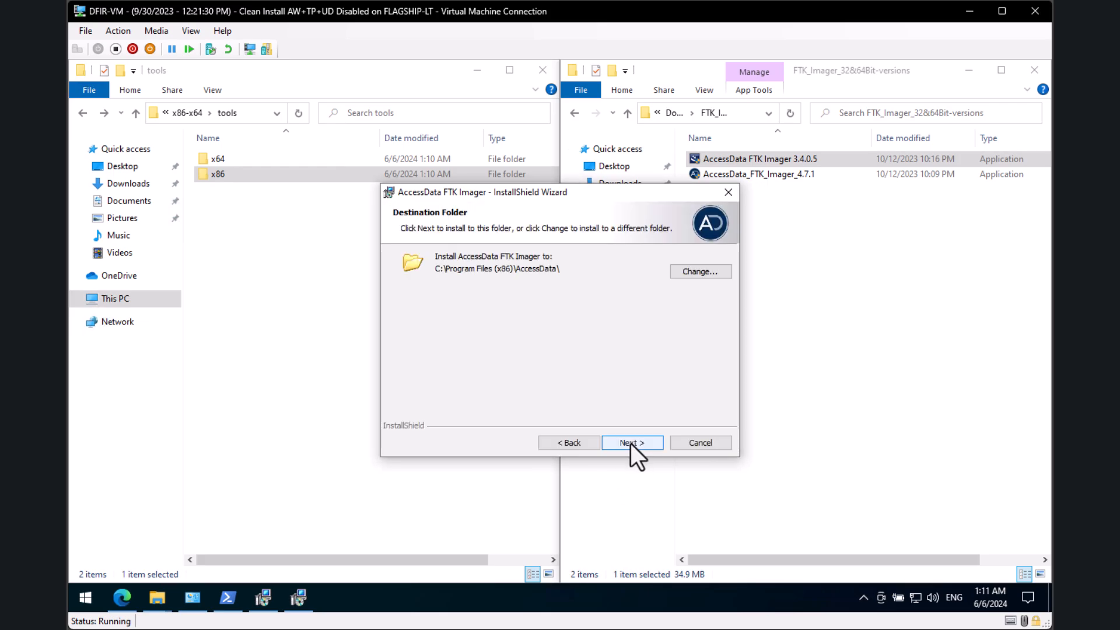
pyautogui.click(631, 443)
pyautogui.click(631, 443)
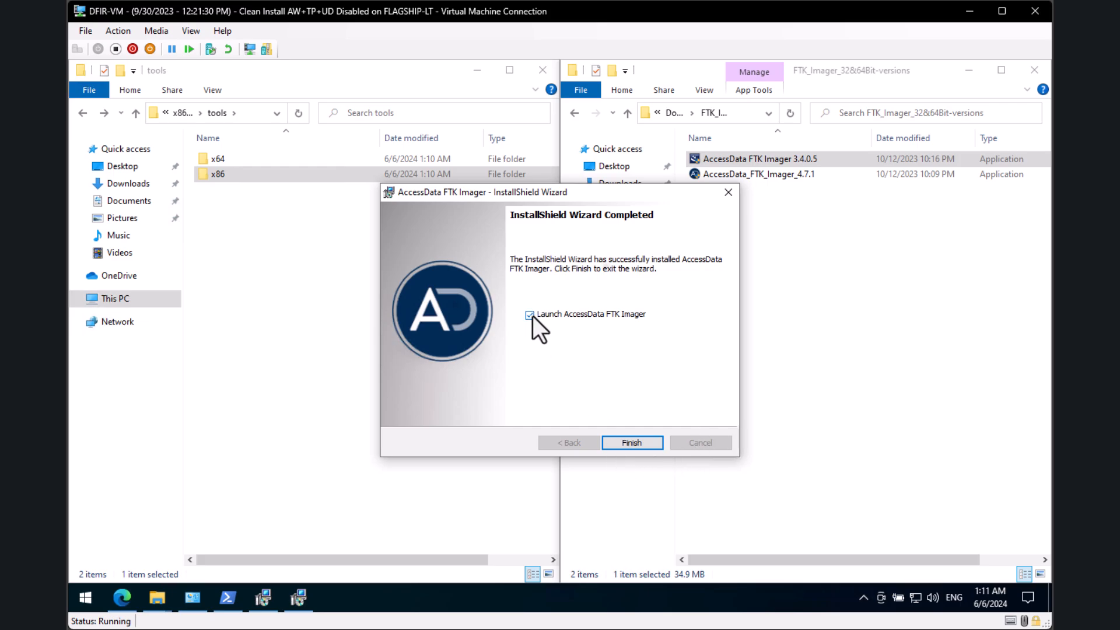
pyautogui.click(631, 441)
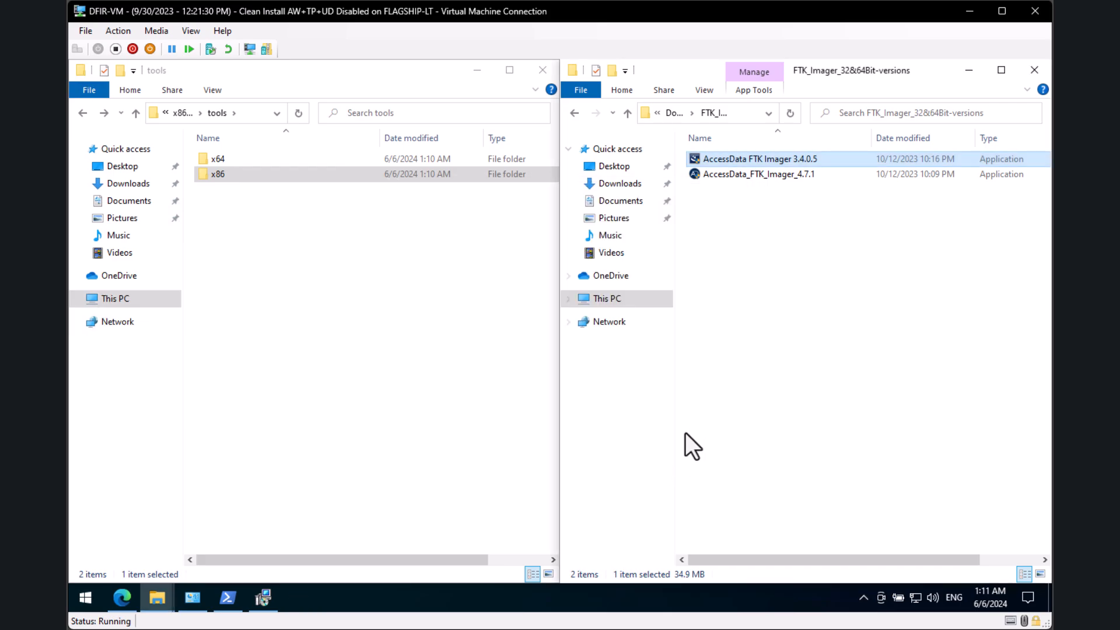
# Step: Browse the right window to C:\Program Files (x86)\AccessData and inspect the FTK Imager folder
pyautogui.click(868, 343)
pyautogui.click(617, 296)
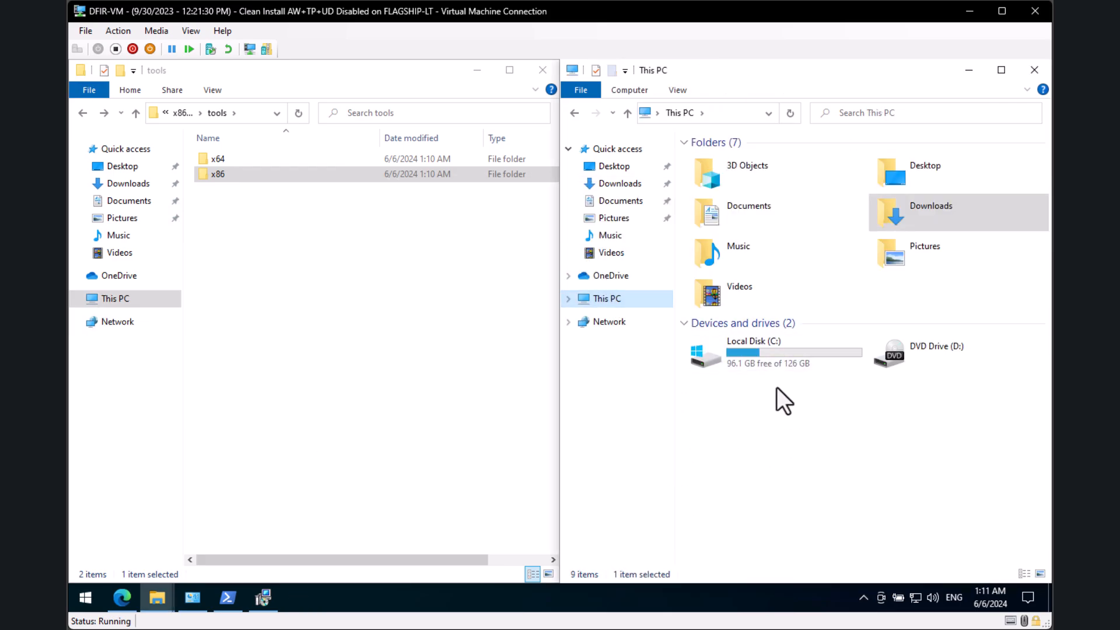
pyautogui.doubleClick(776, 359)
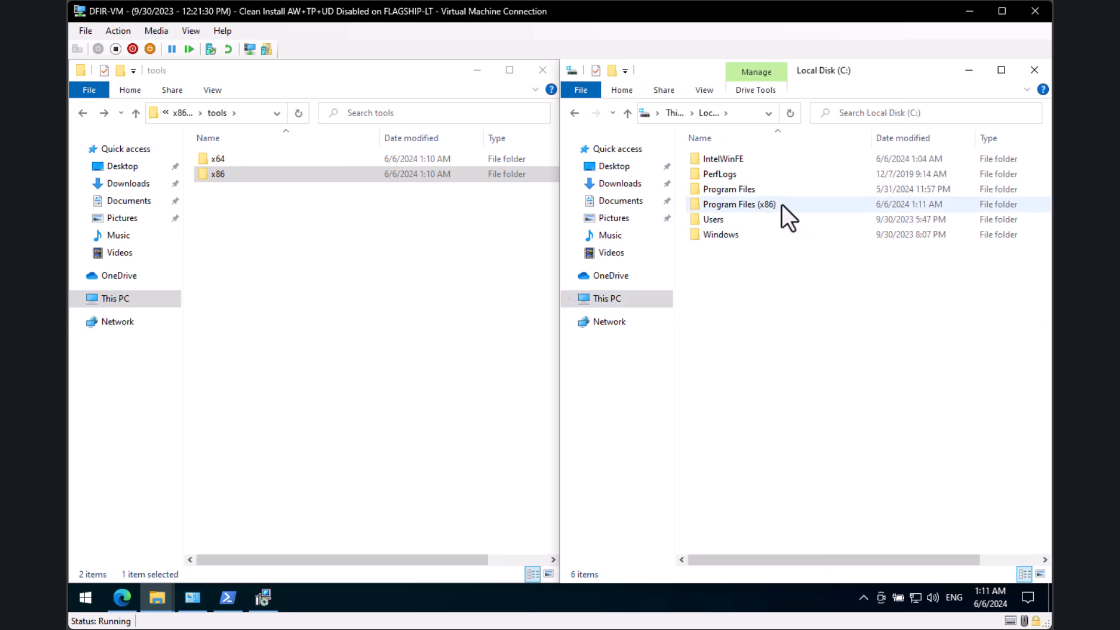
pyautogui.doubleClick(747, 204)
pyautogui.doubleClick(738, 160)
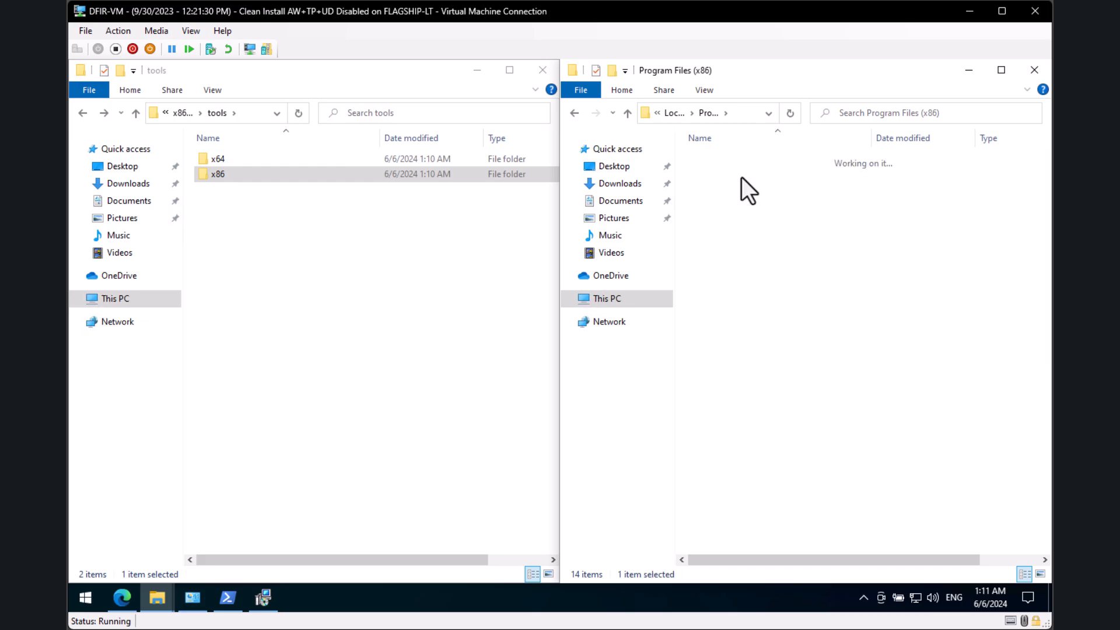
pyautogui.click(732, 165)
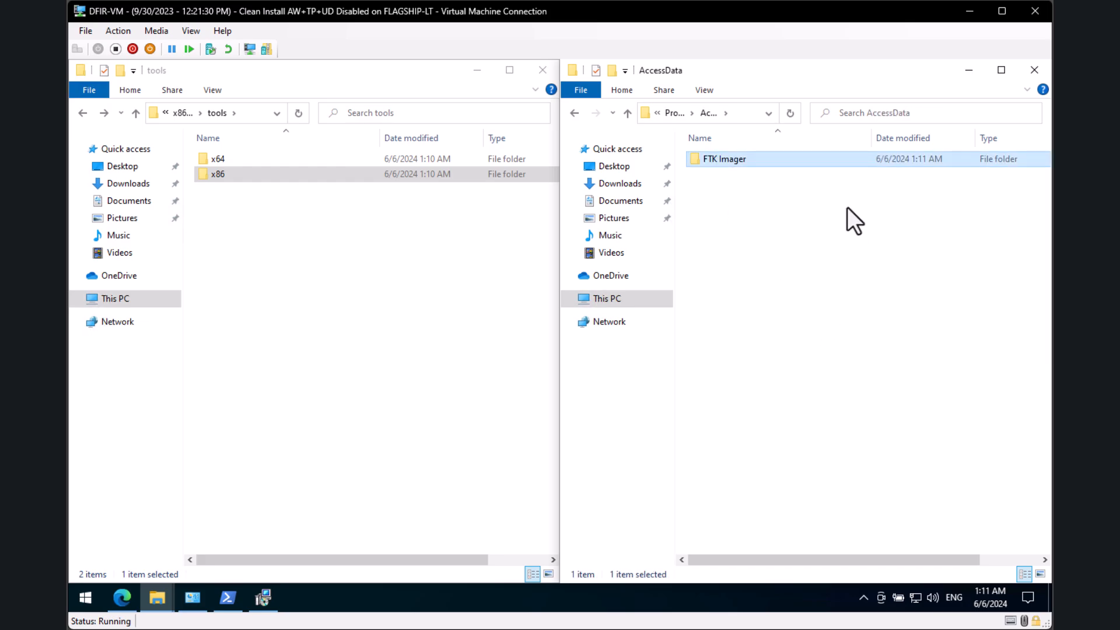
pyautogui.doubleClick(778, 157)
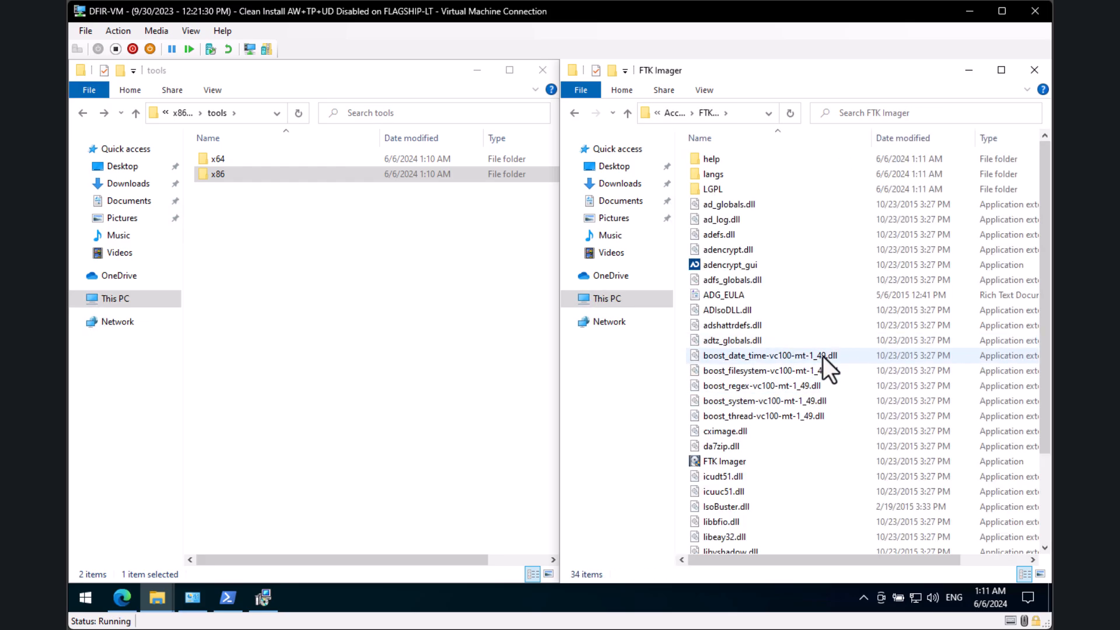
pyautogui.hotkey('alt', 'Left')
# Step: Open the x86 tools folder and confirm its path is C:\IntelWinFE\USB\x86-x64\tools\x86
pyautogui.click(371, 276)
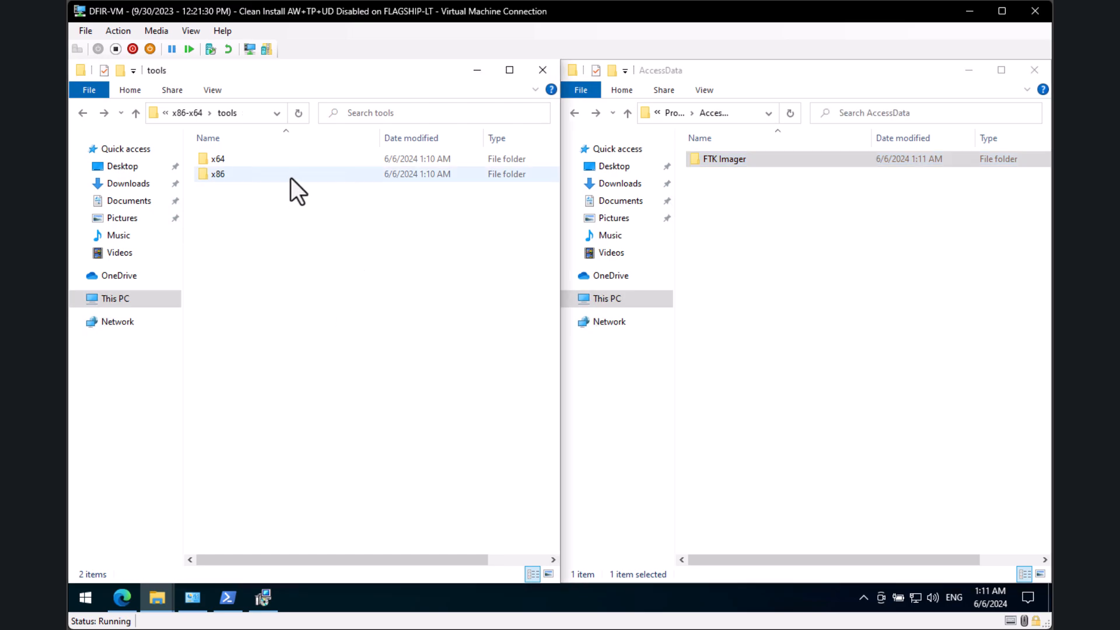
pyautogui.doubleClick(290, 177)
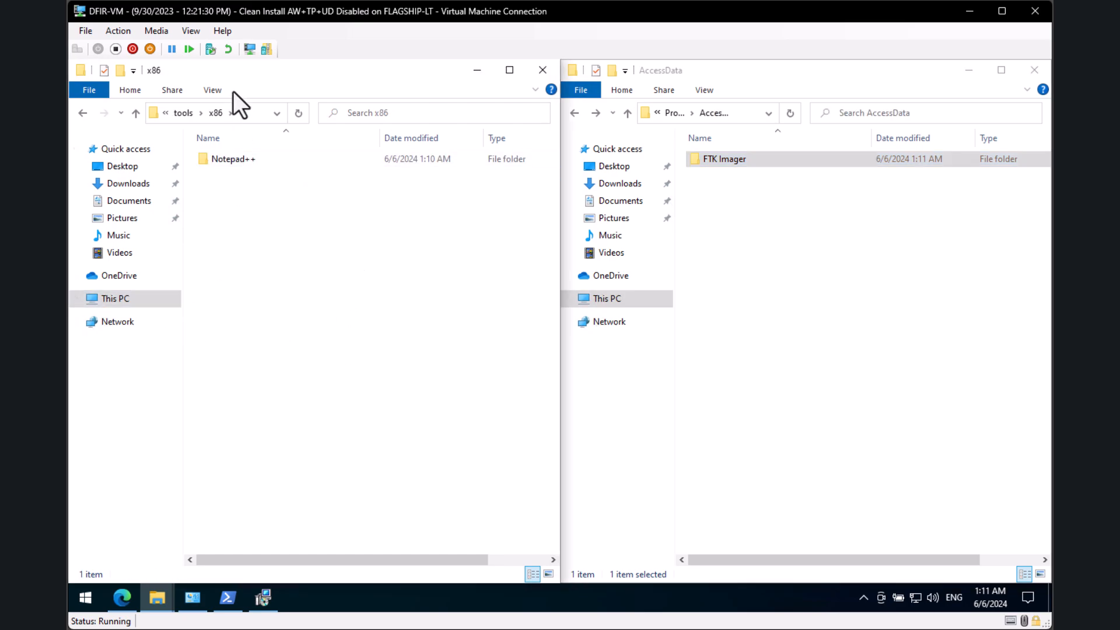
pyautogui.click(242, 119)
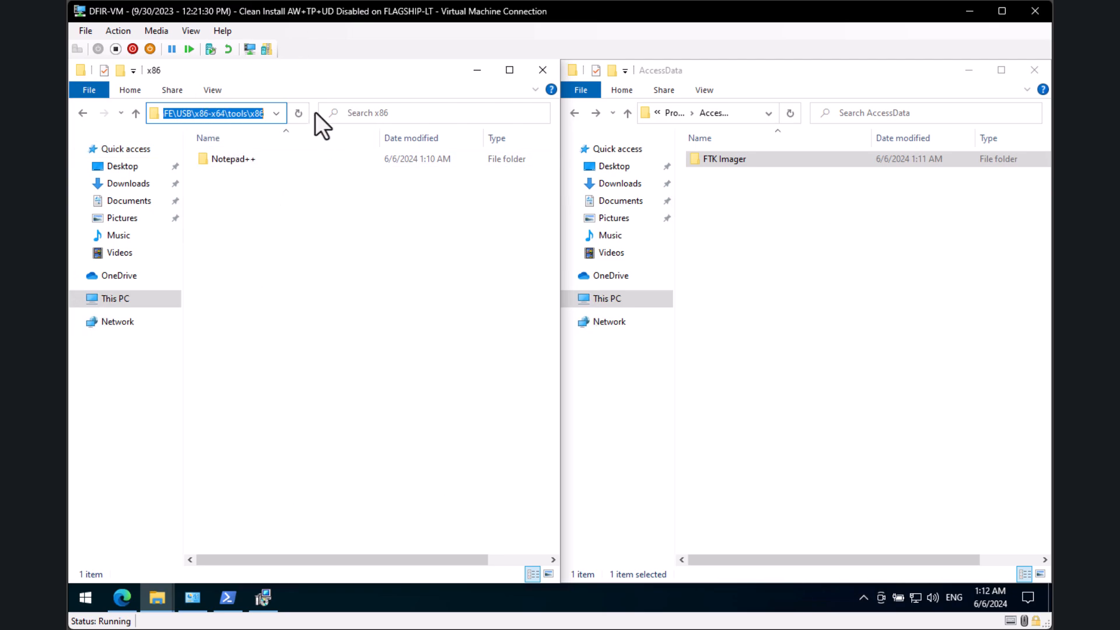
pyautogui.moveTo(315, 110); pyautogui.dragTo(445, 113)
pyautogui.click(343, 118)
pyautogui.click(326, 317)
pyautogui.click(337, 116)
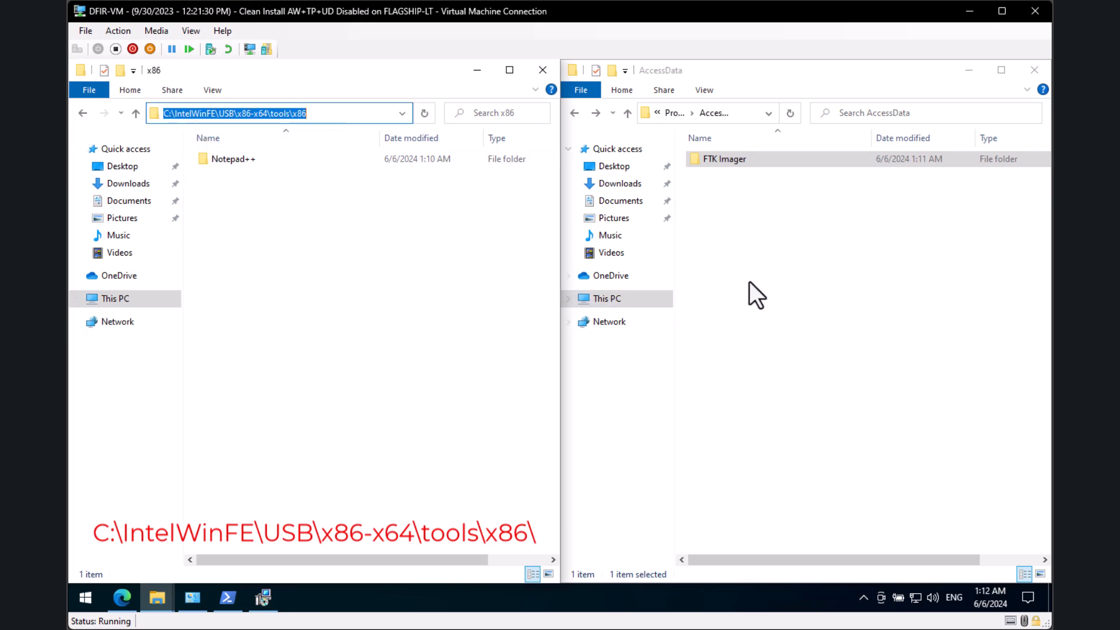
pyautogui.click(233, 186)
pyautogui.click(356, 117)
pyautogui.click(314, 118)
pyautogui.click(321, 243)
# Step: Paste the FTK Imager folder into the x86 tools folder
pyautogui.click(764, 159)
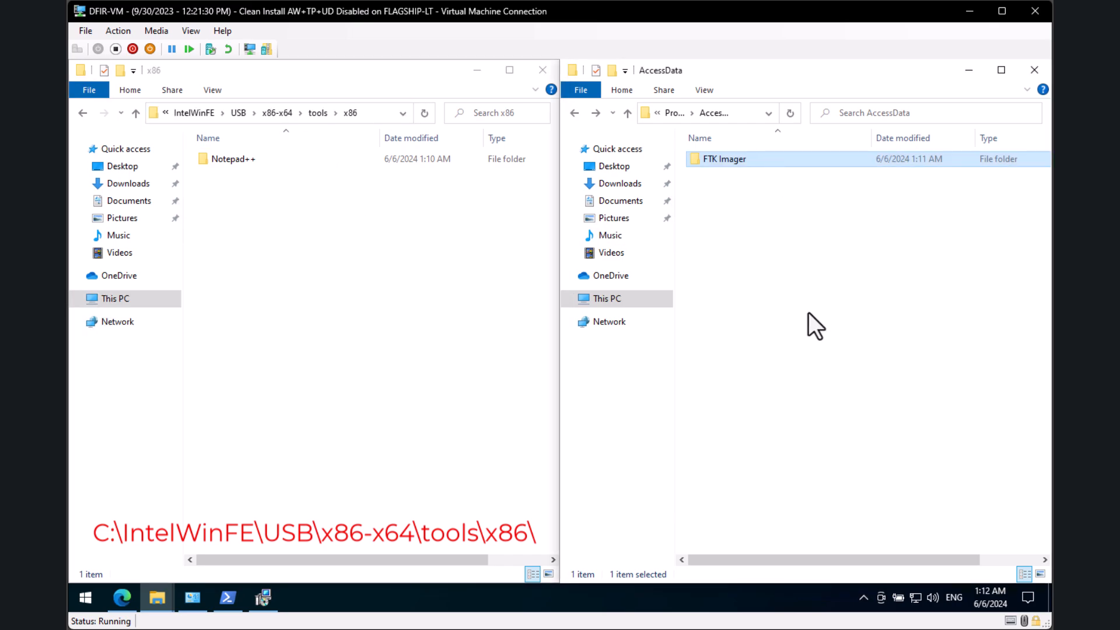
pyautogui.click(263, 288)
pyautogui.hotkey('ctrl', 'v')
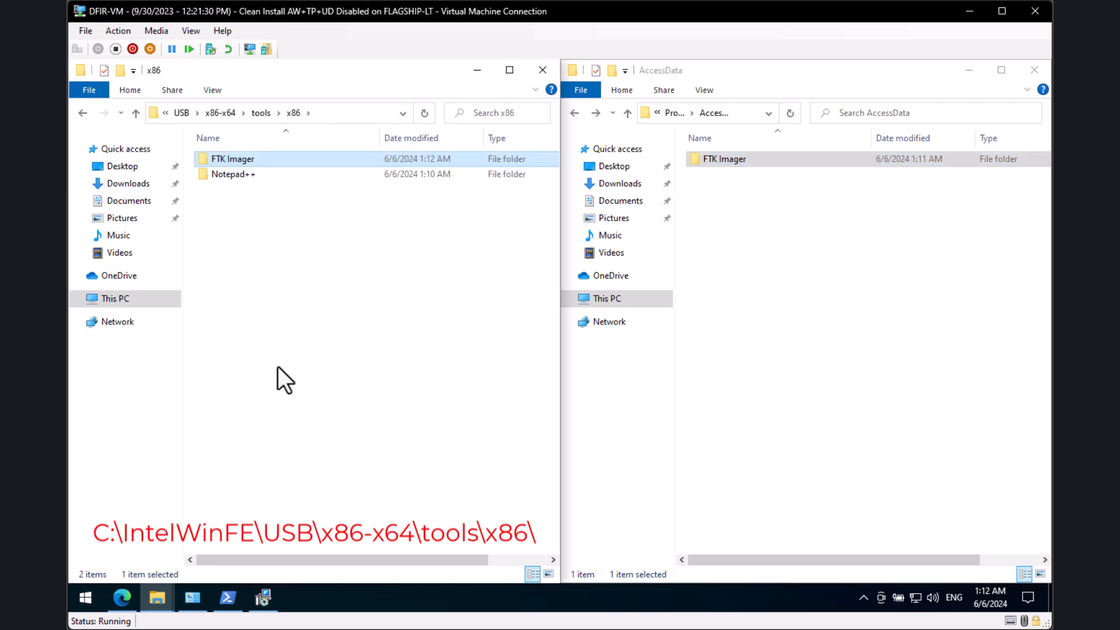
# Step: Uninstall AccessData FTK Imager through Control Panel's Programs and Features
pyautogui.click(190, 601)
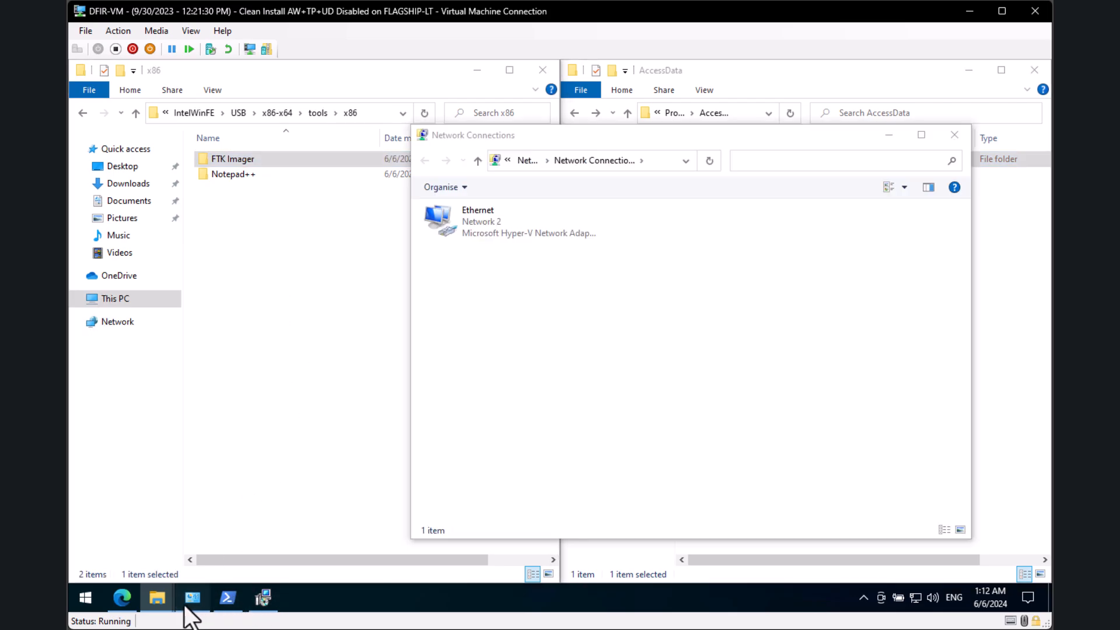
pyautogui.click(505, 160)
pyautogui.click(533, 292)
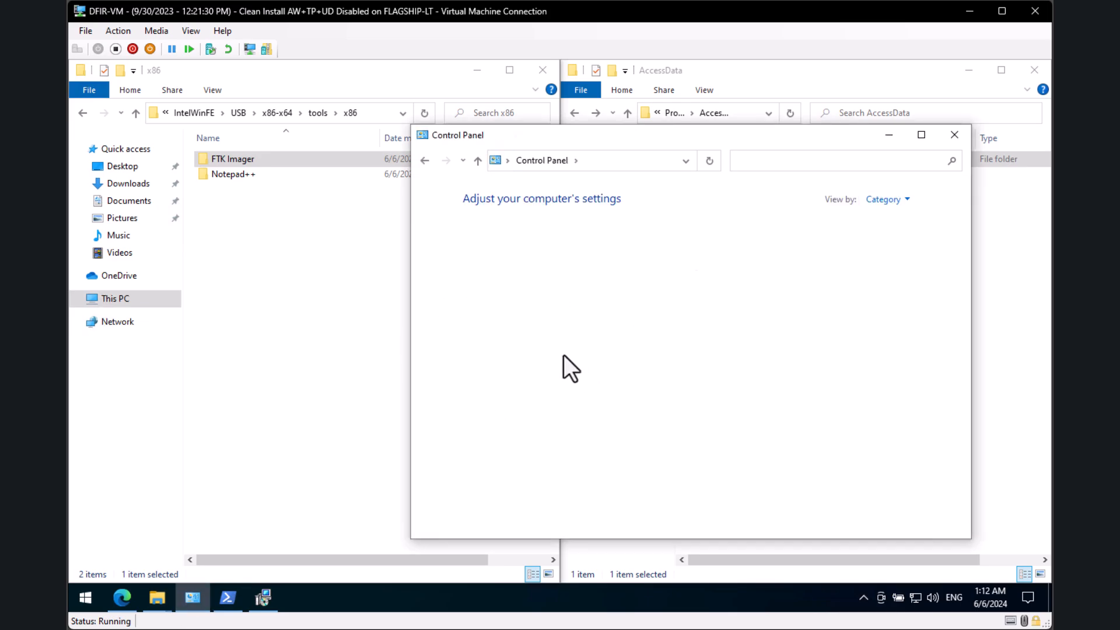
pyautogui.click(534, 422)
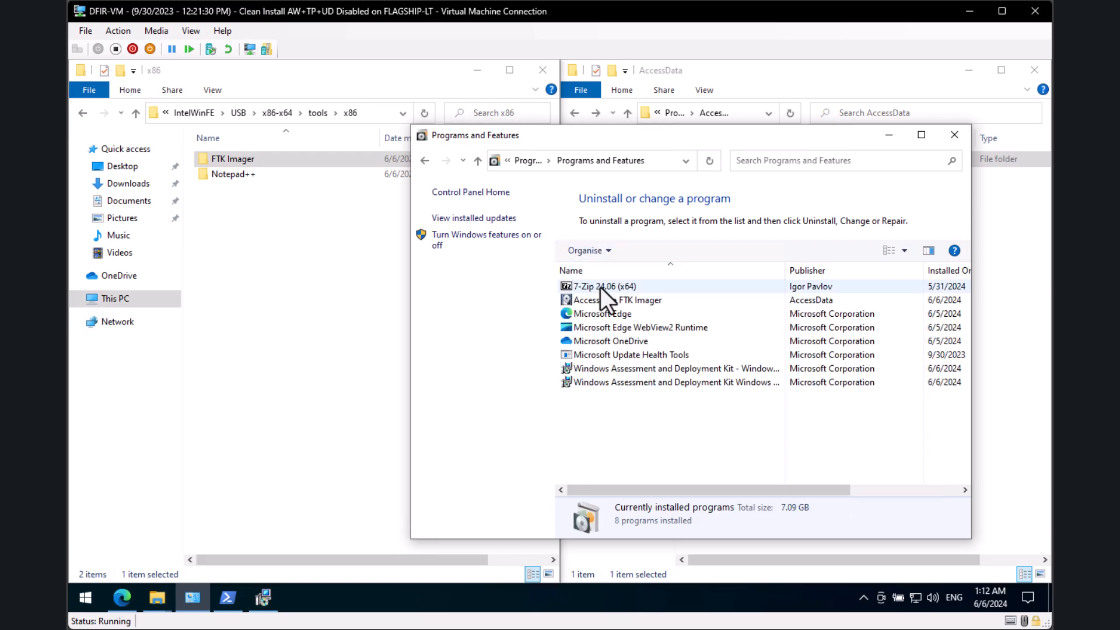
pyautogui.click(612, 301)
pyautogui.click(658, 251)
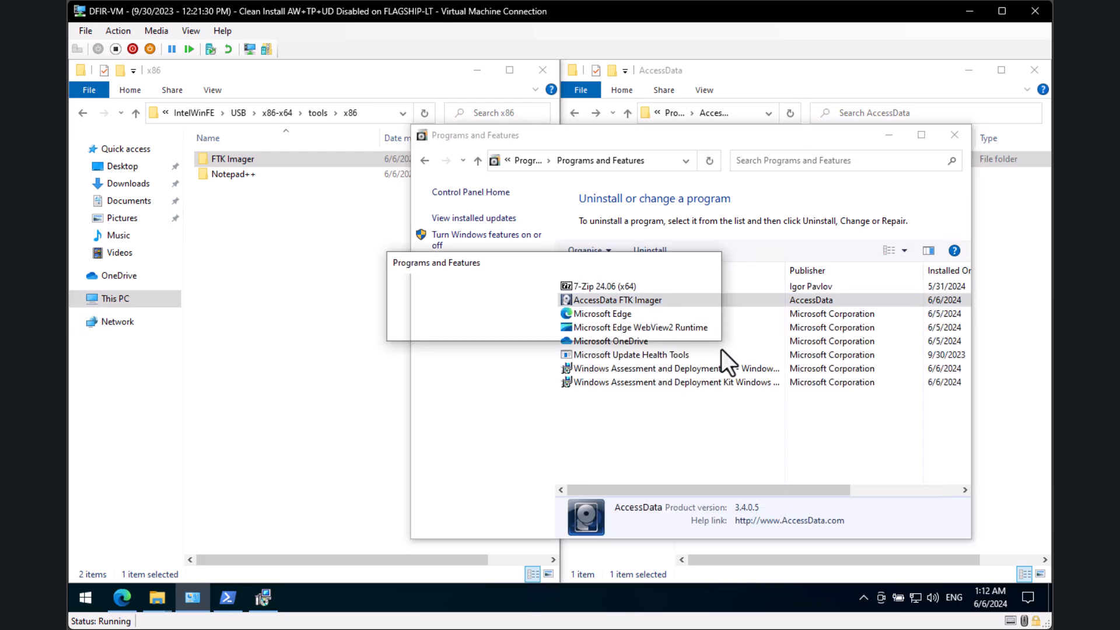
pyautogui.click(635, 324)
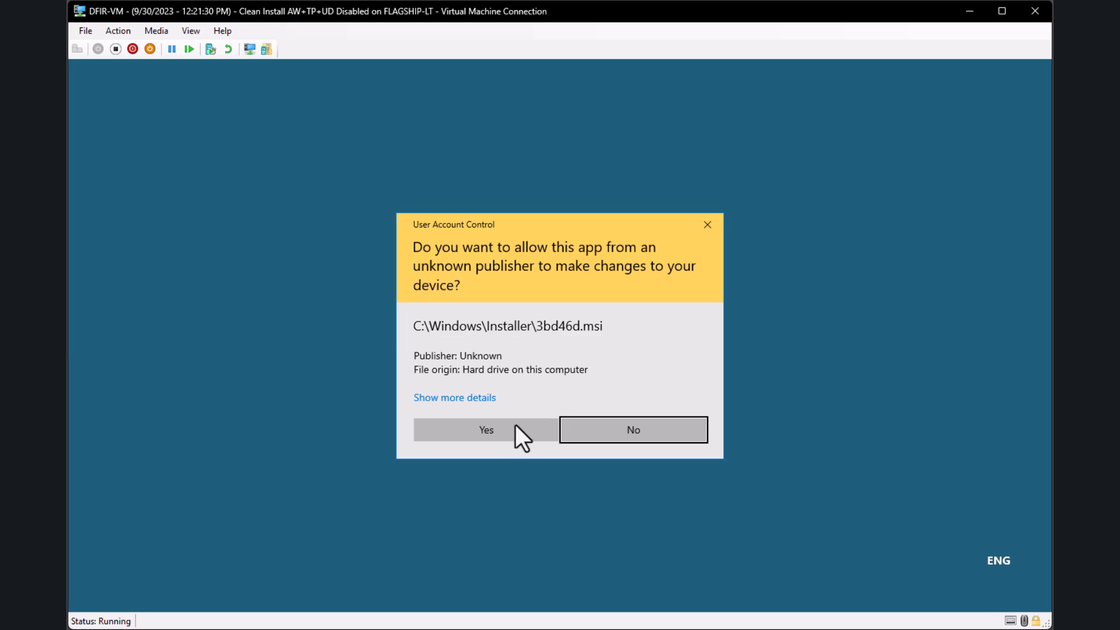
pyautogui.click(513, 434)
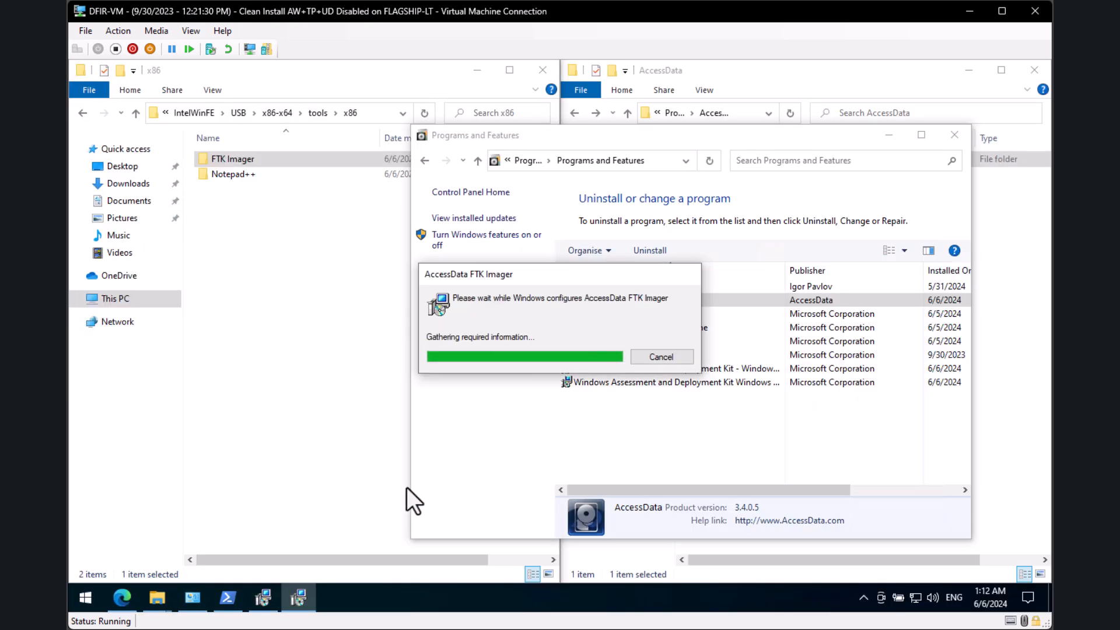
pyautogui.click(954, 134)
pyautogui.click(822, 469)
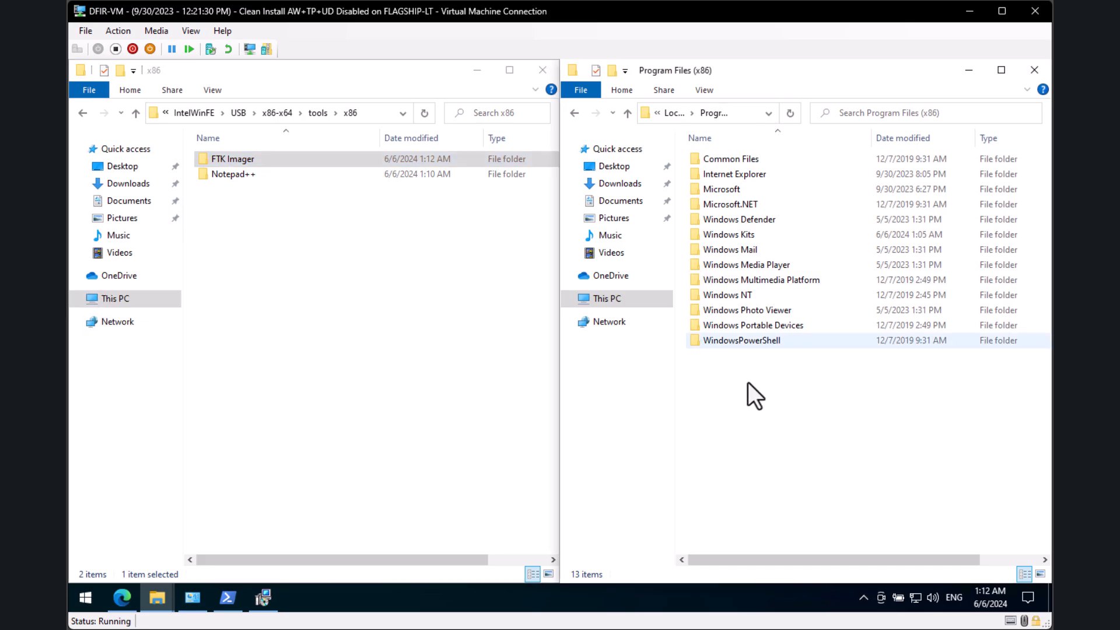
# Step: Run AccessData_FTK_Imager_4.7.1 from FTK_Imager_32&64Bit-versions and install it with default settings
pyautogui.click(630, 183)
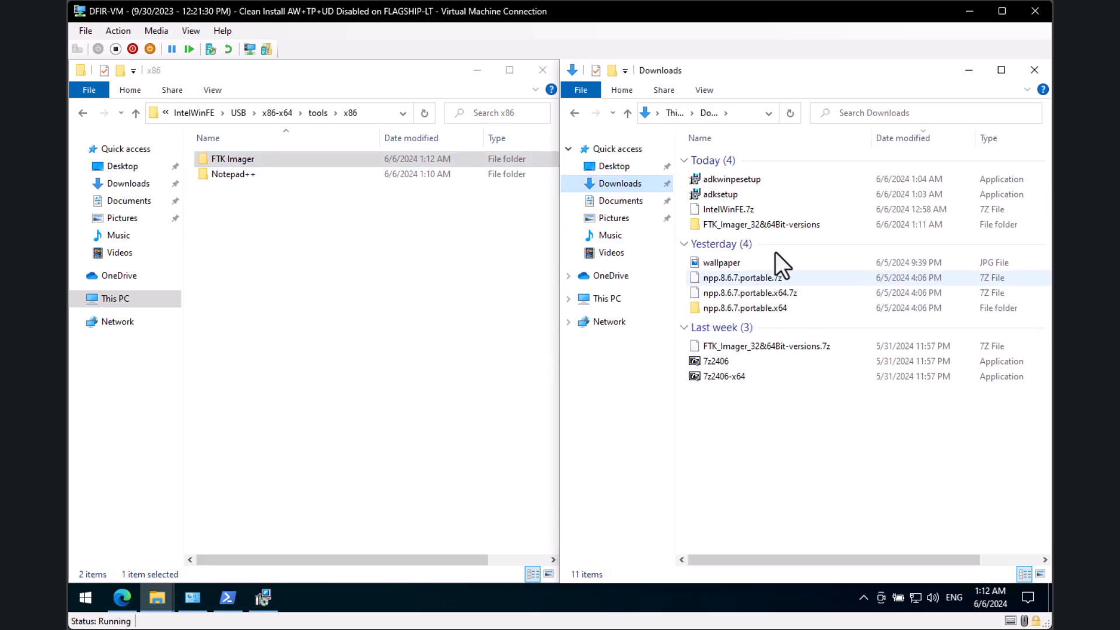
pyautogui.doubleClick(769, 222)
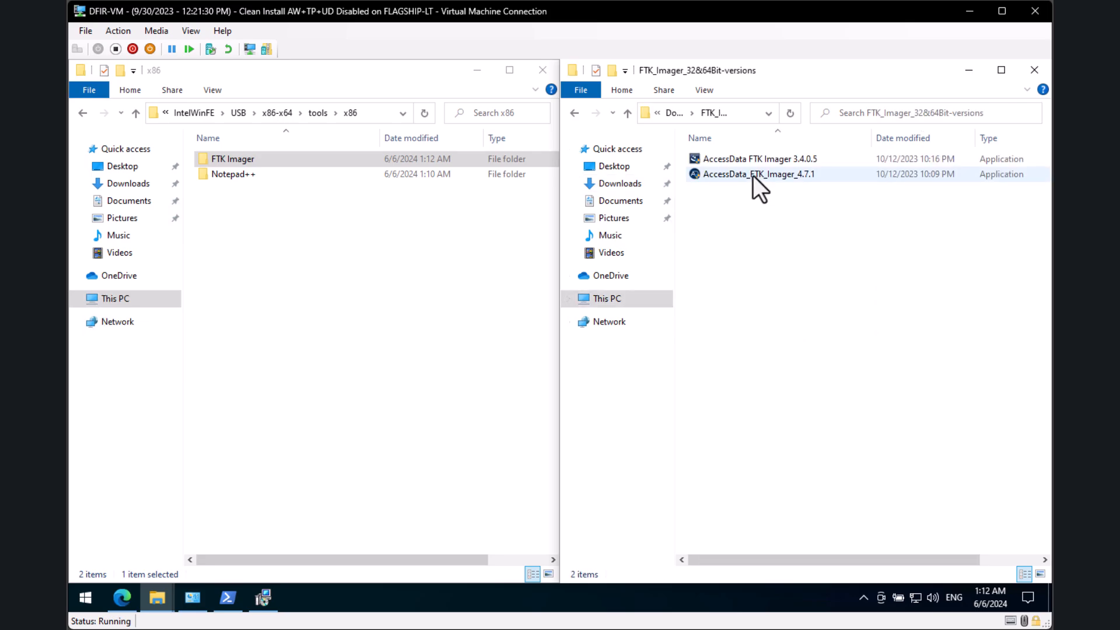
pyautogui.doubleClick(753, 176)
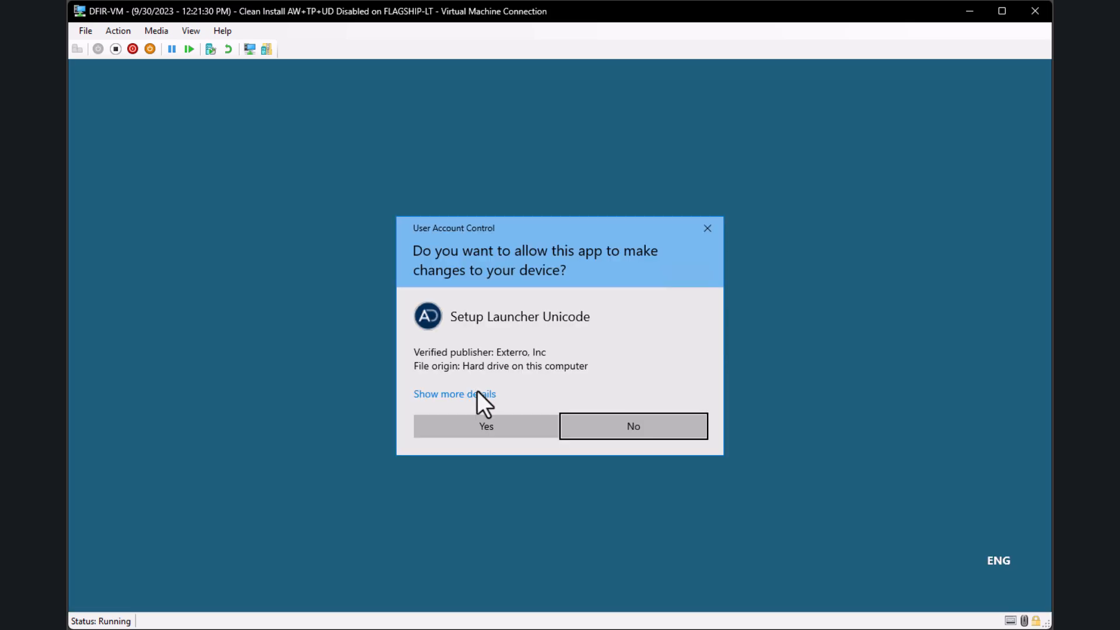
pyautogui.click(472, 429)
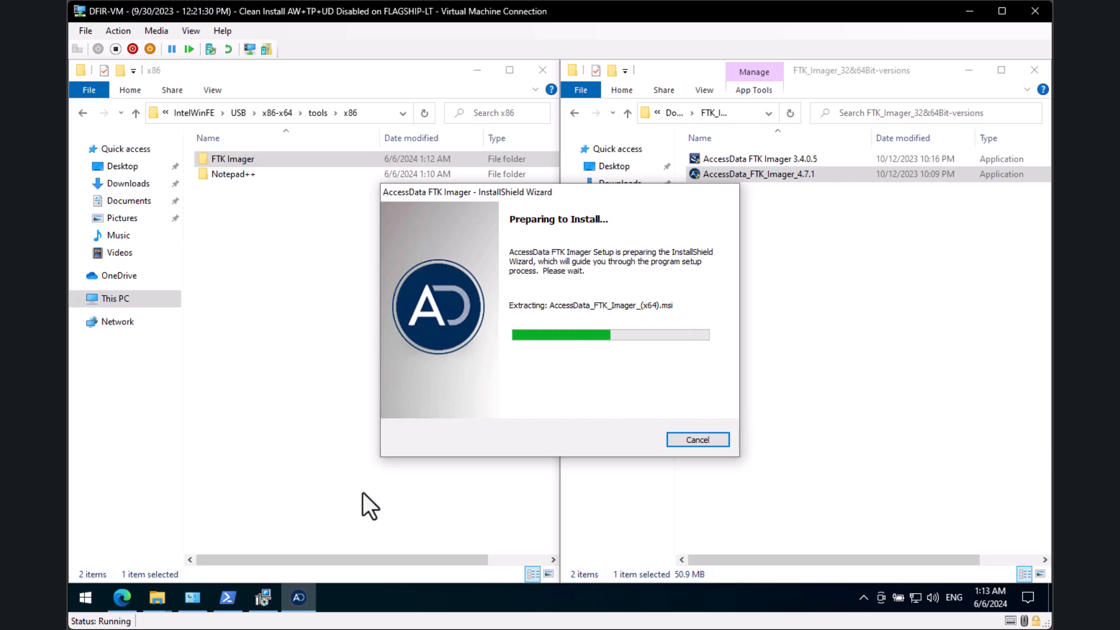
pyautogui.click(643, 442)
pyautogui.click(418, 390)
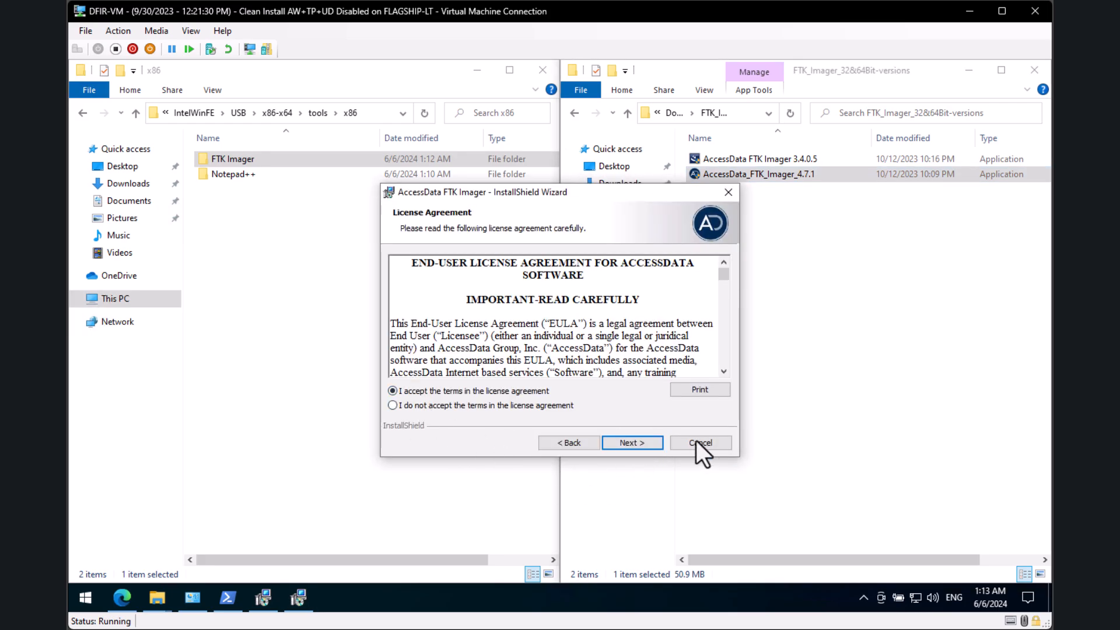
pyautogui.click(653, 442)
pyautogui.click(653, 443)
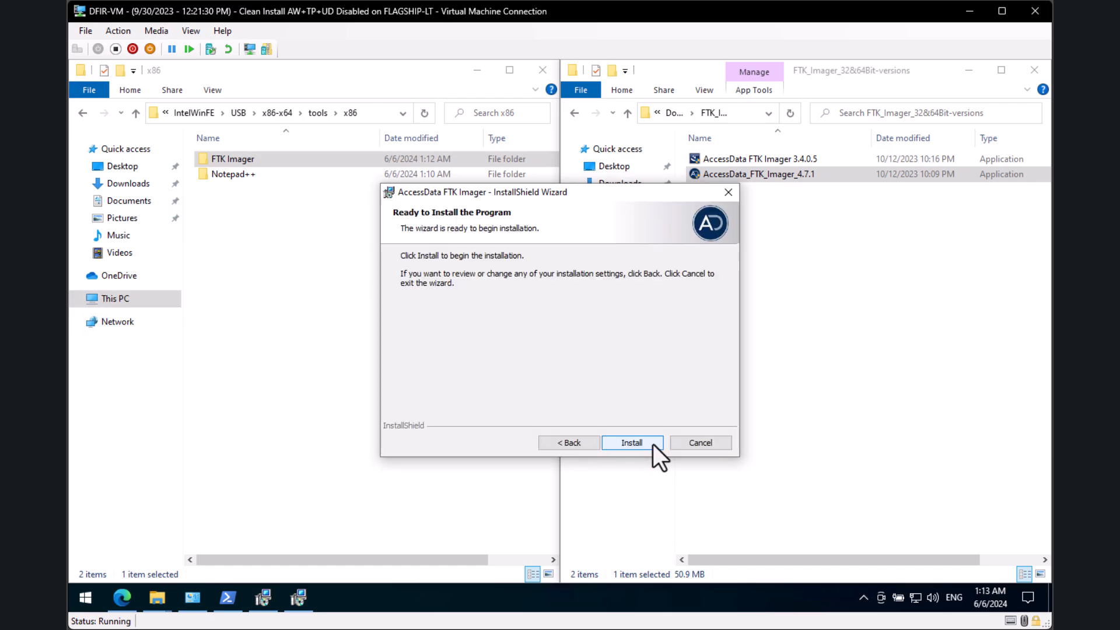
pyautogui.click(653, 443)
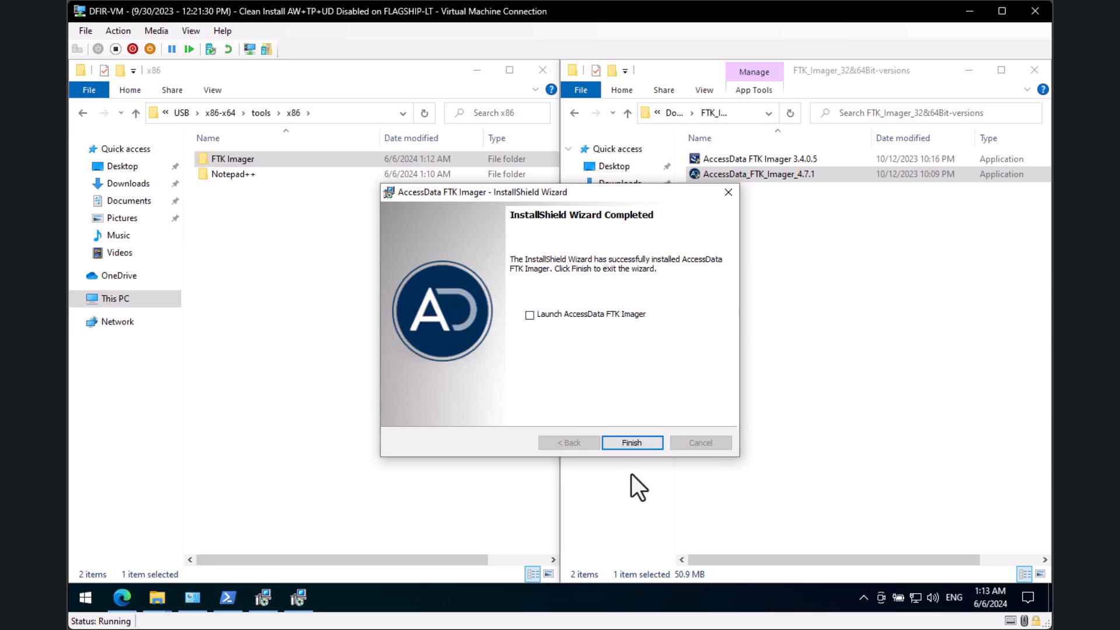
pyautogui.click(632, 443)
pyautogui.click(811, 356)
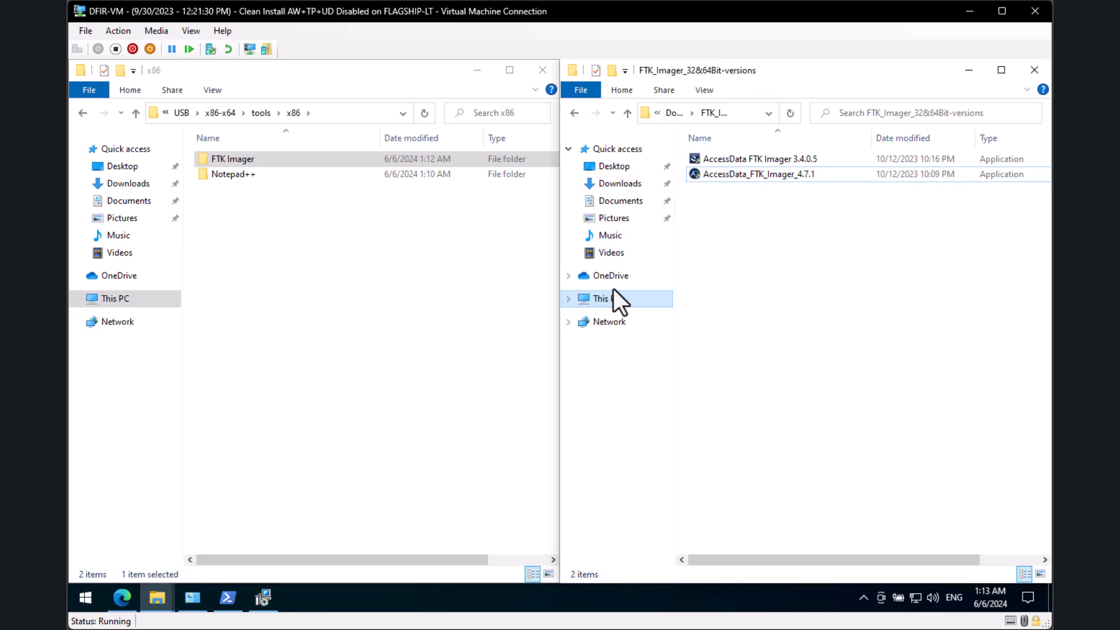
# Step: In the right window, browse C:\Program Files\AccessData to find the FTK Imager folder
pyautogui.click(658, 302)
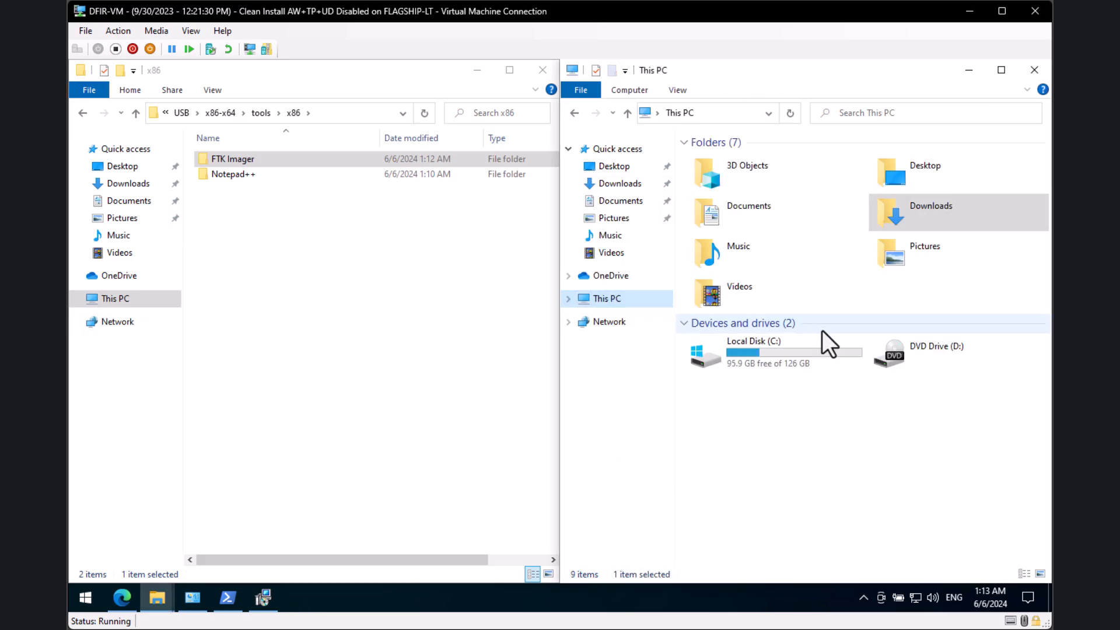
pyautogui.doubleClick(787, 353)
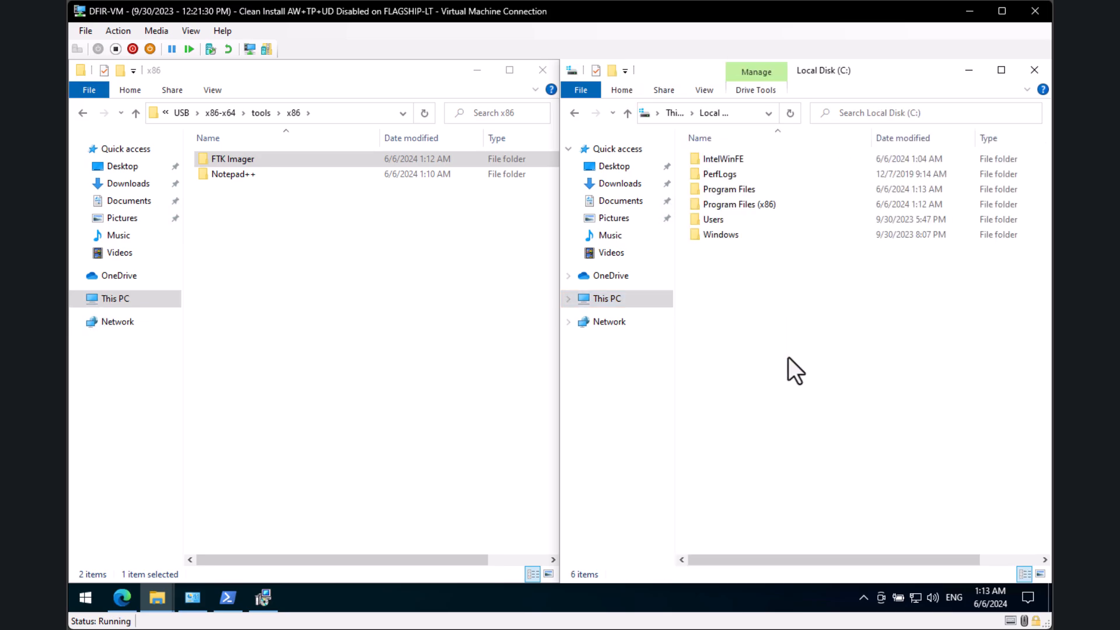
pyautogui.doubleClick(746, 190)
pyautogui.doubleClick(752, 177)
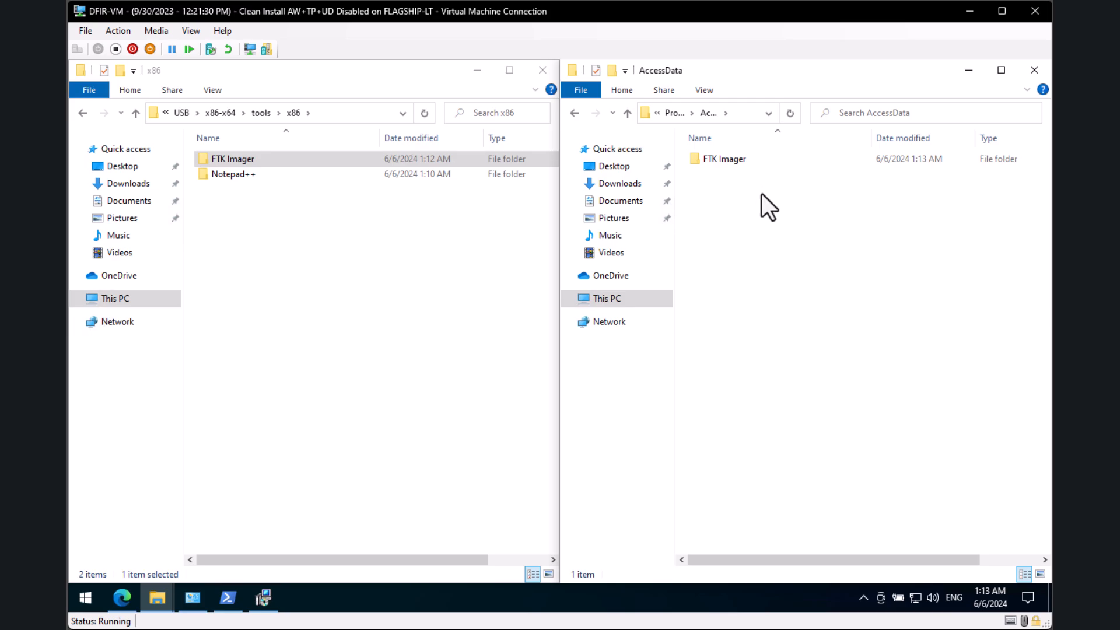
pyautogui.doubleClick(753, 157)
pyautogui.scroll(-6, 823, 373)
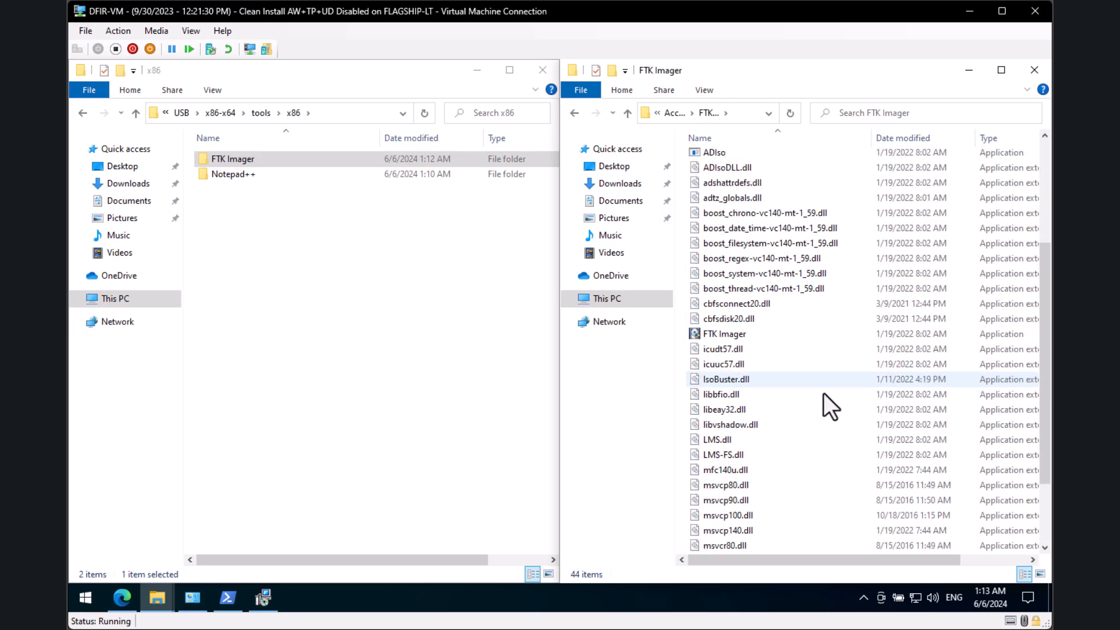
pyautogui.scroll(6, 816, 443)
pyautogui.hotkey('alt', 'Left')
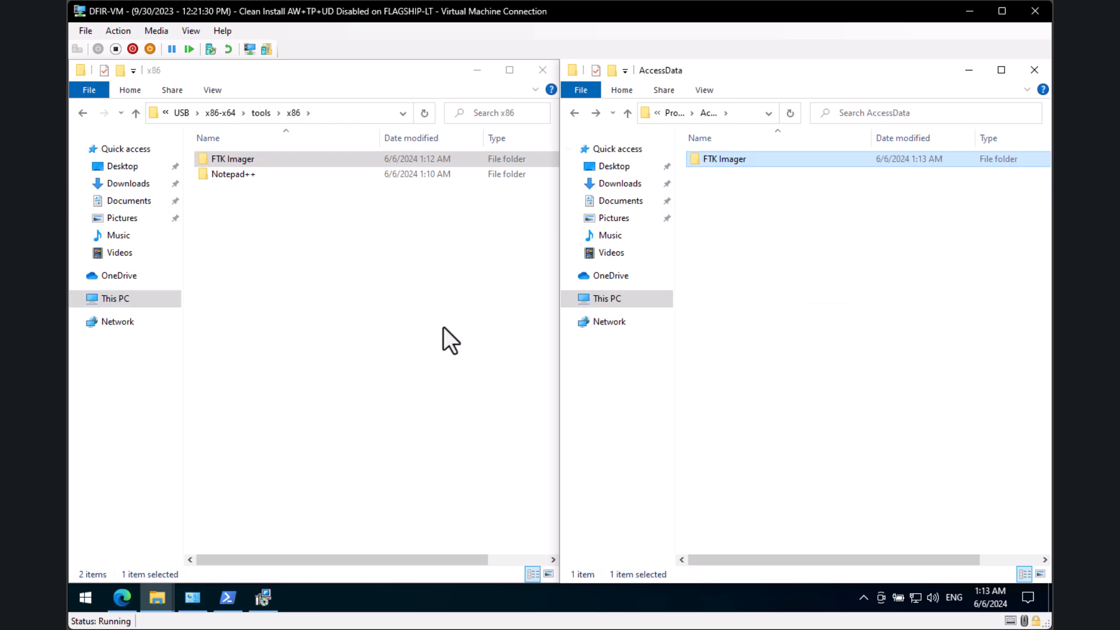
# Step: Navigate the left window to C:\IntelWinFE\USB\x86-x64\tools\x64
pyautogui.click(331, 282)
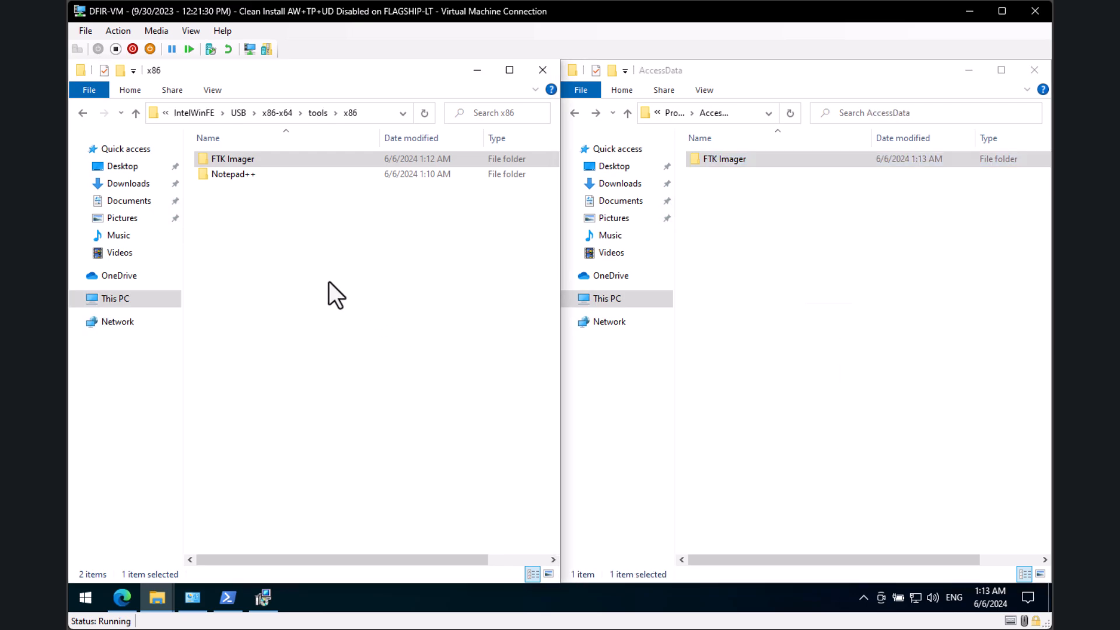
pyautogui.click(320, 114)
pyautogui.click(360, 111)
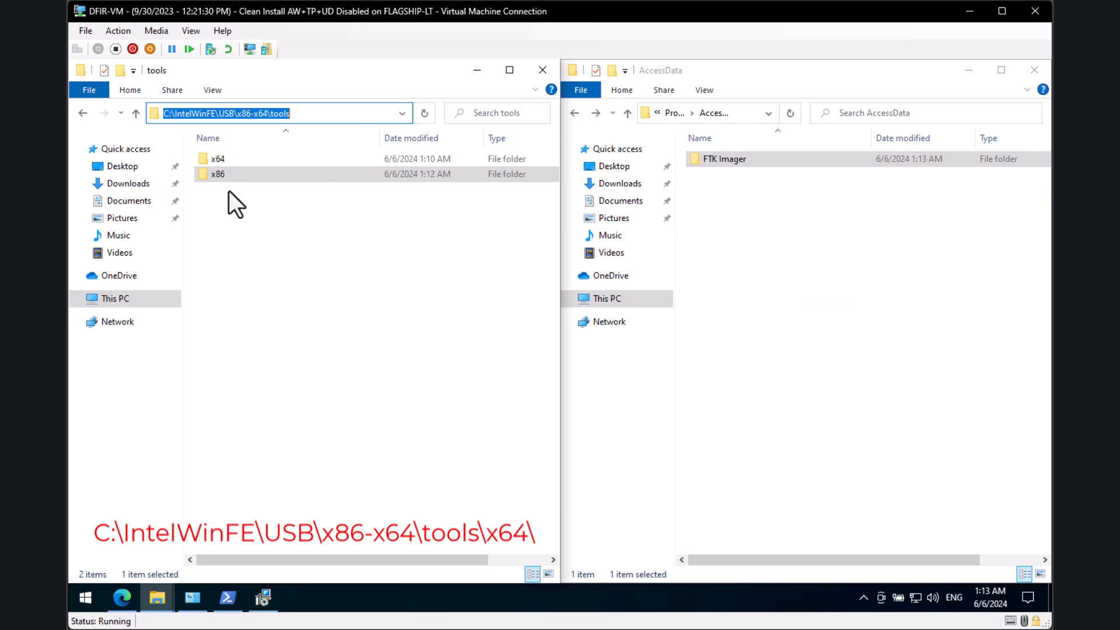
pyautogui.doubleClick(228, 159)
pyautogui.click(369, 119)
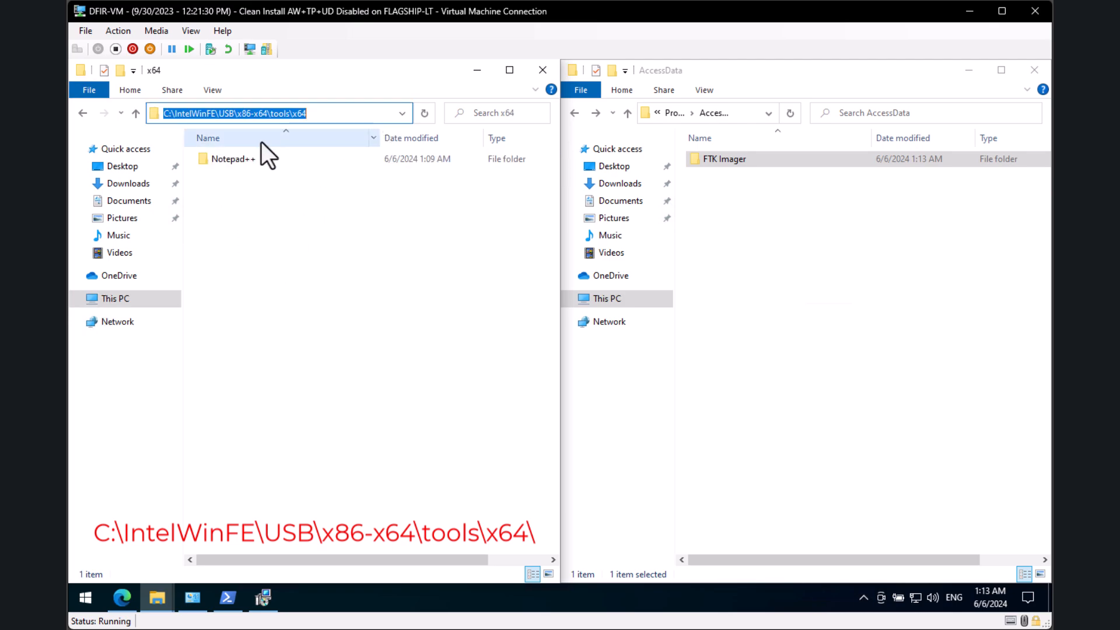
pyautogui.click(446, 375)
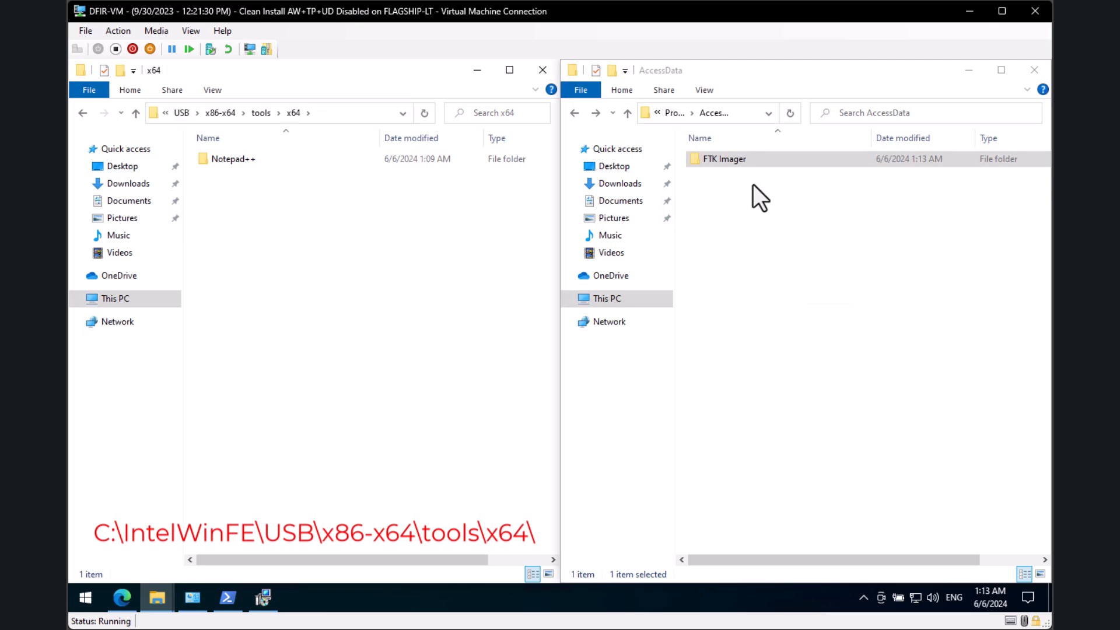
# Step: Paste the FTK Imager folder from AccessData into the x64 tools folder
pyautogui.click(745, 163)
pyautogui.click(362, 331)
pyautogui.hotkey('ctrl', 'v')
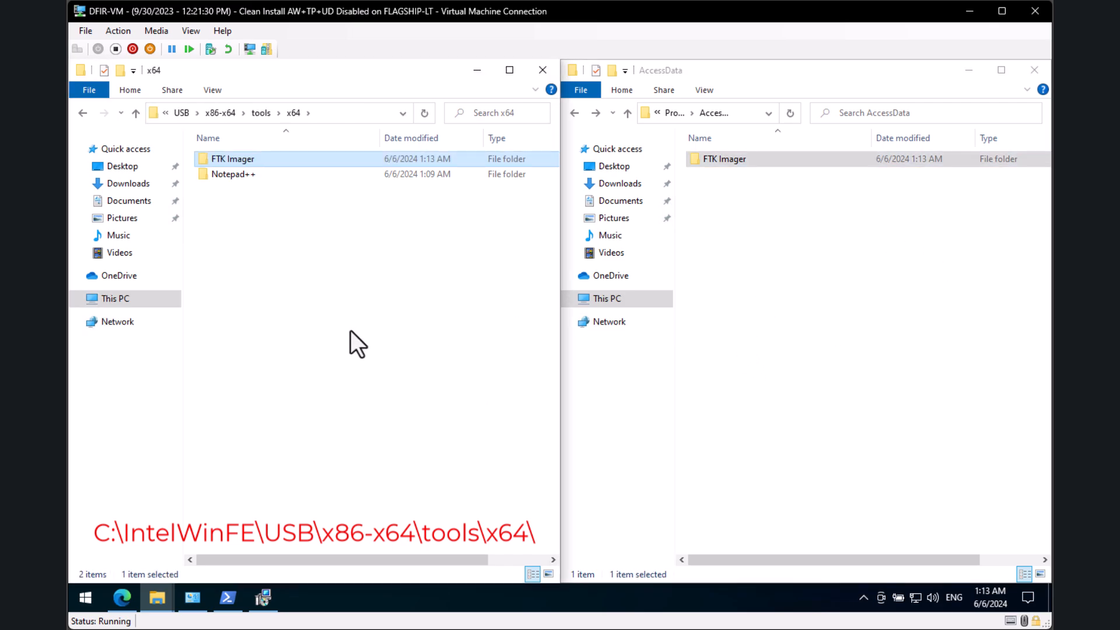
pyautogui.click(350, 332)
pyautogui.click(869, 367)
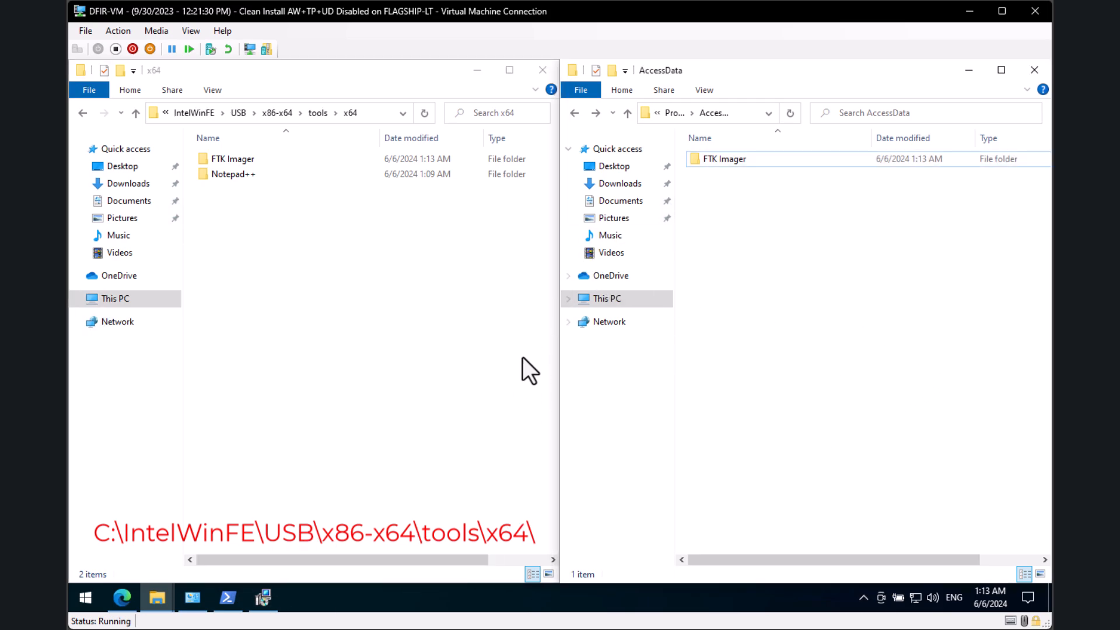
# Step: Close the Welcome window of the Windows ADK WinPE Add-ons installer
pyautogui.click(264, 598)
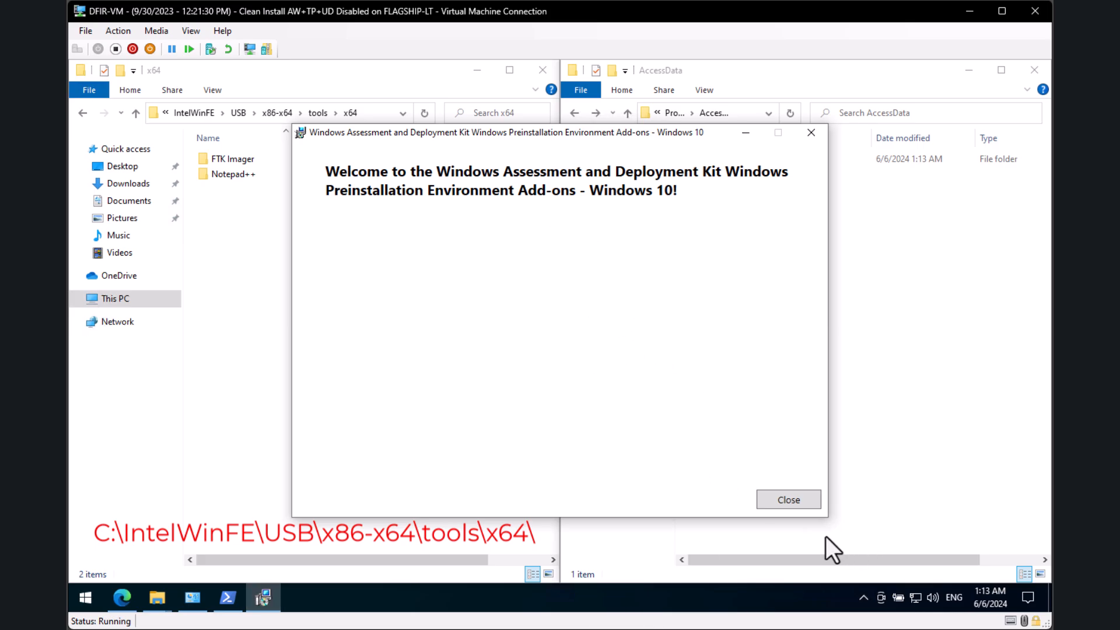
pyautogui.click(792, 499)
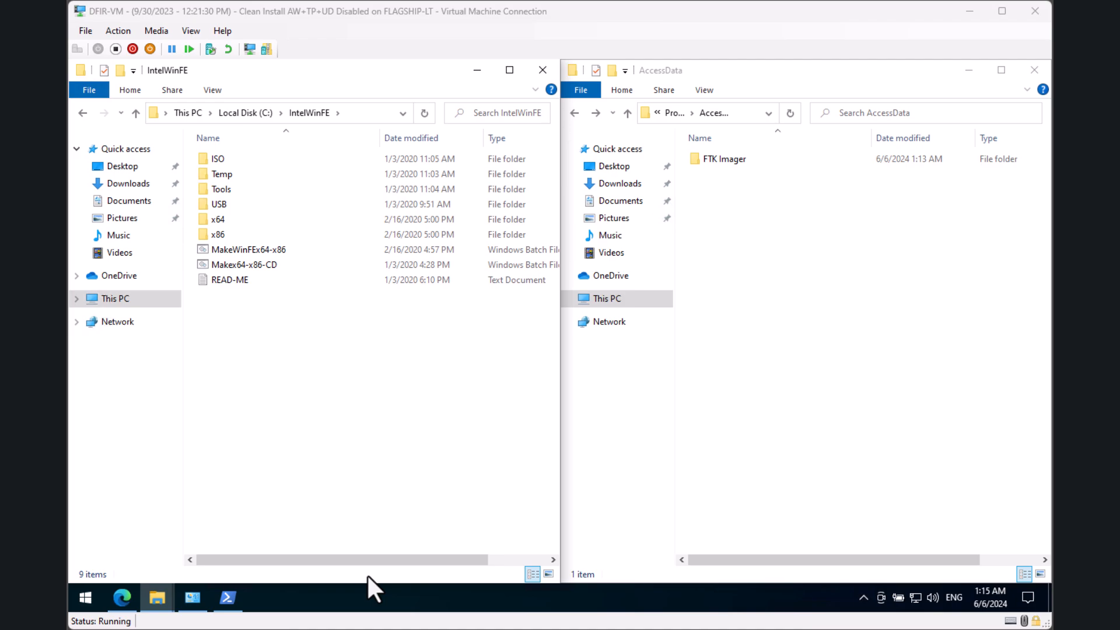
# Step: Open Downloads\npp.8.6.7.portable.x64 and select the notepad++ application
pyautogui.click(412, 442)
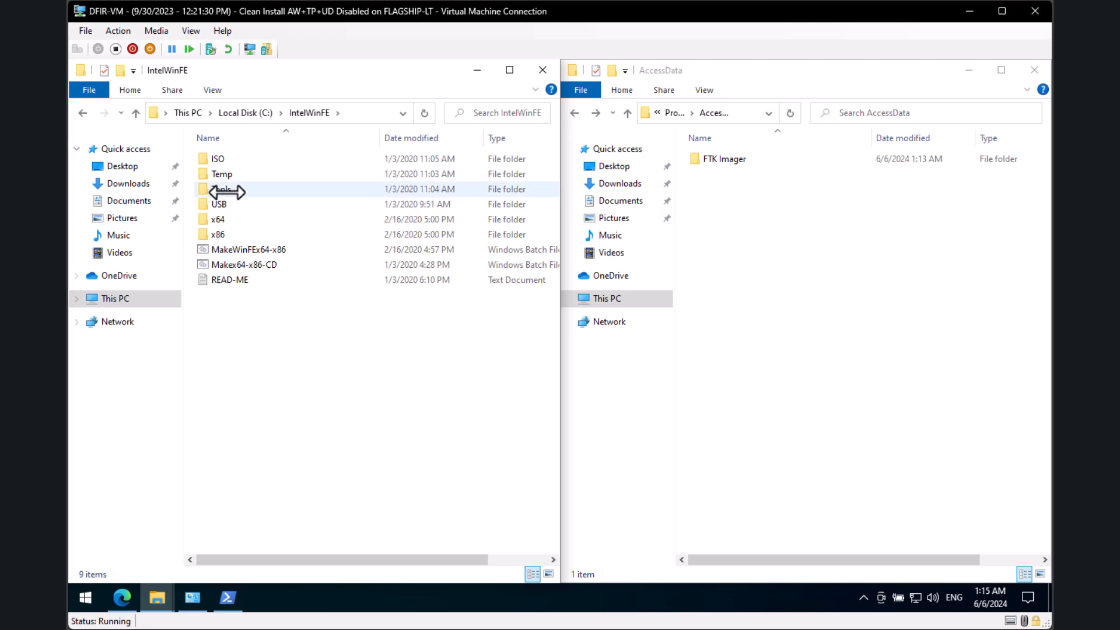
pyautogui.click(273, 250)
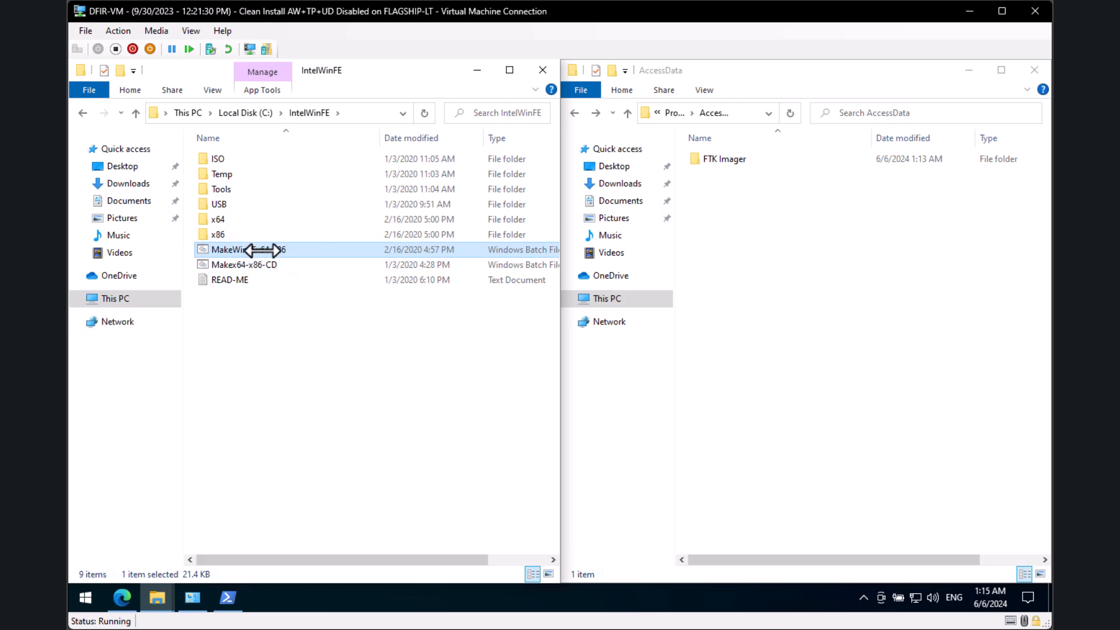
pyautogui.click(759, 196)
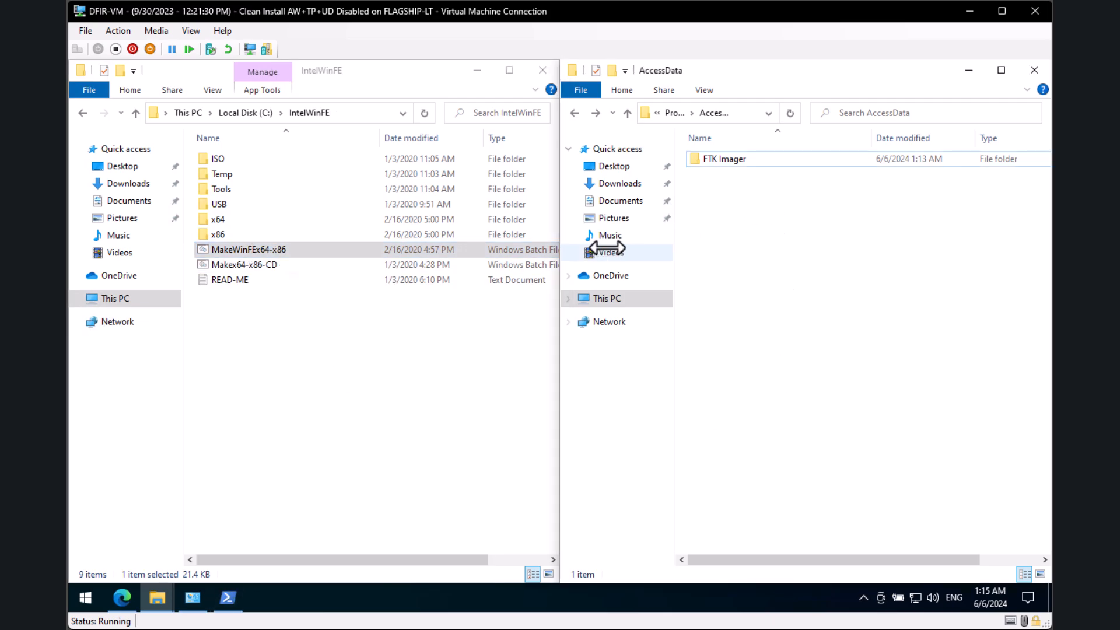
pyautogui.click(619, 183)
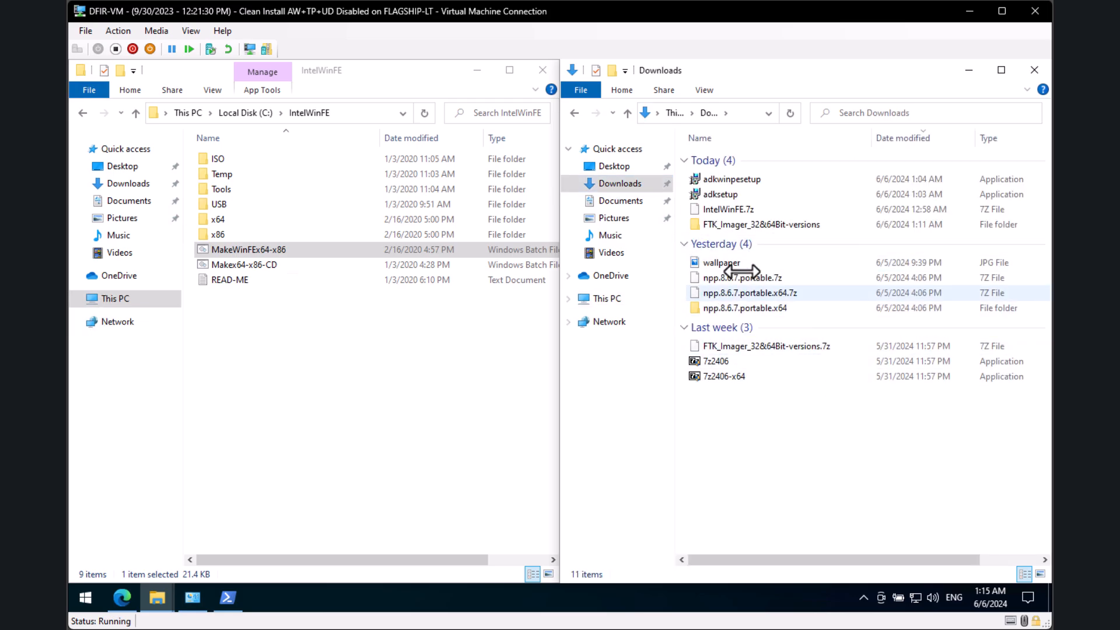
pyautogui.doubleClick(732, 308)
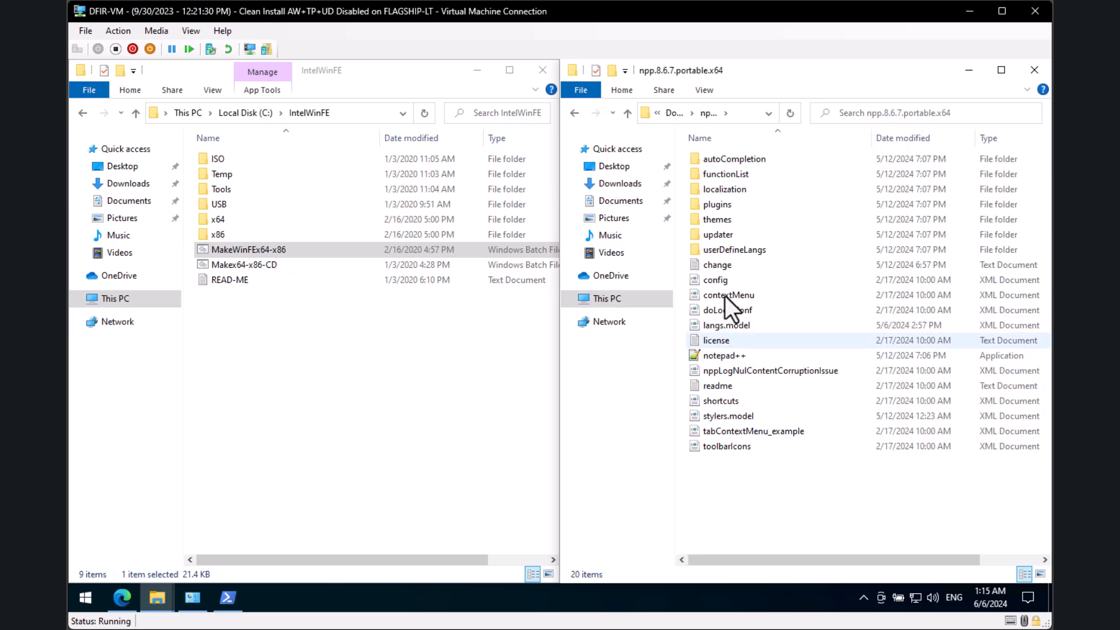
pyautogui.click(715, 353)
# Step: Launch portable Notepad++ and open C:\IntelWinFE\MakeWinFEx64-x86.bat through File > Open
pyautogui.press('Return')
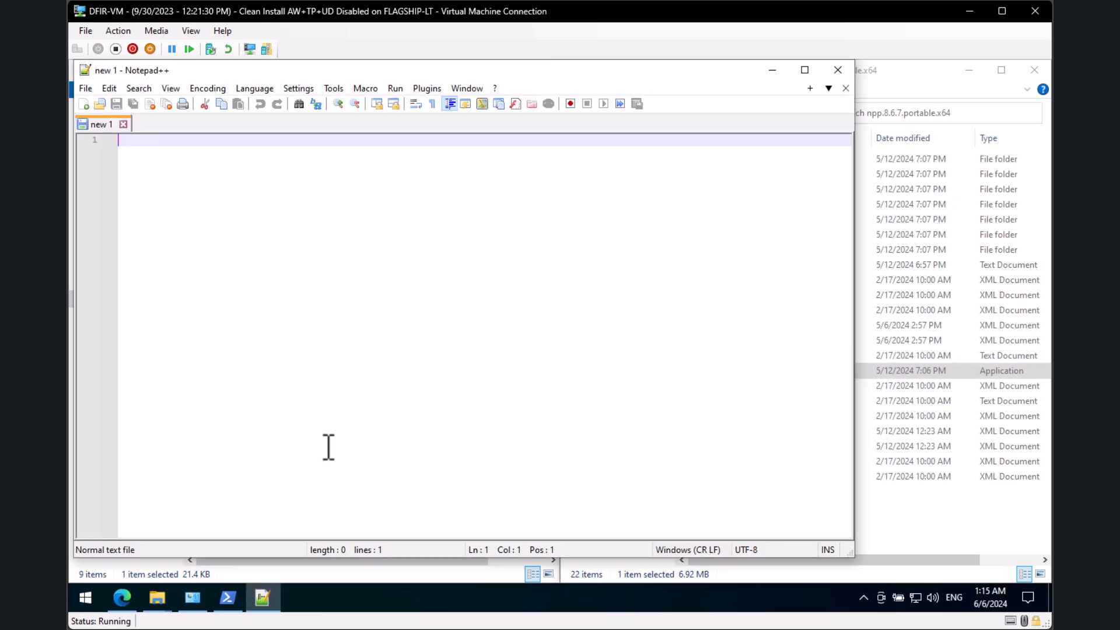
pyautogui.click(88, 88)
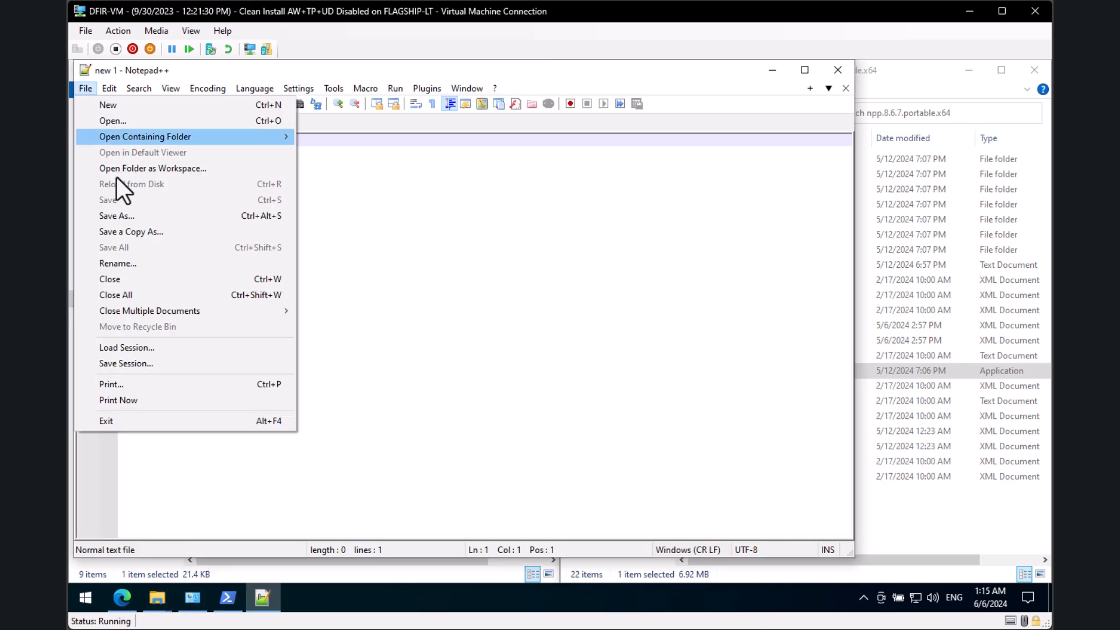
pyautogui.click(121, 121)
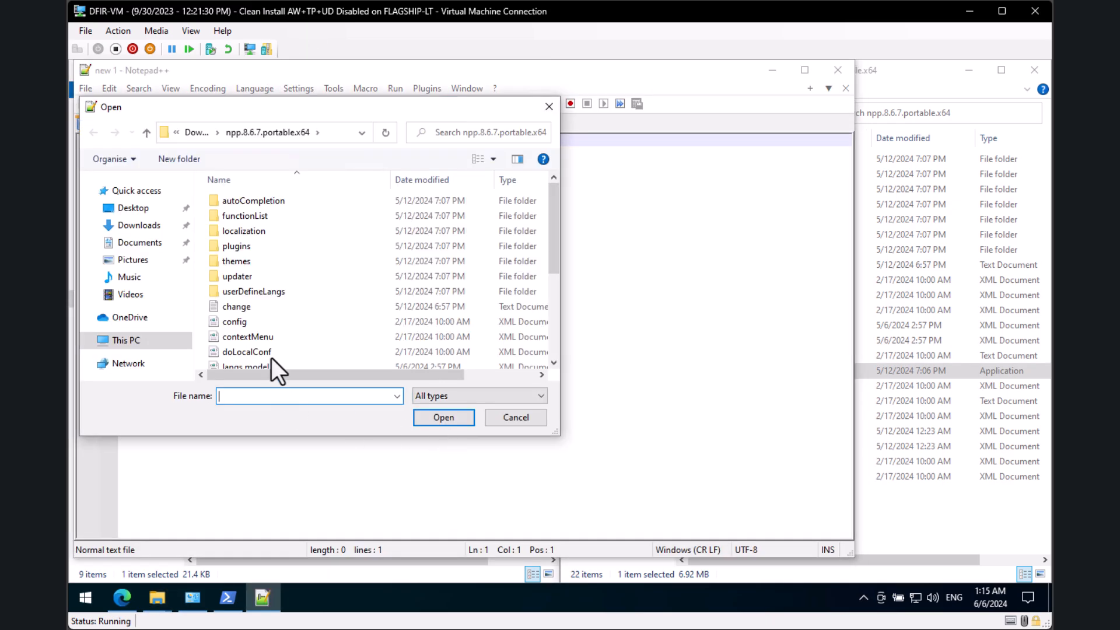
pyautogui.click(133, 341)
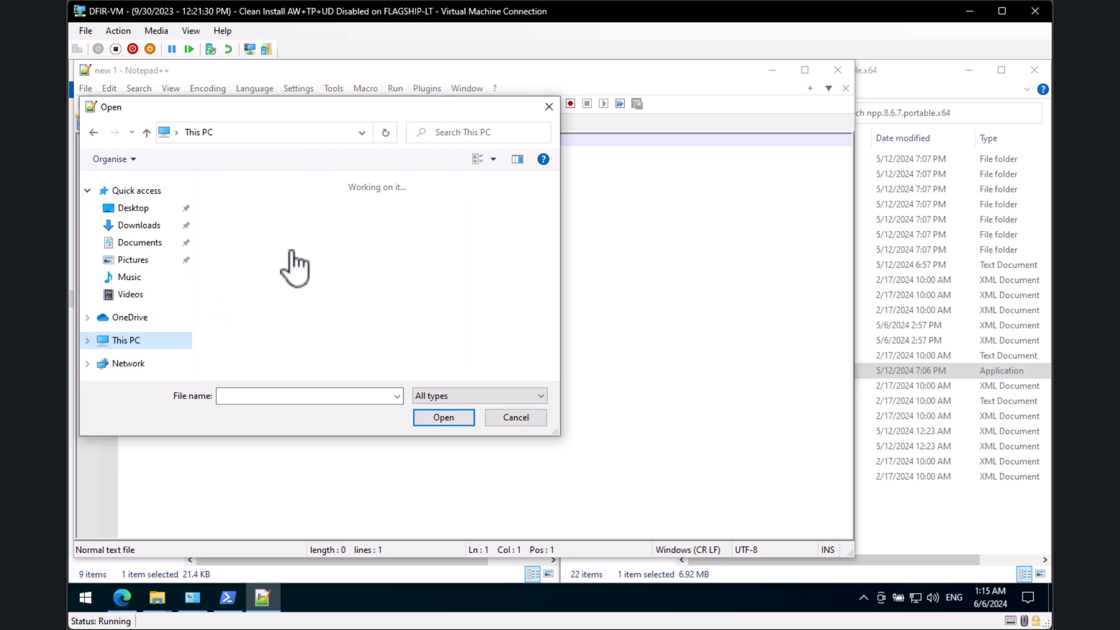
pyautogui.scroll(-5, 274, 326)
pyautogui.doubleClick(283, 324)
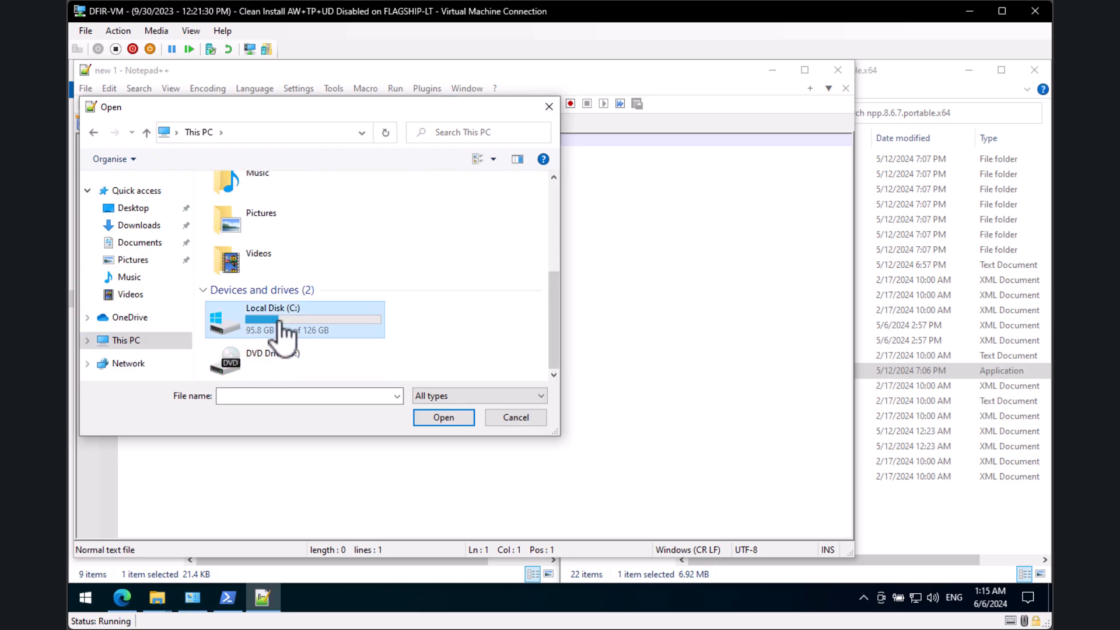
pyautogui.doubleClick(286, 201)
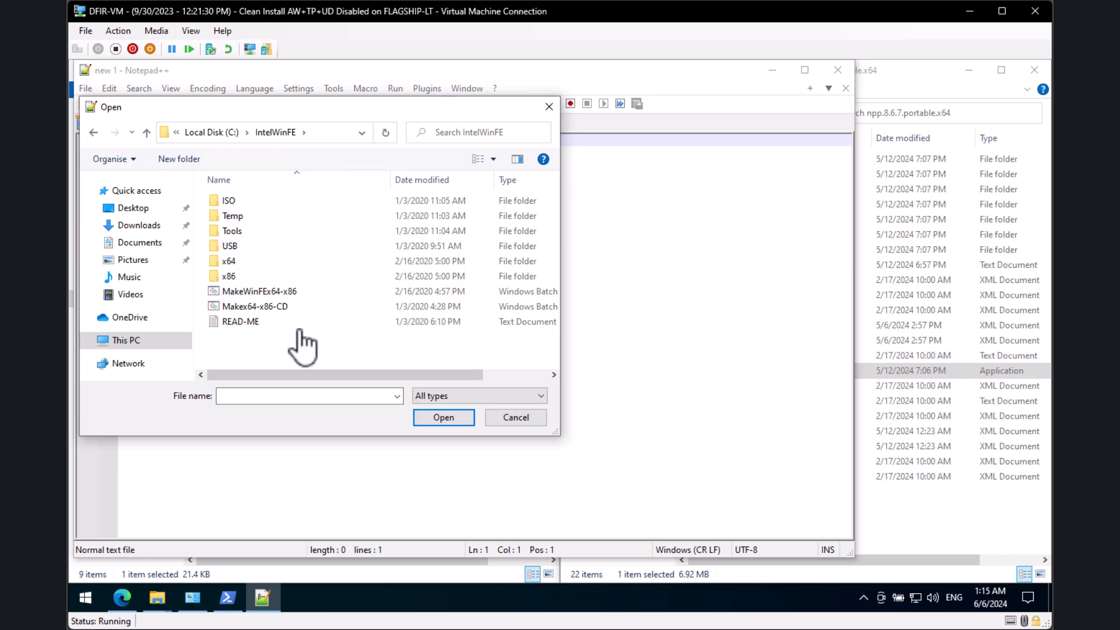
pyautogui.click(323, 293)
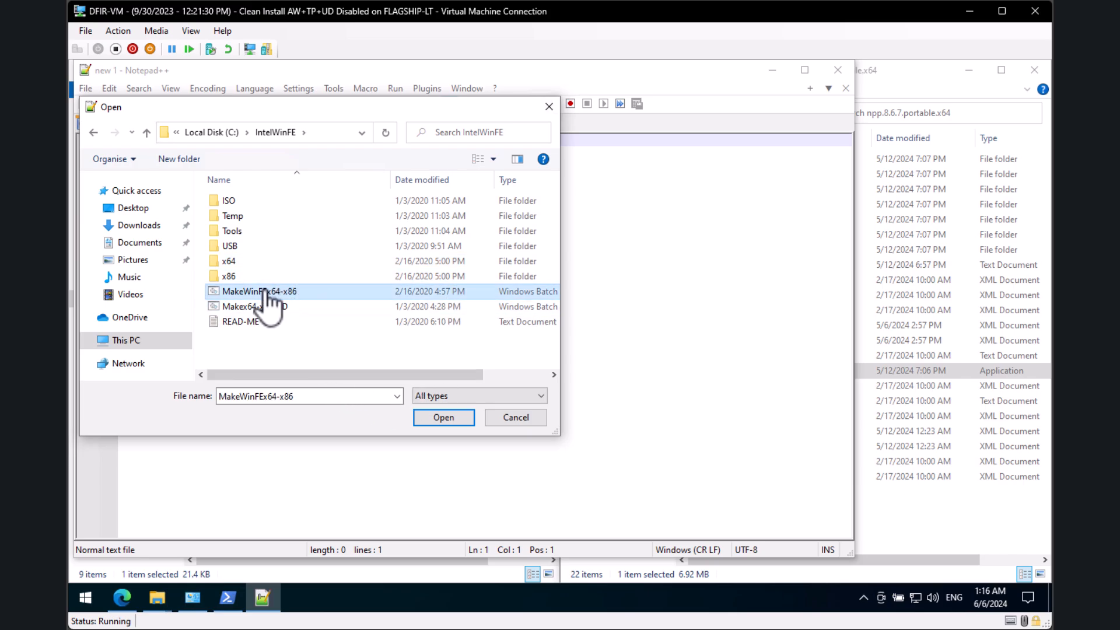
pyautogui.click(443, 417)
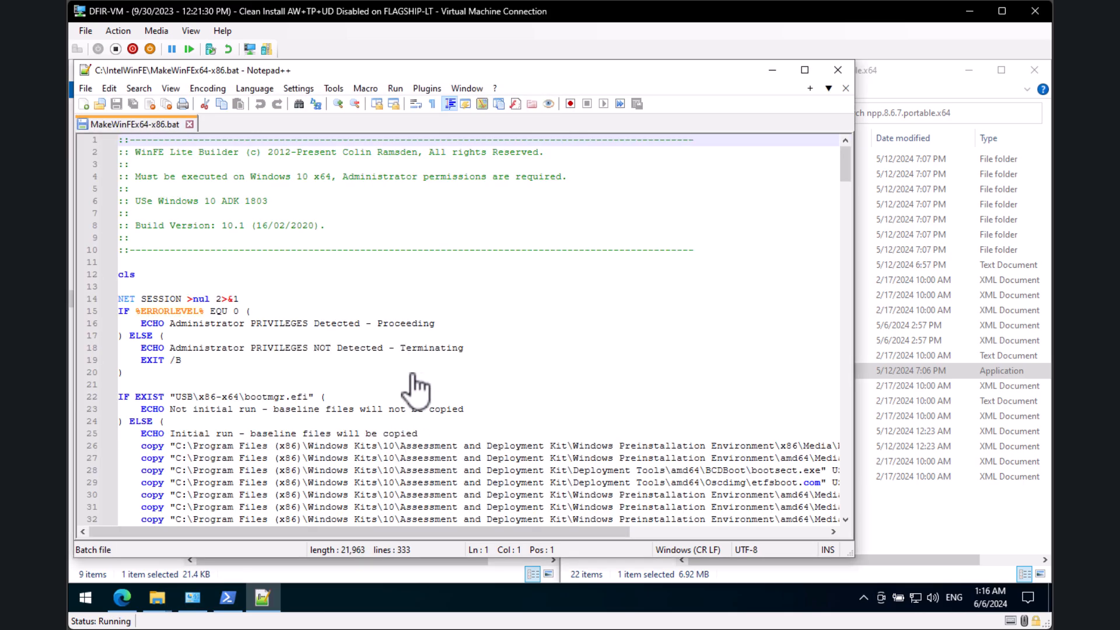
# Step: Scroll to line 226 and place the caret after the last x86 Add-Package command
pyautogui.click(506, 410)
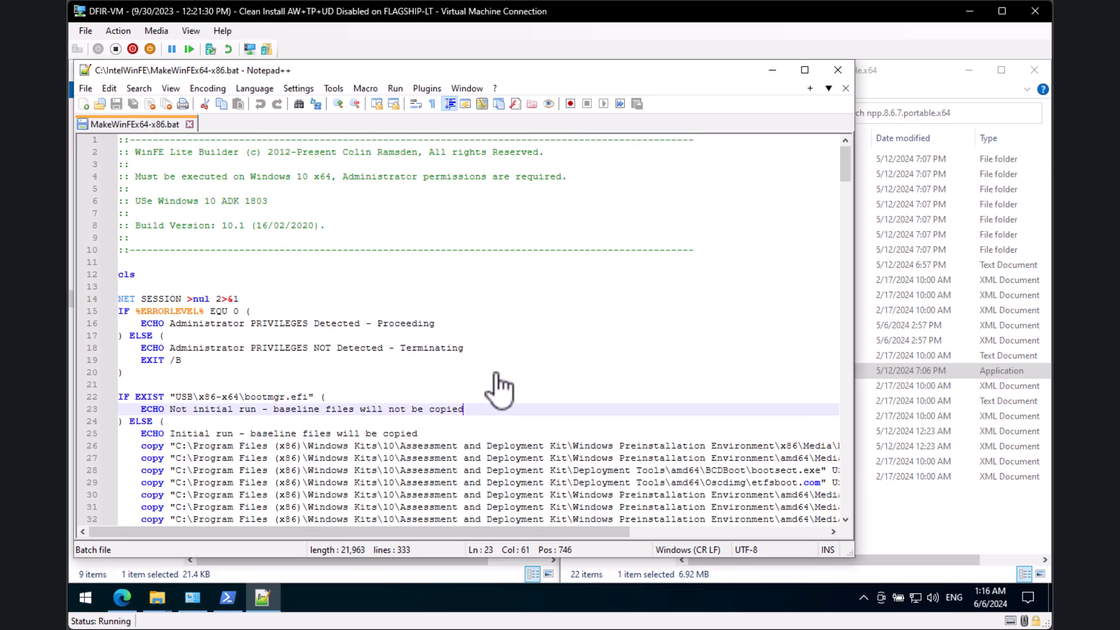
pyautogui.scroll(-11, 560, 280)
pyautogui.scroll(-20, 541, 333)
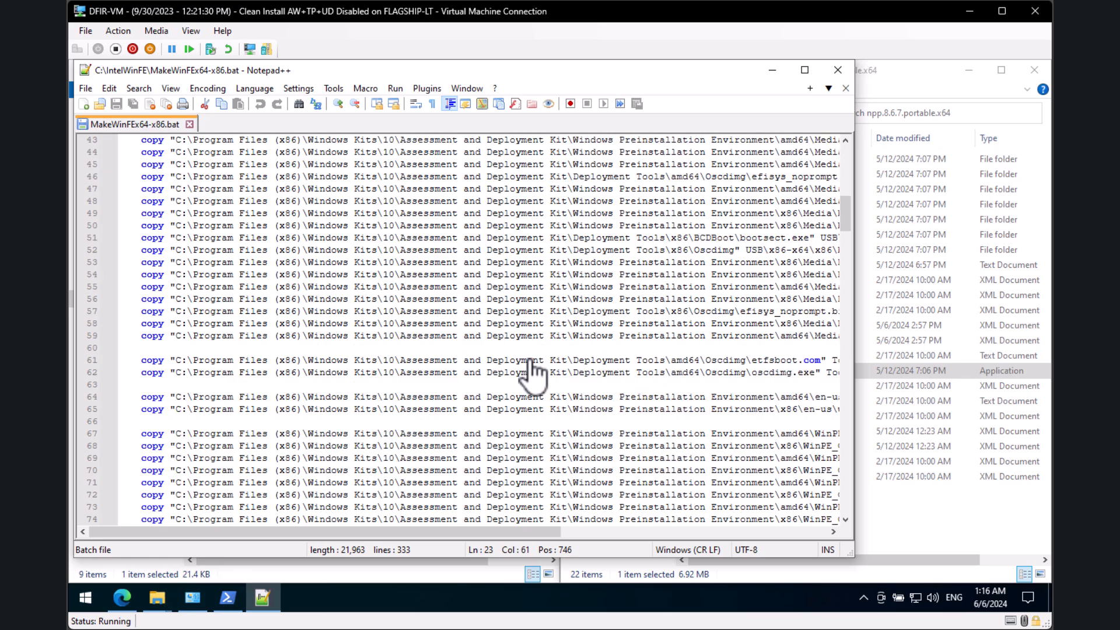
pyautogui.scroll(-20, 477, 349)
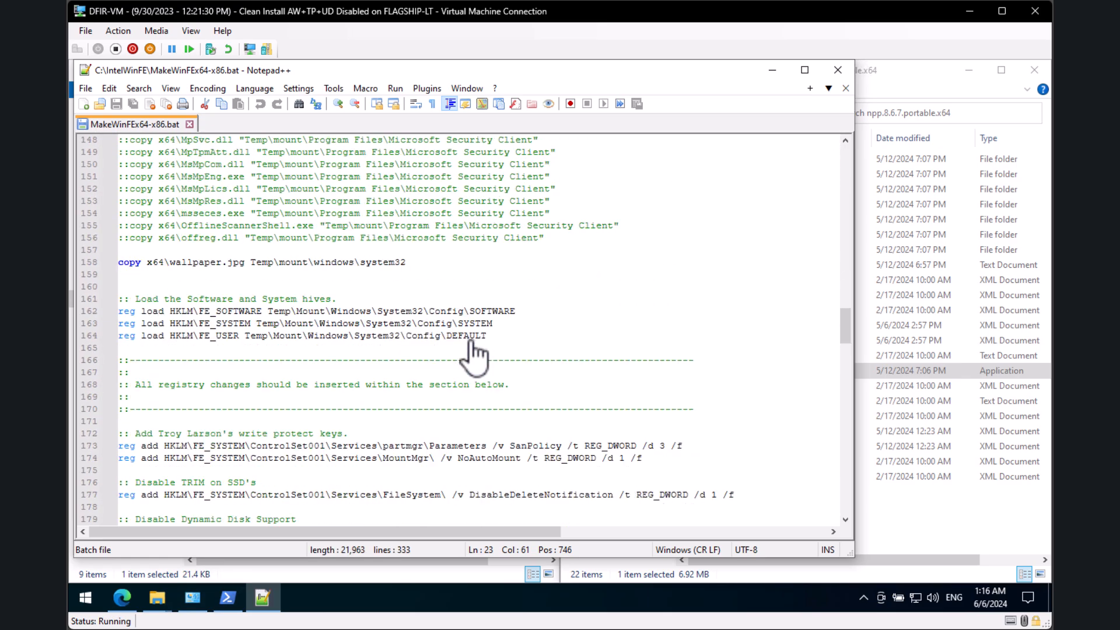
pyautogui.scroll(-10, 465, 406)
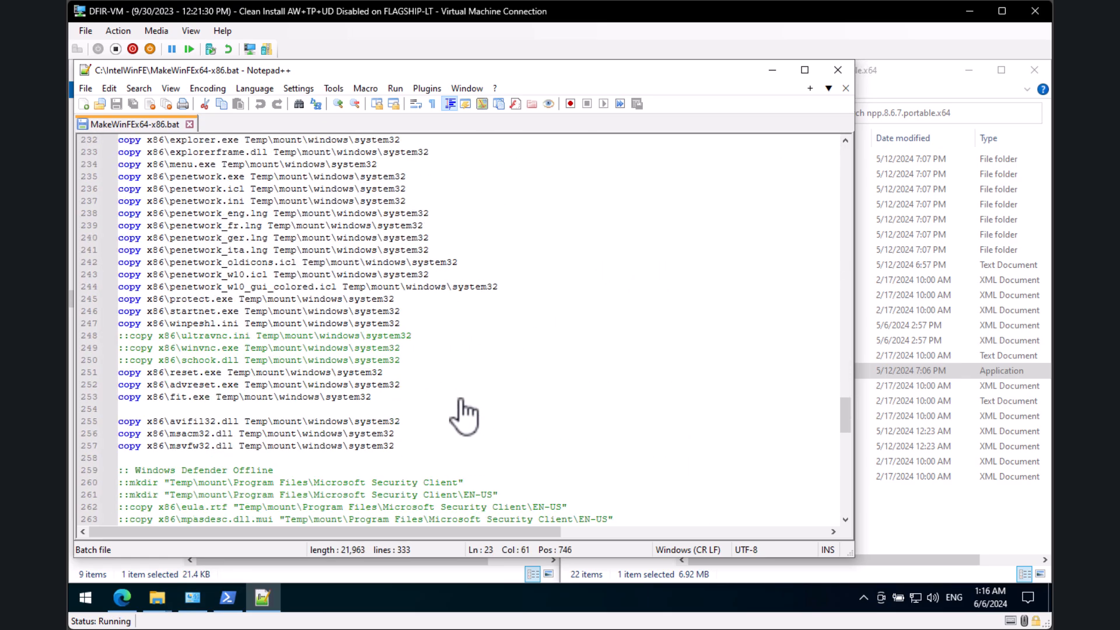
pyautogui.scroll(-7, 465, 412)
pyautogui.scroll(7, 462, 419)
pyautogui.scroll(10, 461, 421)
pyautogui.scroll(-2, 456, 428)
pyautogui.scroll(2, 455, 431)
pyautogui.scroll(2, 454, 420)
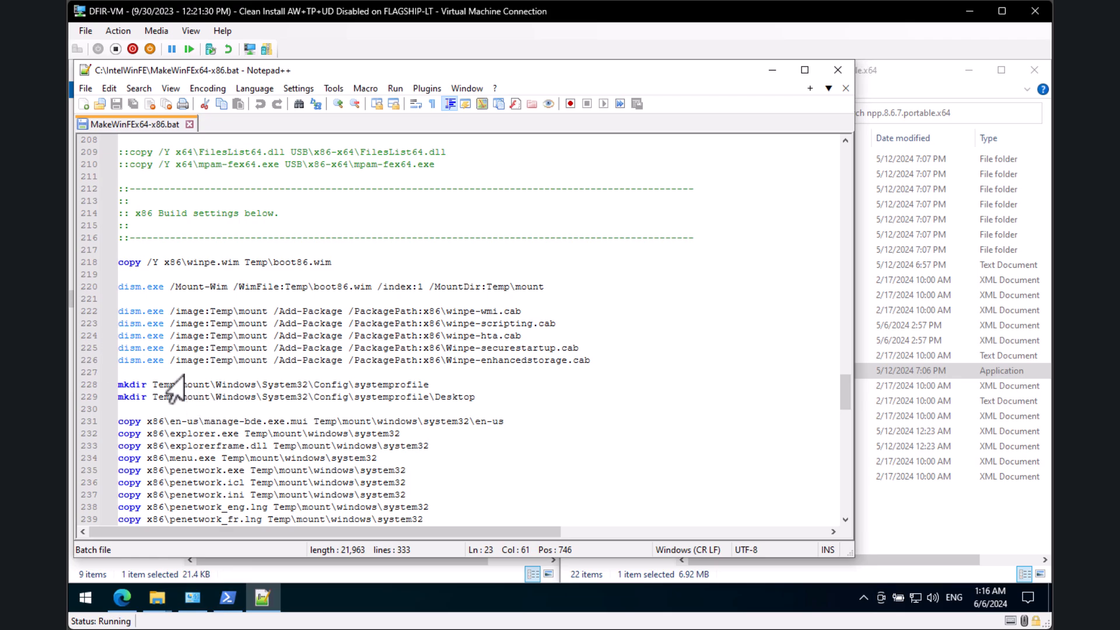
pyautogui.moveTo(182, 359); pyautogui.dragTo(175, 373)
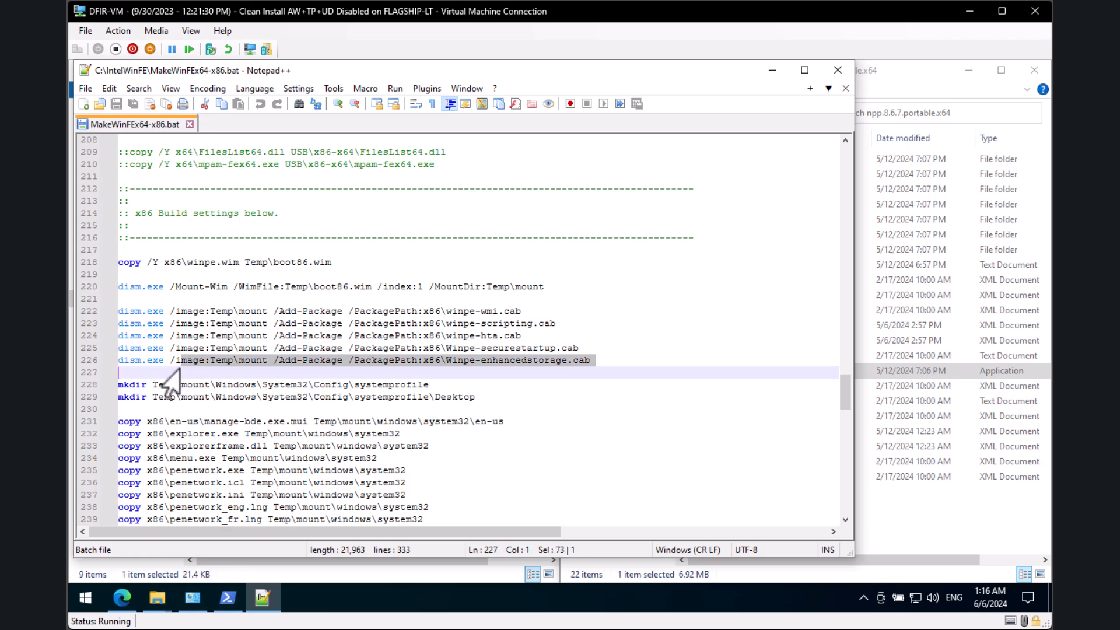
pyautogui.click(619, 363)
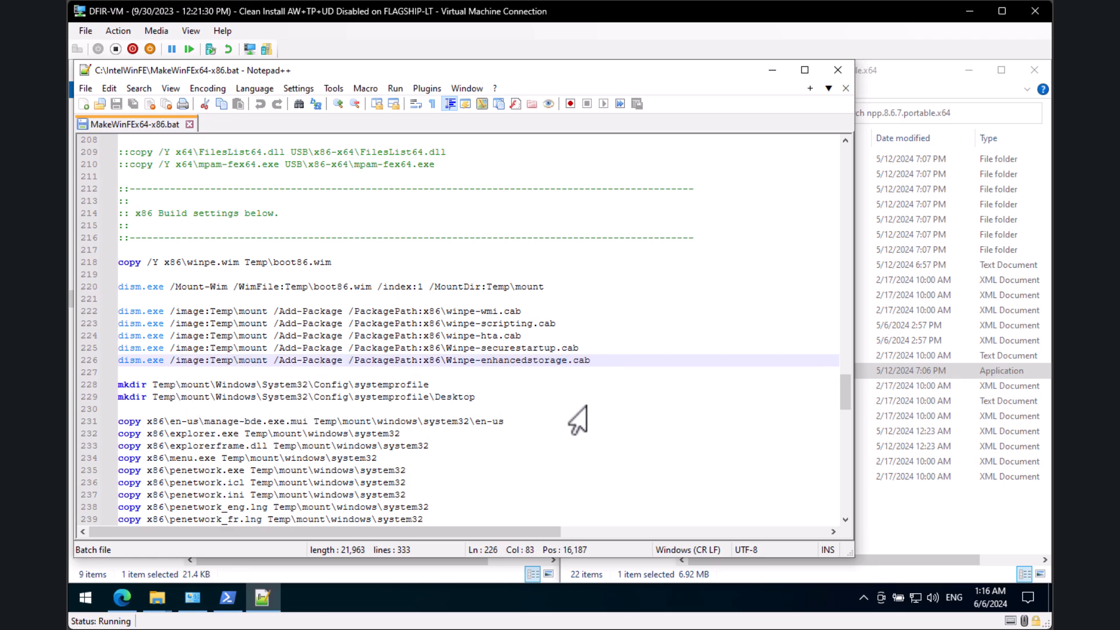
pyautogui.press('Return')
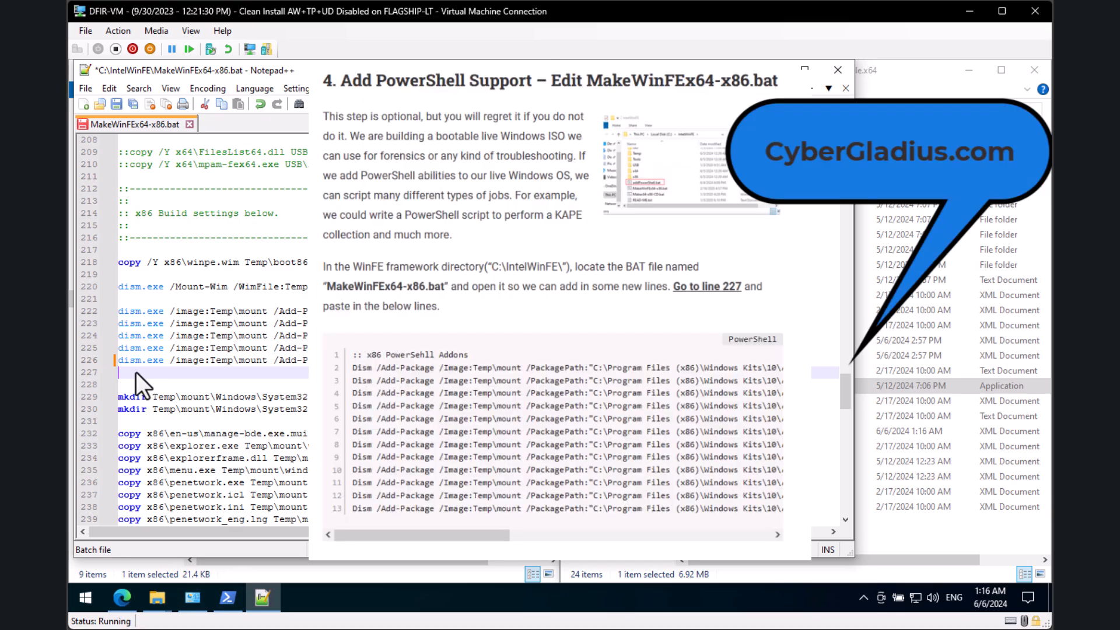
pyautogui.hotkey('ctrl', 'v')
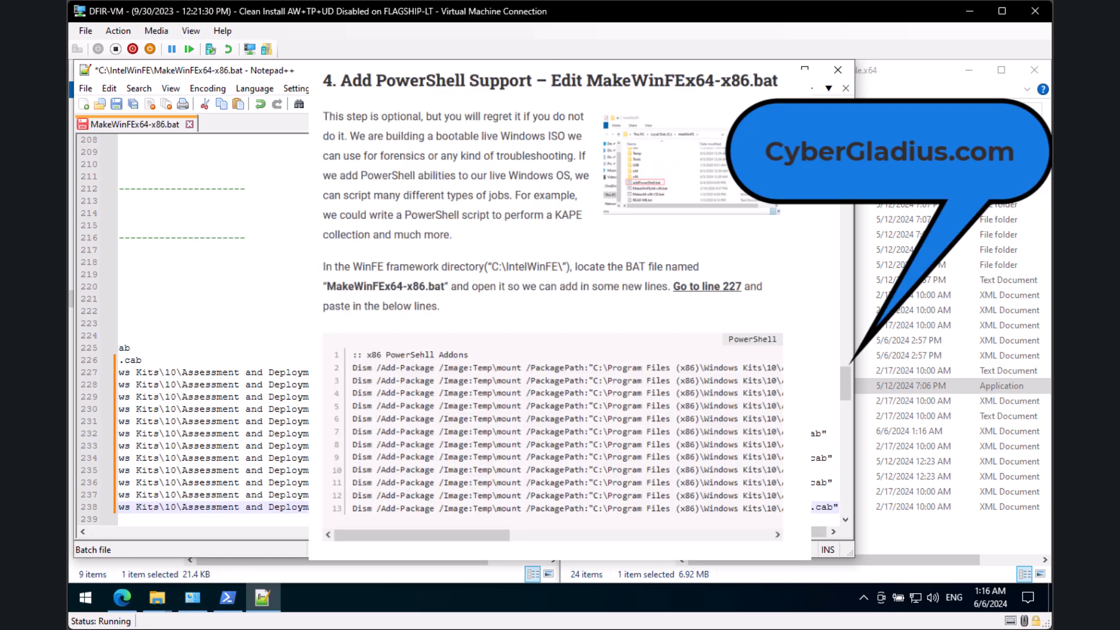
pyautogui.moveTo(817, 531); pyautogui.dragTo(99, 528)
pyautogui.scroll(-8, 280, 425)
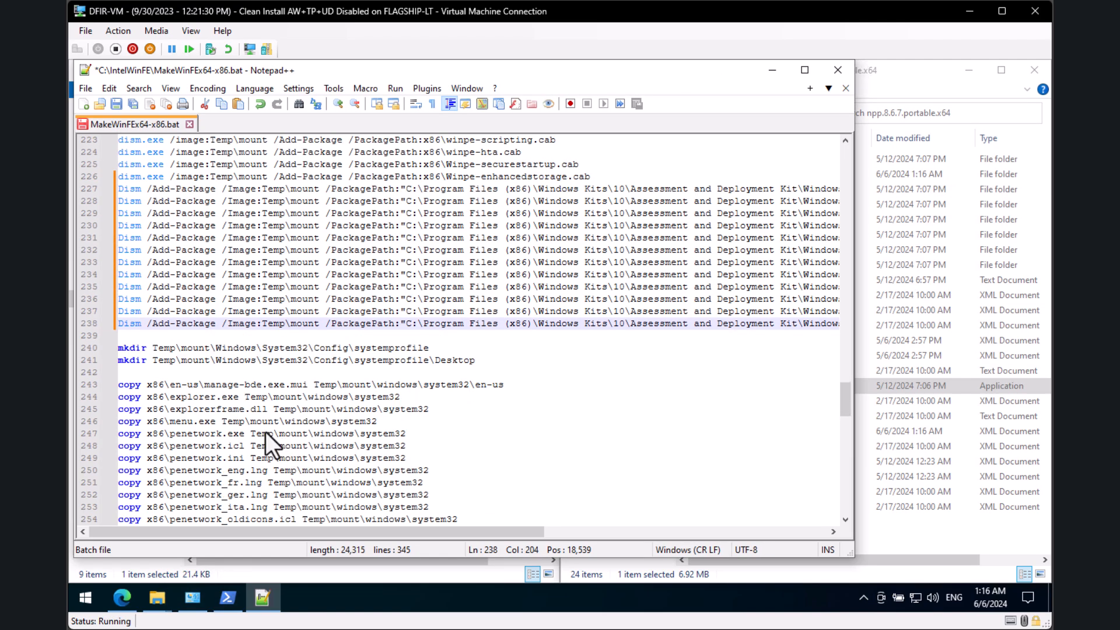
# Step: Scroll down and highlight the commented-out Windows Defender Offline block to review it
pyautogui.scroll(-2, 265, 433)
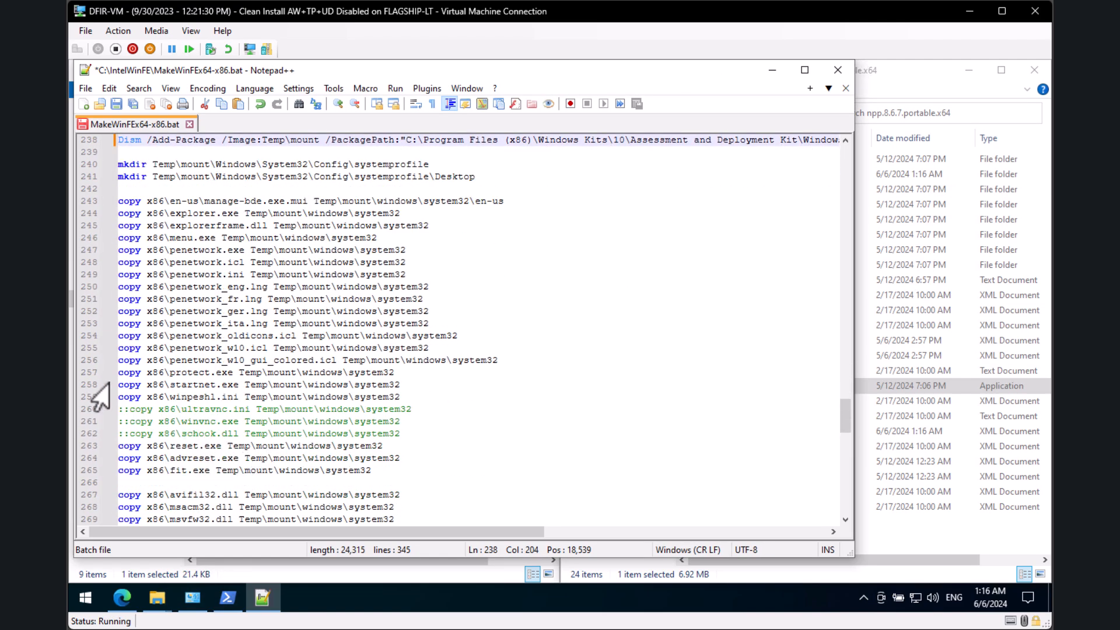
pyautogui.scroll(-2, 106, 439)
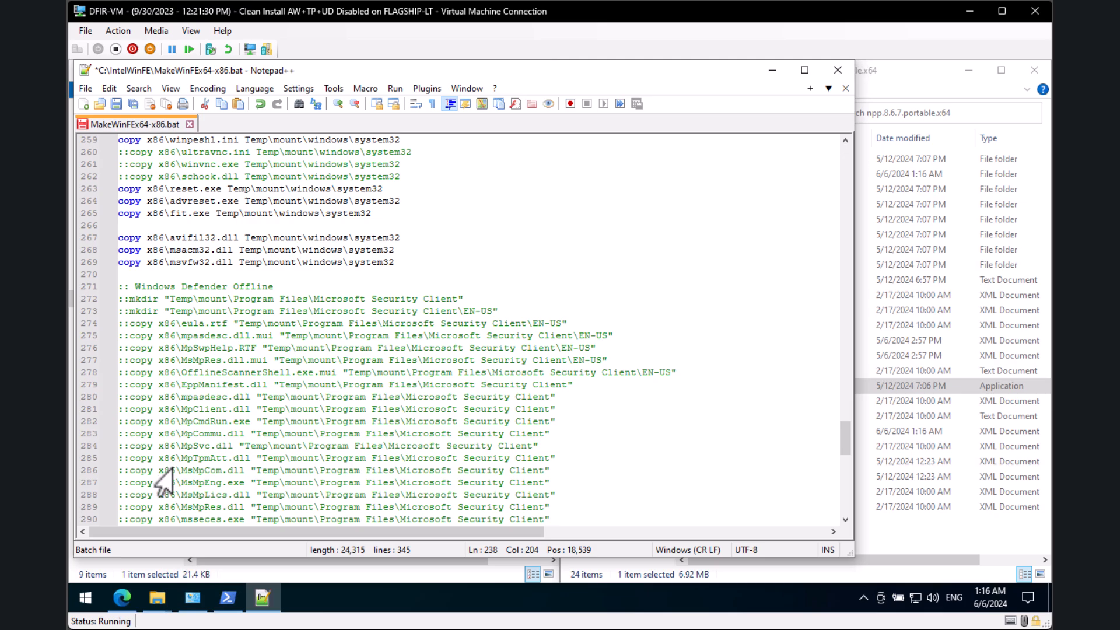
pyautogui.scroll(-2, 178, 359)
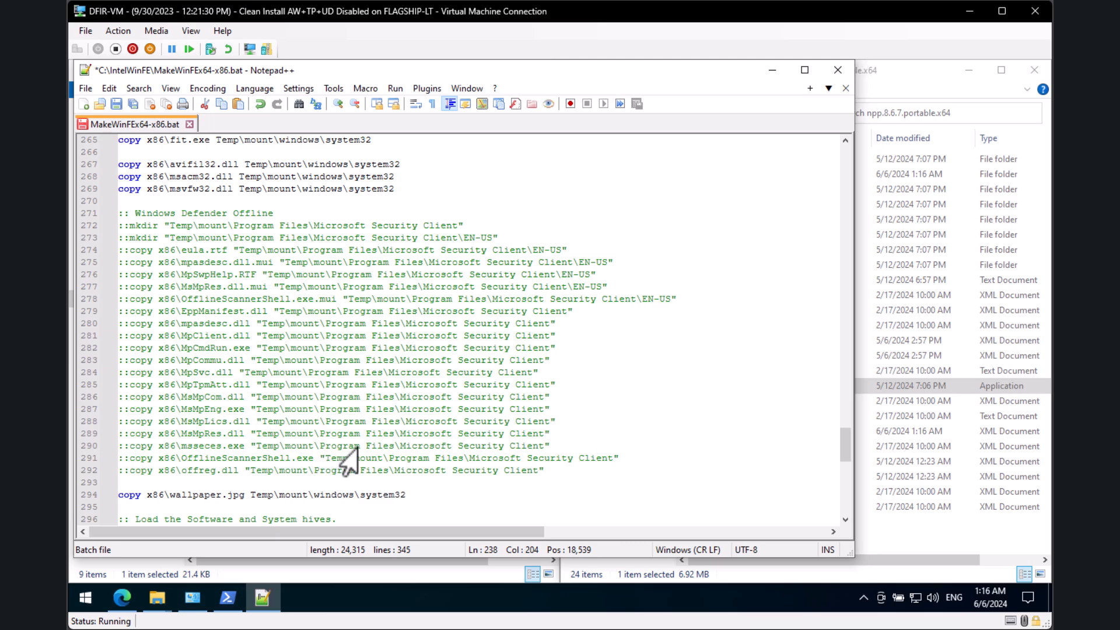
pyautogui.moveTo(542, 470); pyautogui.dragTo(119, 213)
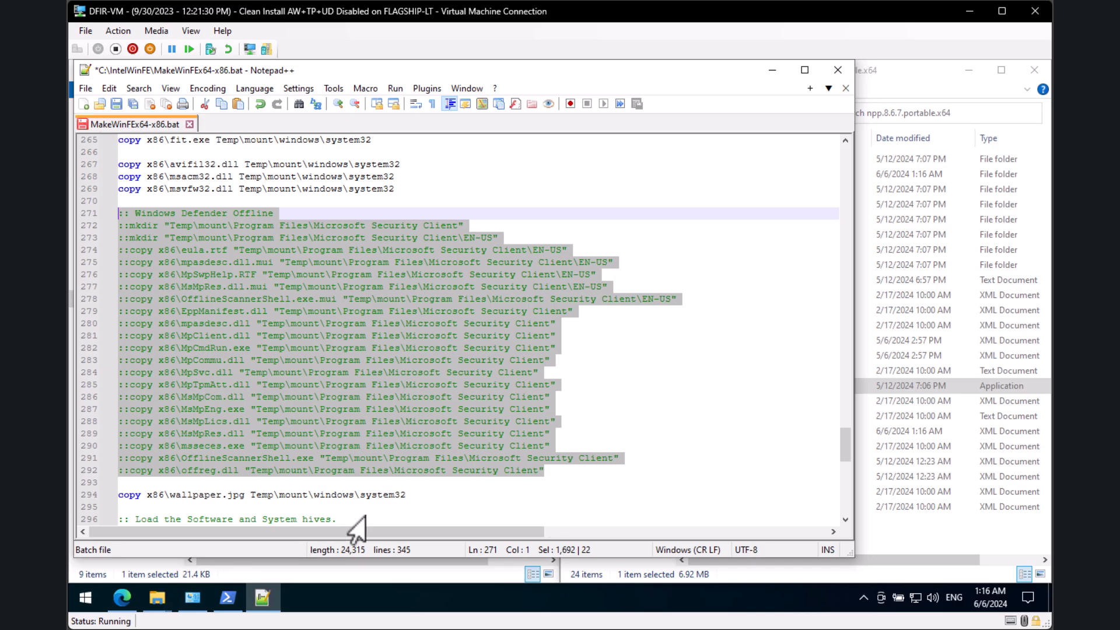
pyautogui.click(662, 462)
# Step: Scroll back up to the x64 build's Dism package lines around line 99
pyautogui.scroll(-4, 669, 478)
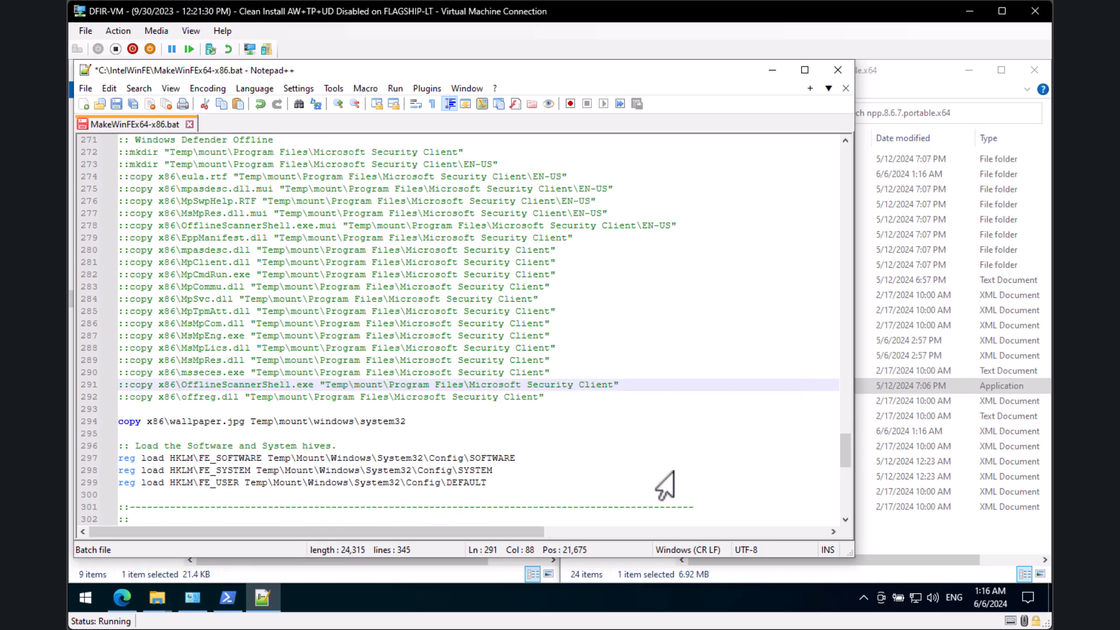
pyautogui.scroll(7, 460, 454)
pyautogui.scroll(18, 442, 431)
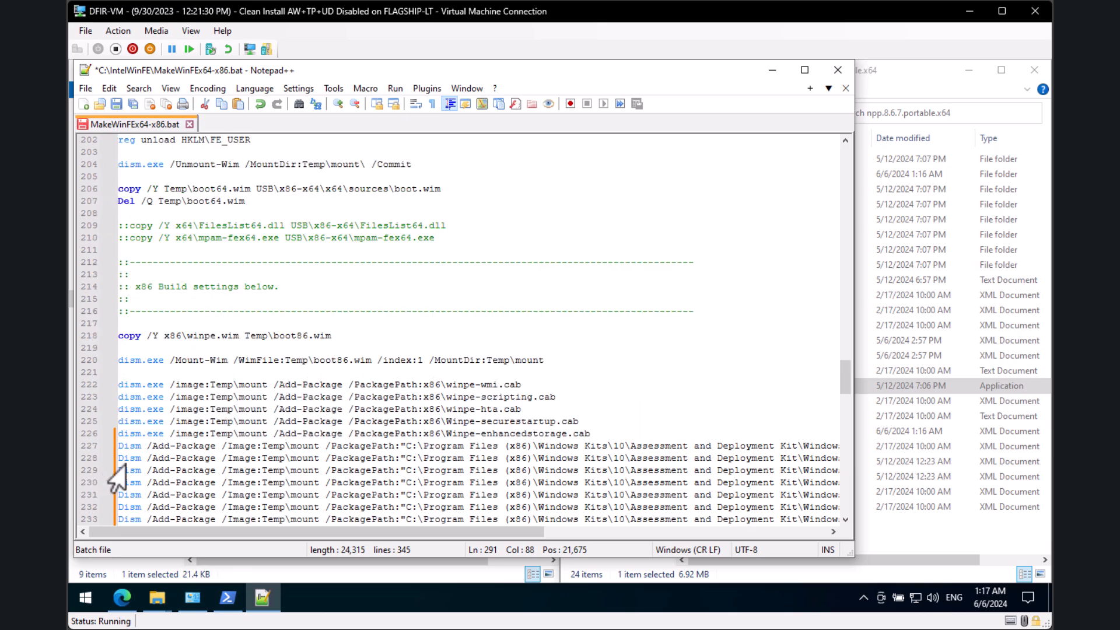
pyautogui.click(209, 458)
pyautogui.scroll(20, 231, 433)
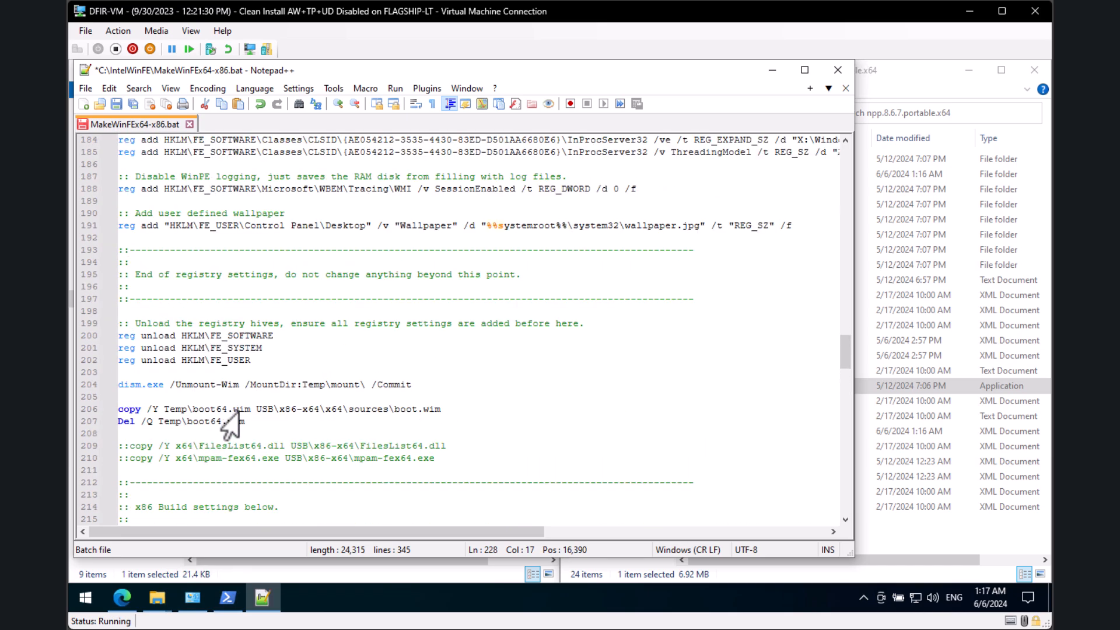
pyautogui.scroll(18, 231, 433)
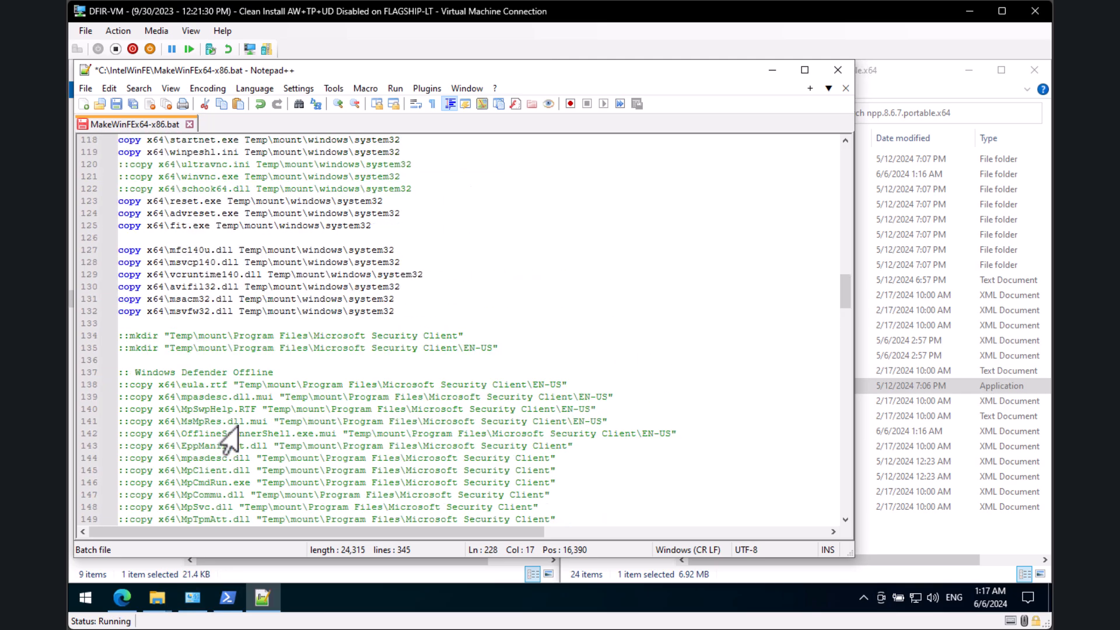
pyautogui.scroll(-2, 198, 436)
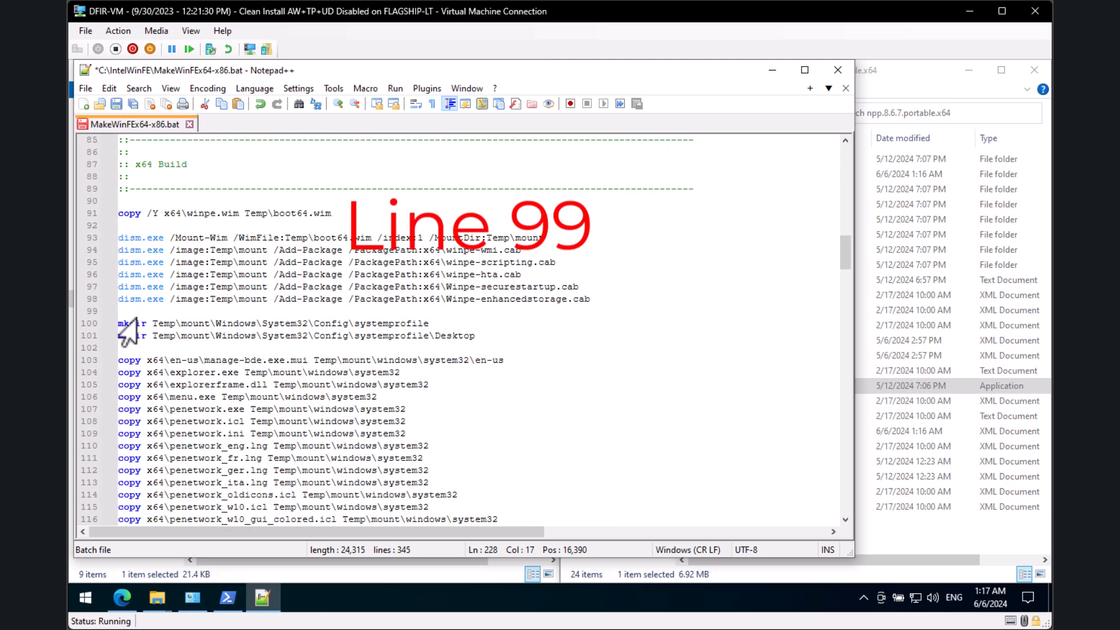
# Step: Paste the twelve amd64 Dism /Add-Package lines onto a new blank line 99
pyautogui.click(119, 311)
pyautogui.press('Return')
pyautogui.press('Up')
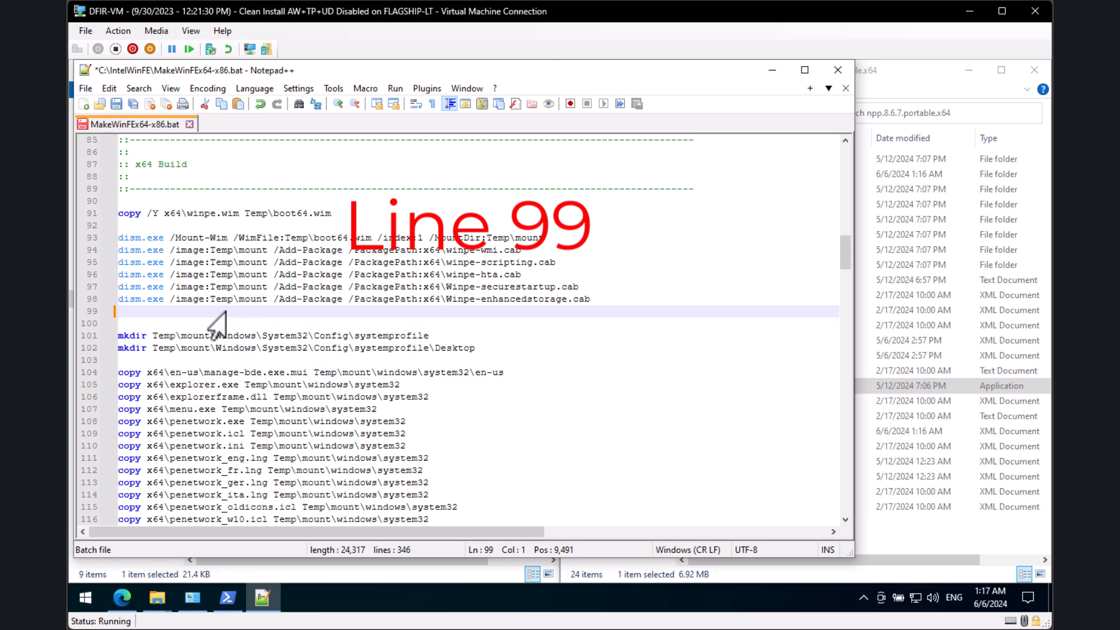
pyautogui.hotkey('ctrl', 'v')
pyautogui.moveTo(462, 532); pyautogui.dragTo(175, 532)
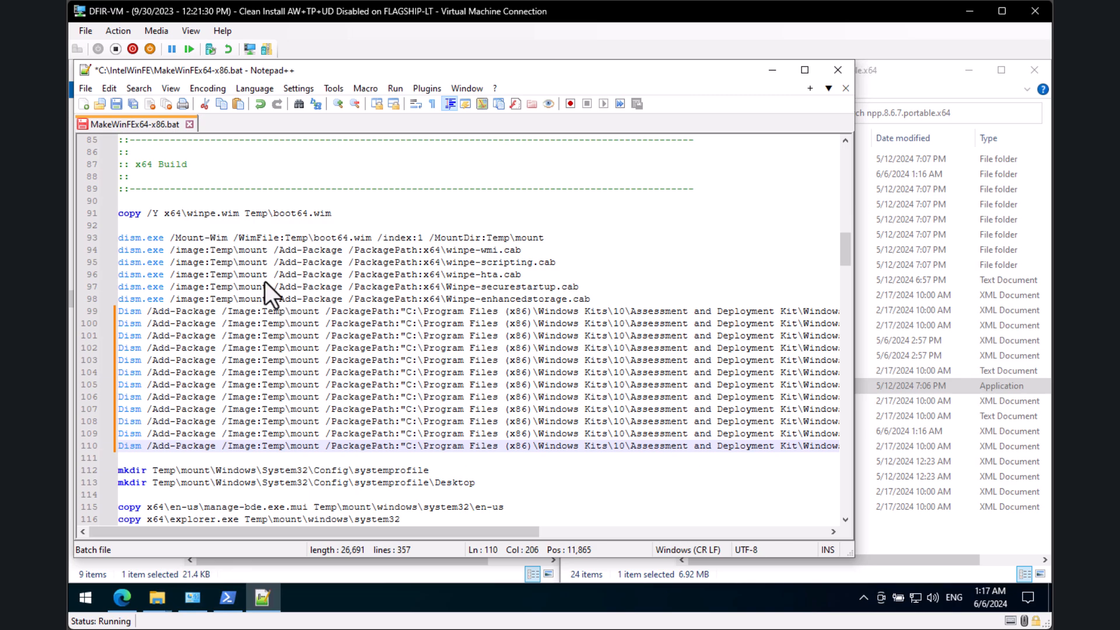
pyautogui.scroll(-3, 362, 317)
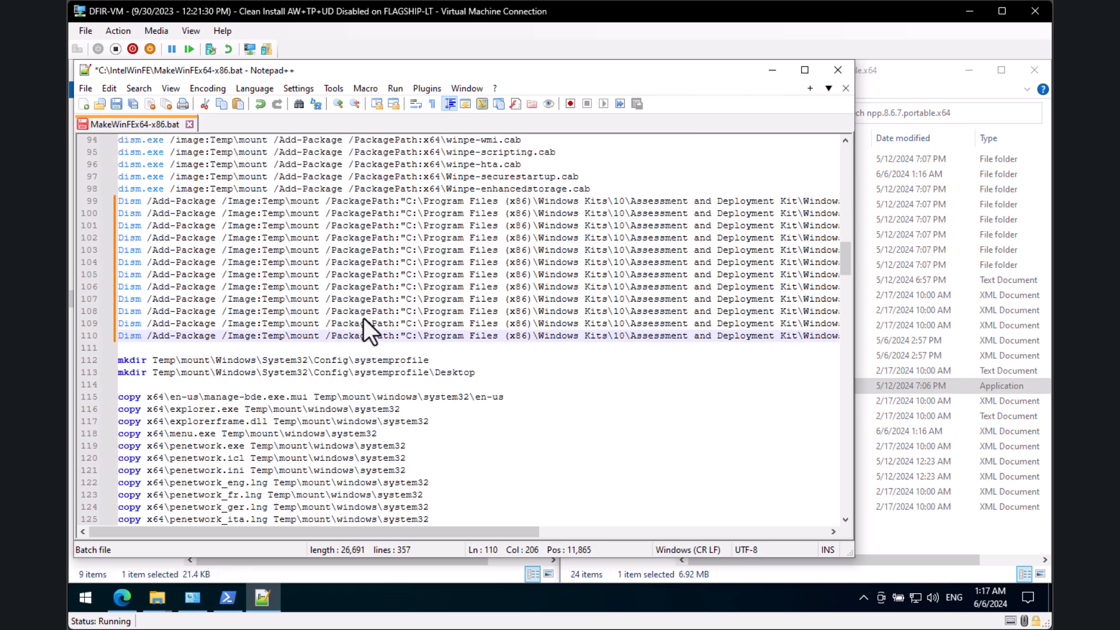
pyautogui.scroll(-7, 370, 320)
pyautogui.scroll(-8, 417, 350)
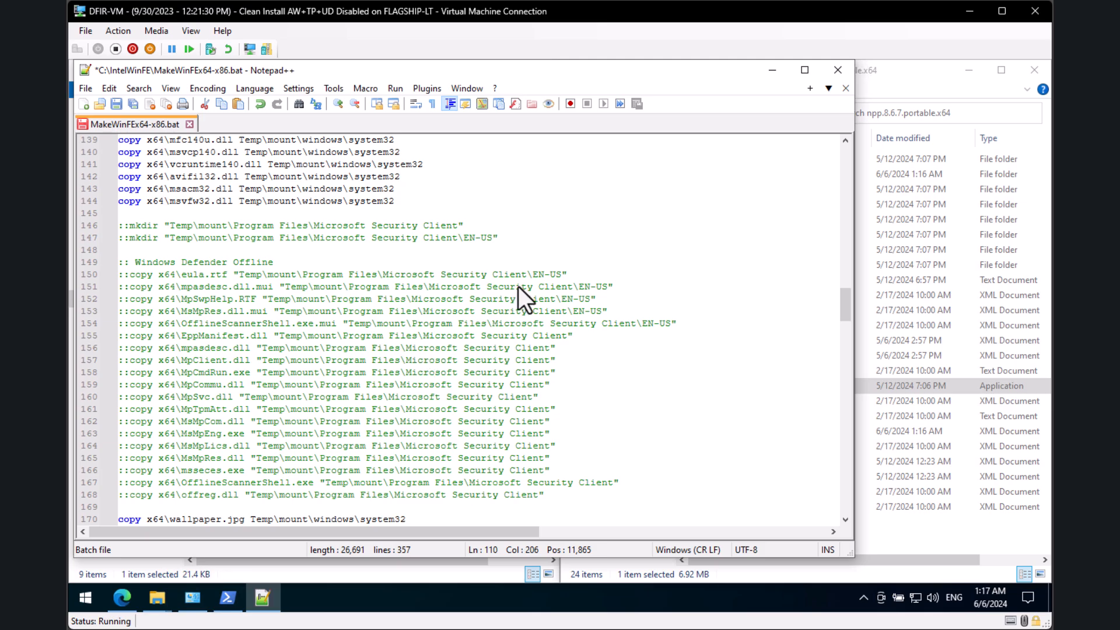
# Step: Review the 357-line script, save MakeWinFEx64-x86.bat, and minimize Notepad++
pyautogui.scroll(-8, 518, 286)
pyautogui.scroll(-1, 626, 320)
pyautogui.scroll(11, 531, 326)
pyautogui.scroll(5, 317, 175)
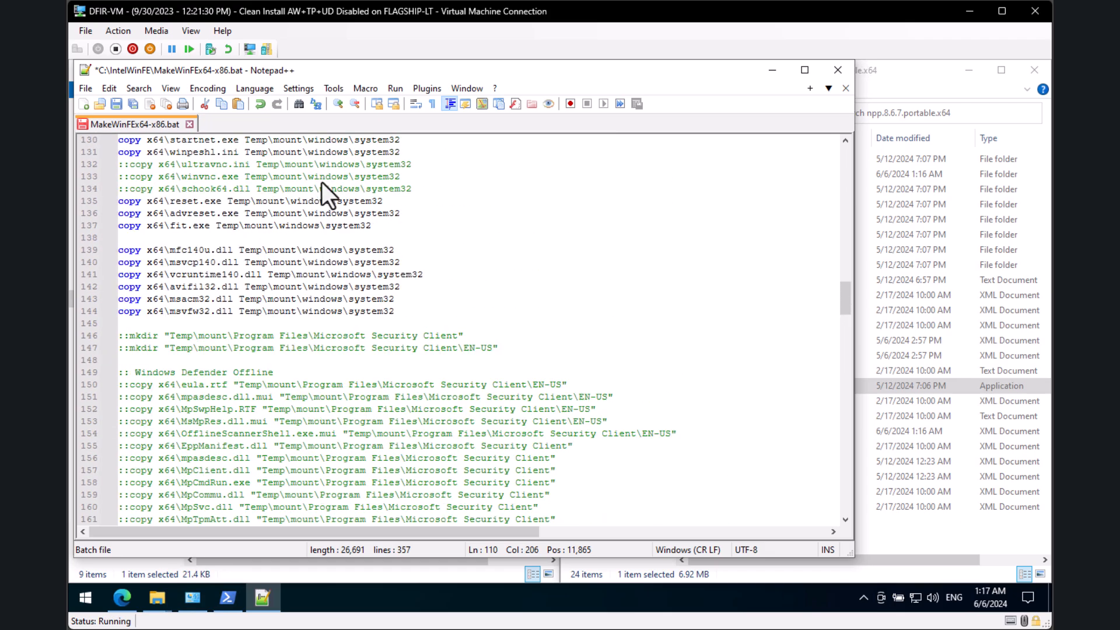
pyautogui.scroll(-17, 309, 397)
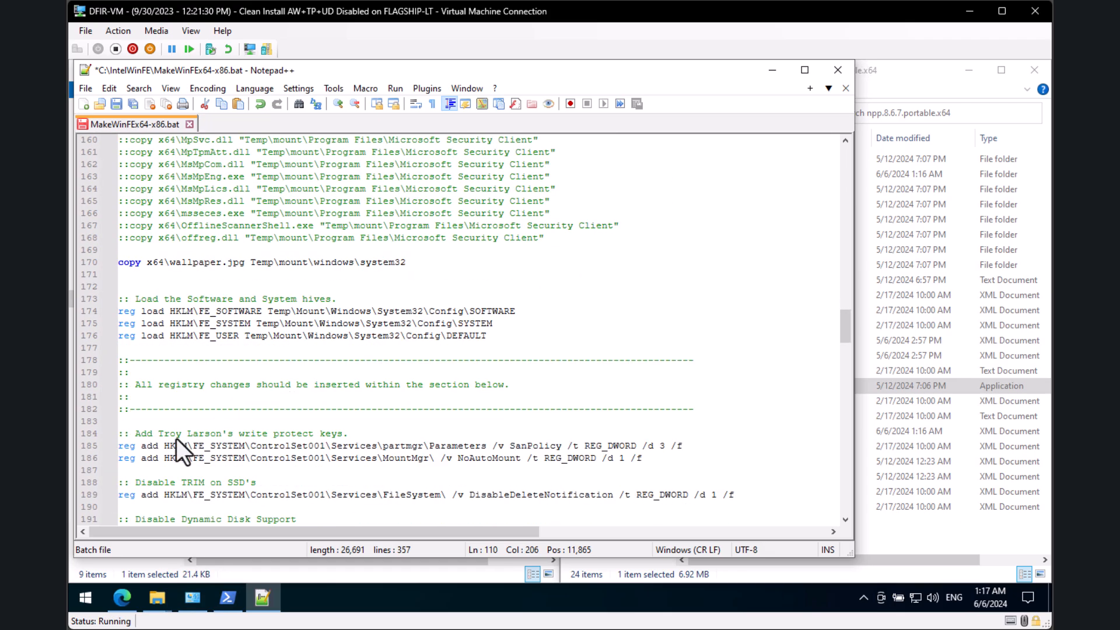
pyautogui.scroll(-4, 359, 341)
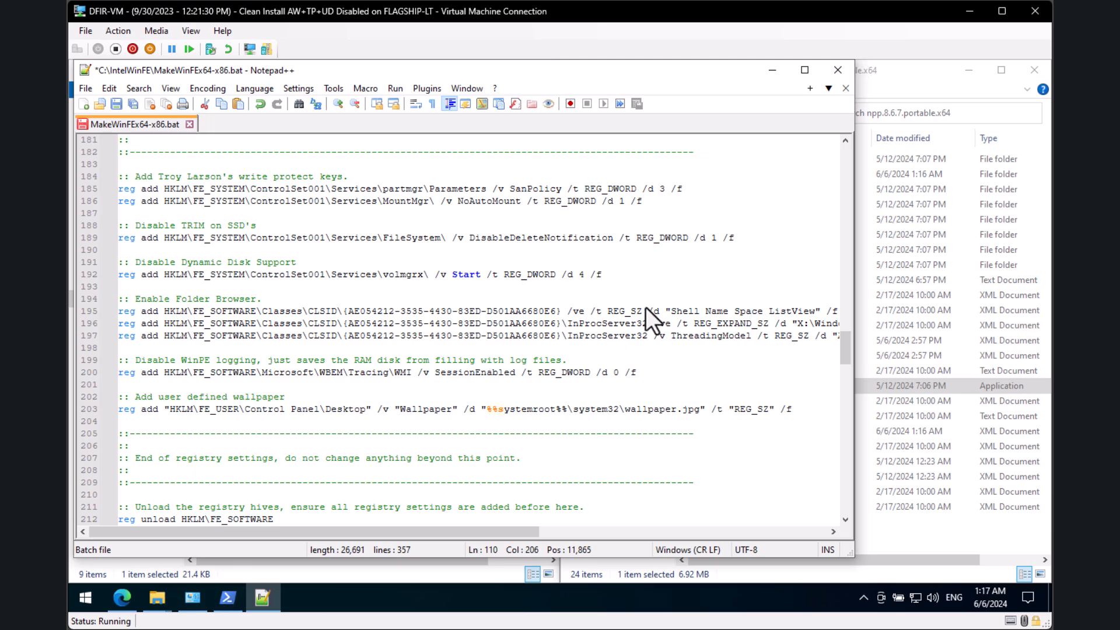
pyautogui.scroll(-13, 645, 310)
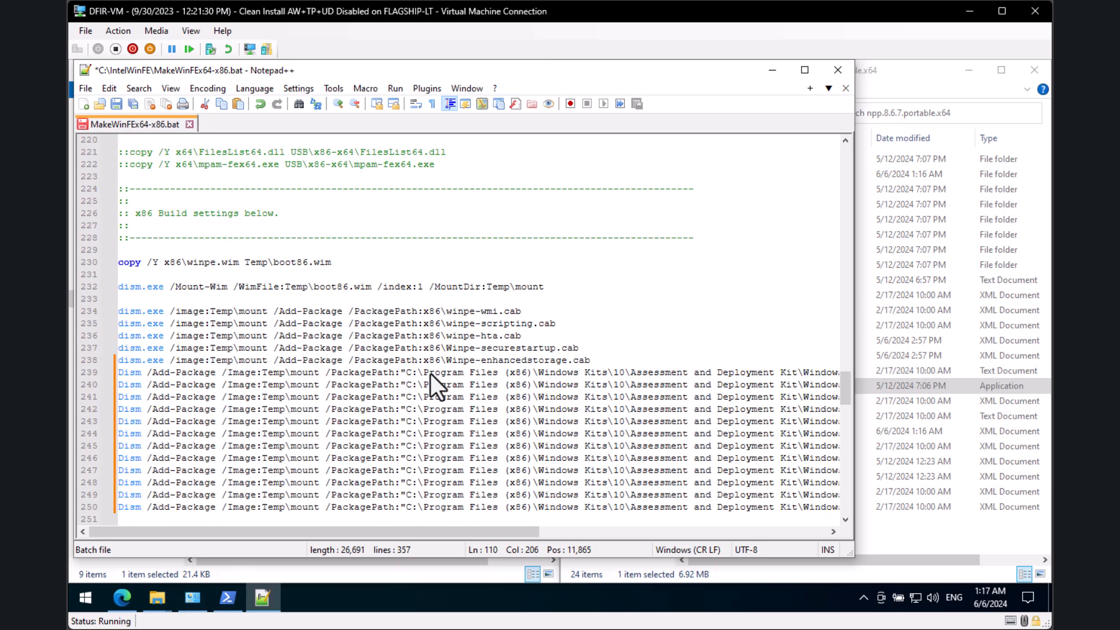
pyautogui.scroll(-5, 430, 373)
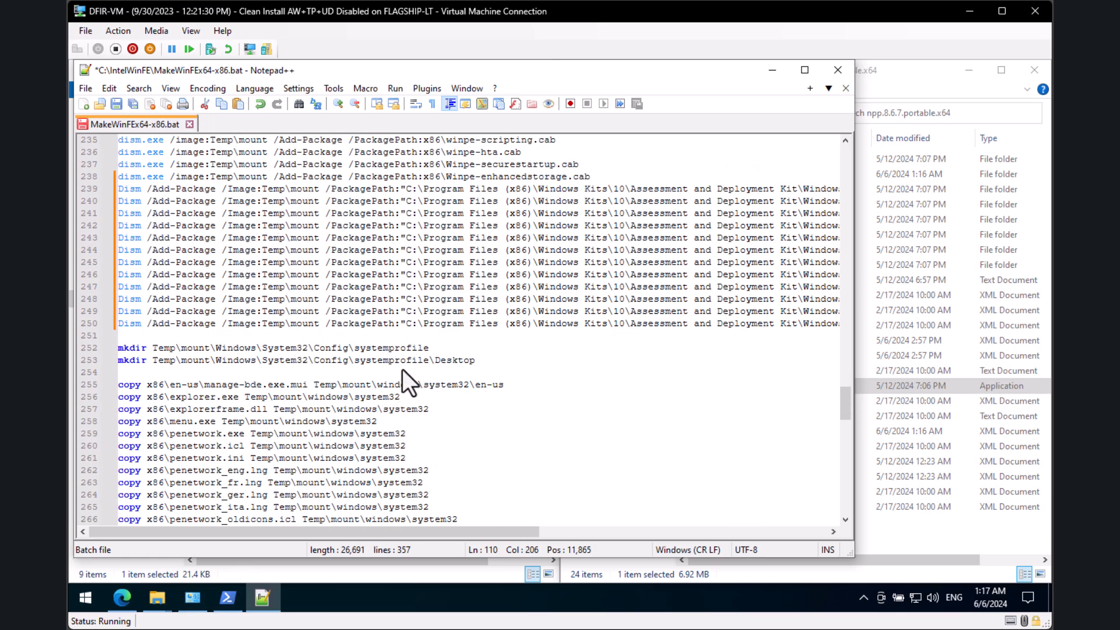
pyautogui.scroll(-20, 401, 371)
pyautogui.hotkey('ctrl', 's')
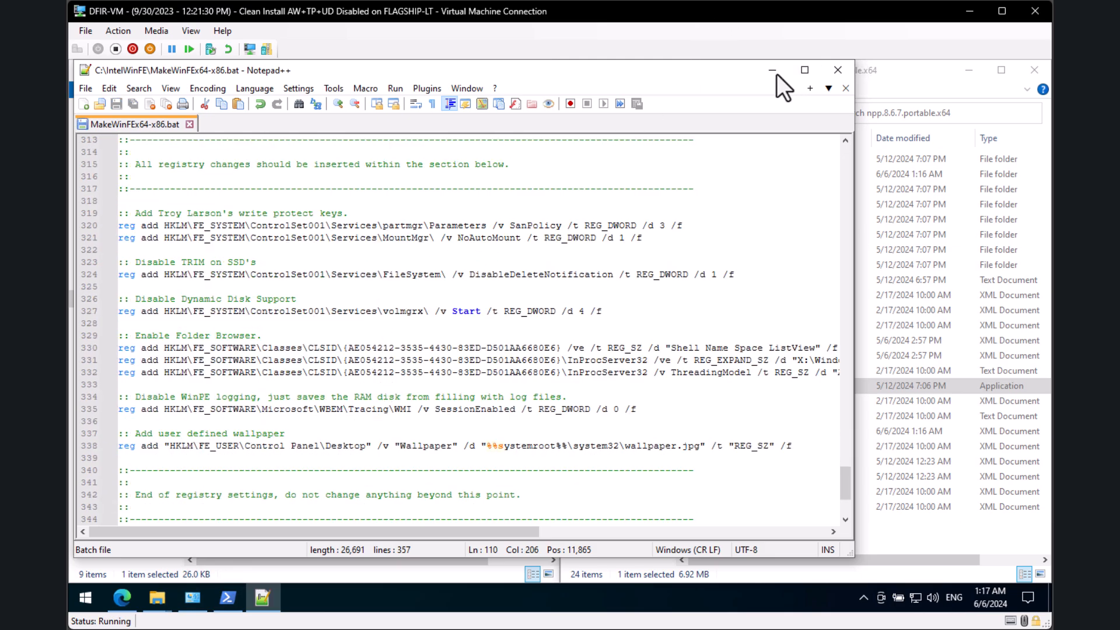
pyautogui.click(774, 71)
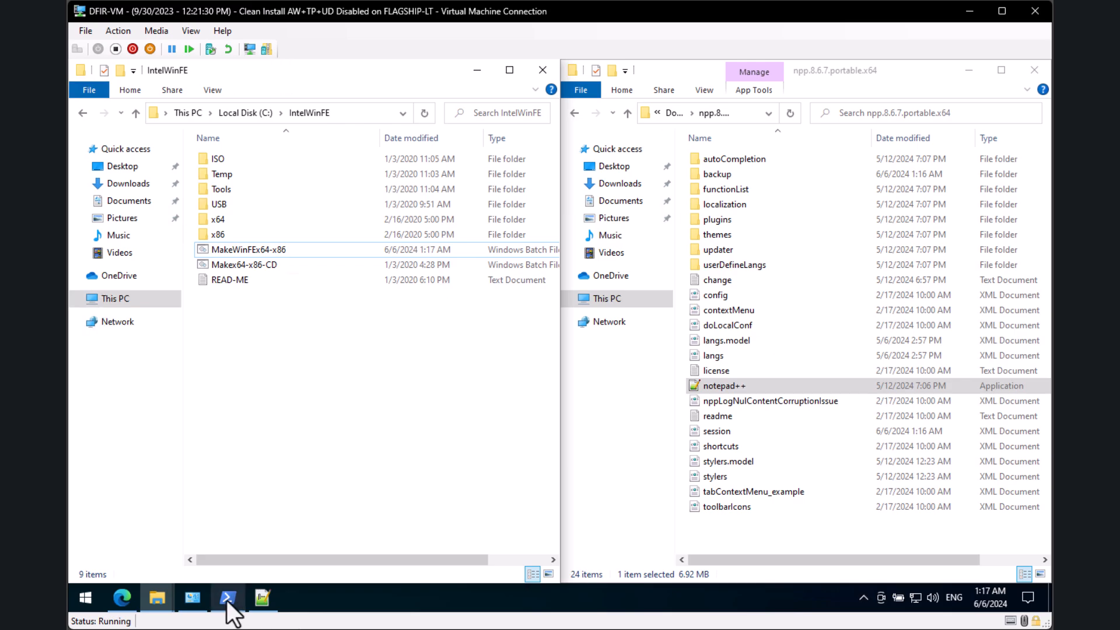
# Step: Start Windows PowerShell as administrator and position its window
pyautogui.click(226, 600)
pyautogui.rightClick(226, 600)
pyautogui.click(217, 441)
pyautogui.click(458, 418)
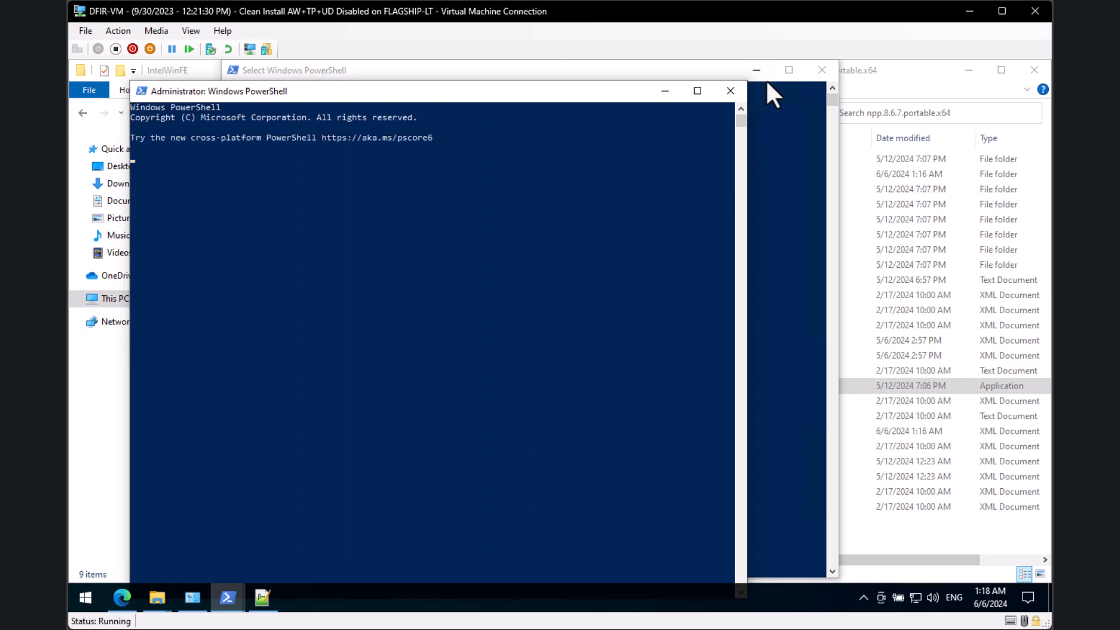
pyautogui.click(761, 75)
pyautogui.moveTo(379, 91); pyautogui.dragTo(481, 81)
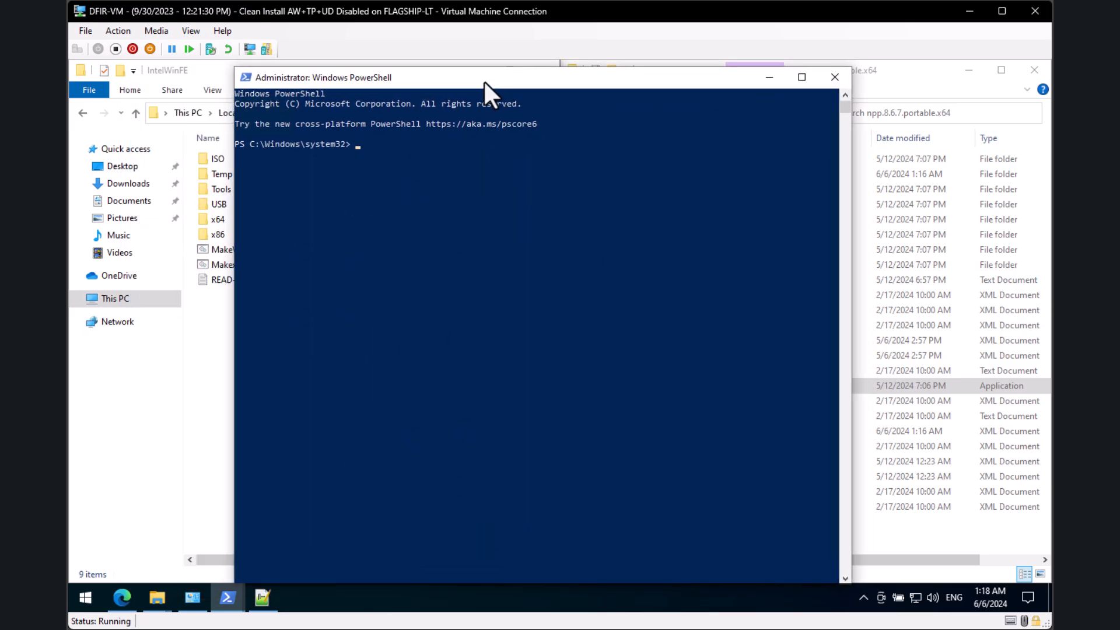
pyautogui.click(461, 243)
pyautogui.press('Escape')
# Step: Change to C:\IntelWinFE and run .\MakeWinFEx64-x86.bat
pyautogui.write('cd ../../')
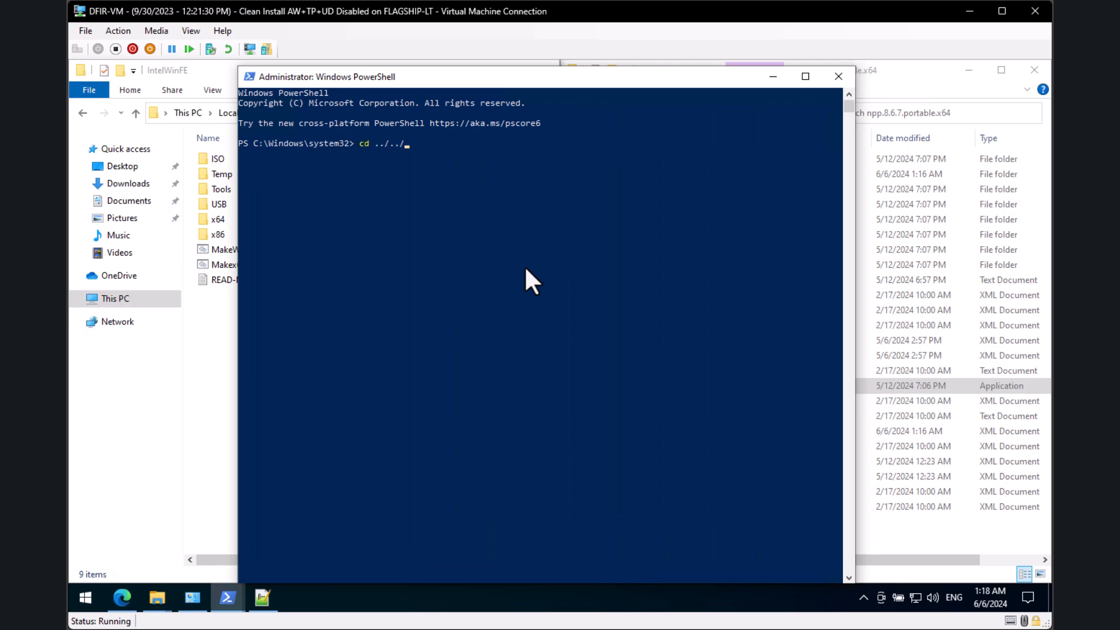
pyautogui.press('Return')
pyautogui.write('cd Int')
pyautogui.press('Tab')
pyautogui.press('Return')
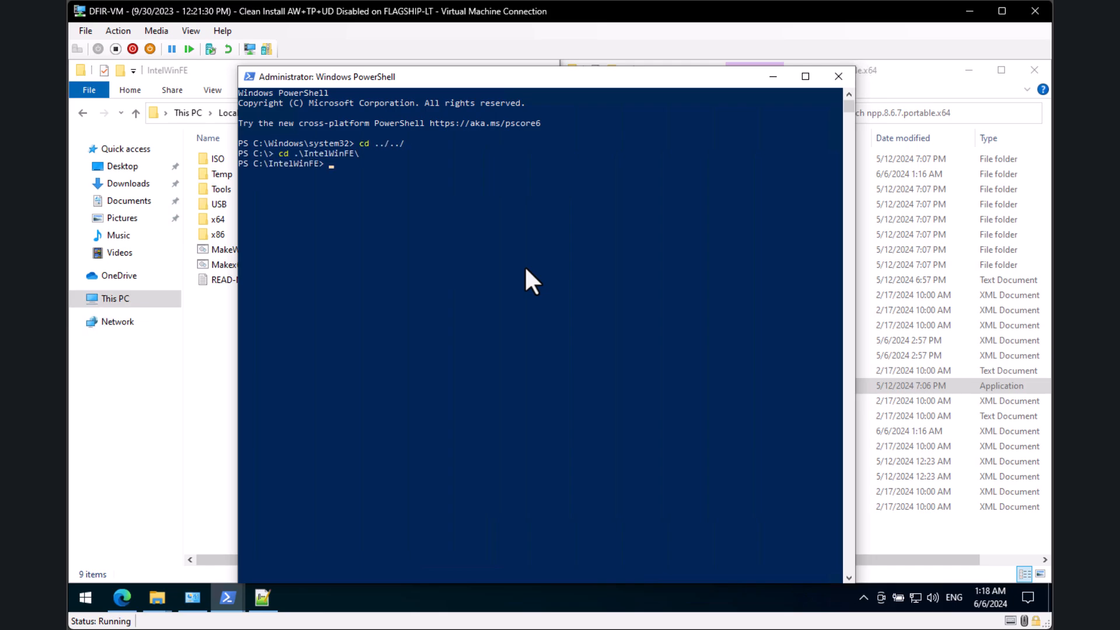
pyautogui.write('MakeW')
pyautogui.press('Tab')
pyautogui.press('Return')
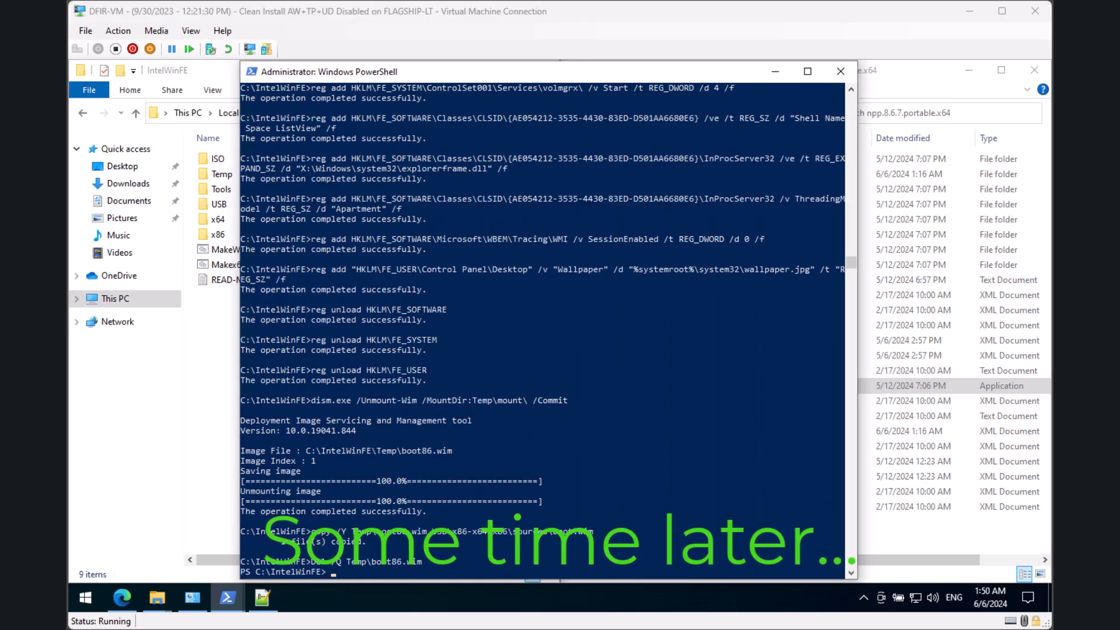
# Step: Run .\Makex64-x86-CD.bat in the admin console to build WINFE_10x86-x64.iso
pyautogui.click(536, 442)
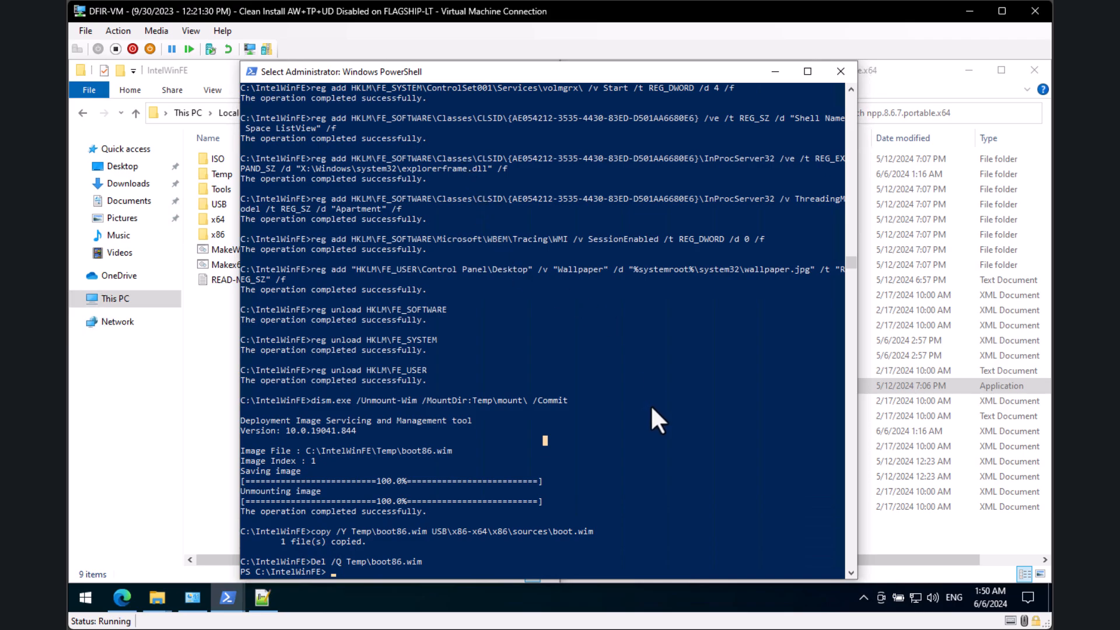
pyautogui.click(628, 430)
pyautogui.write('./ma')
pyautogui.press('Tab')
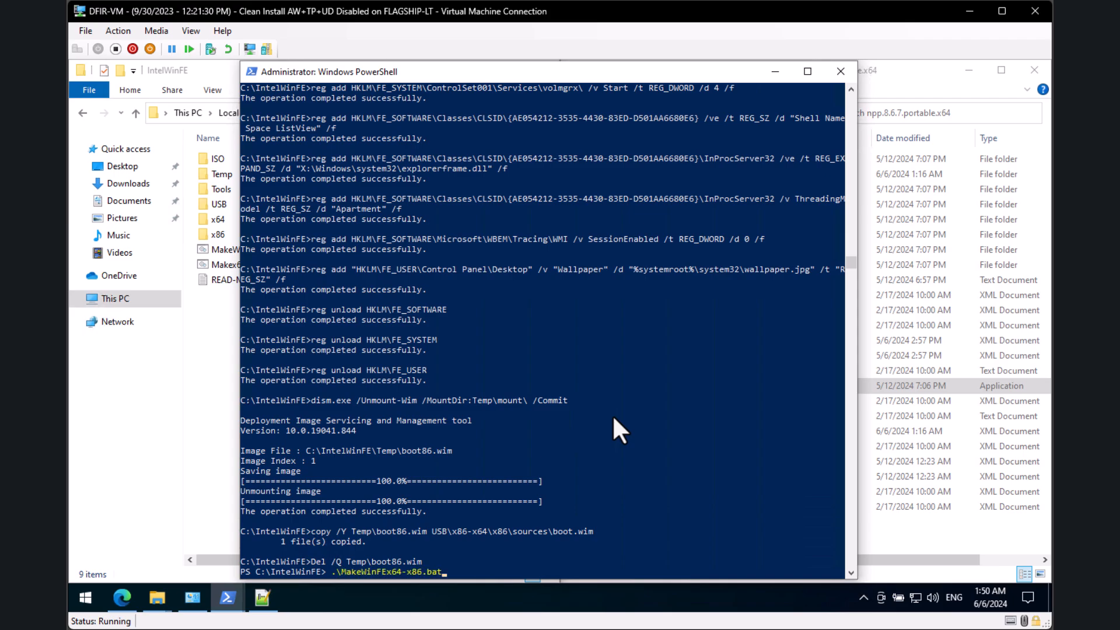
pyautogui.press('Tab')
pyautogui.press('Return')
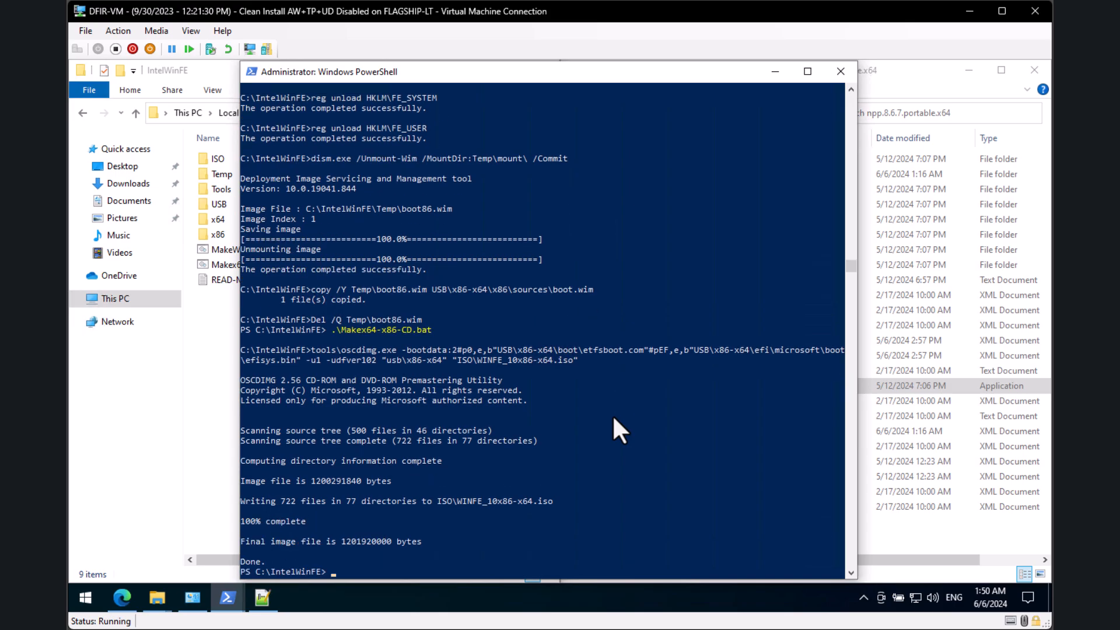
# Step: Open the ISO folder in IntelWinFE, select WINFE_10x86-x64, and bring the TestISO VM window into view
pyautogui.click(205, 488)
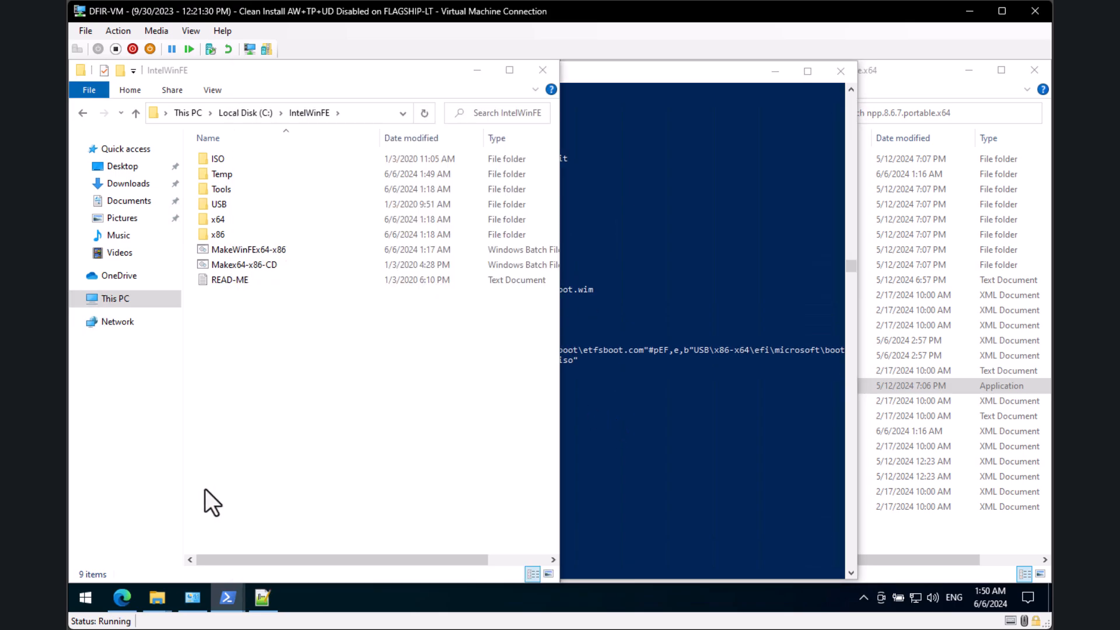
pyautogui.click(246, 161)
pyautogui.doubleClick(247, 162)
pyautogui.click(257, 161)
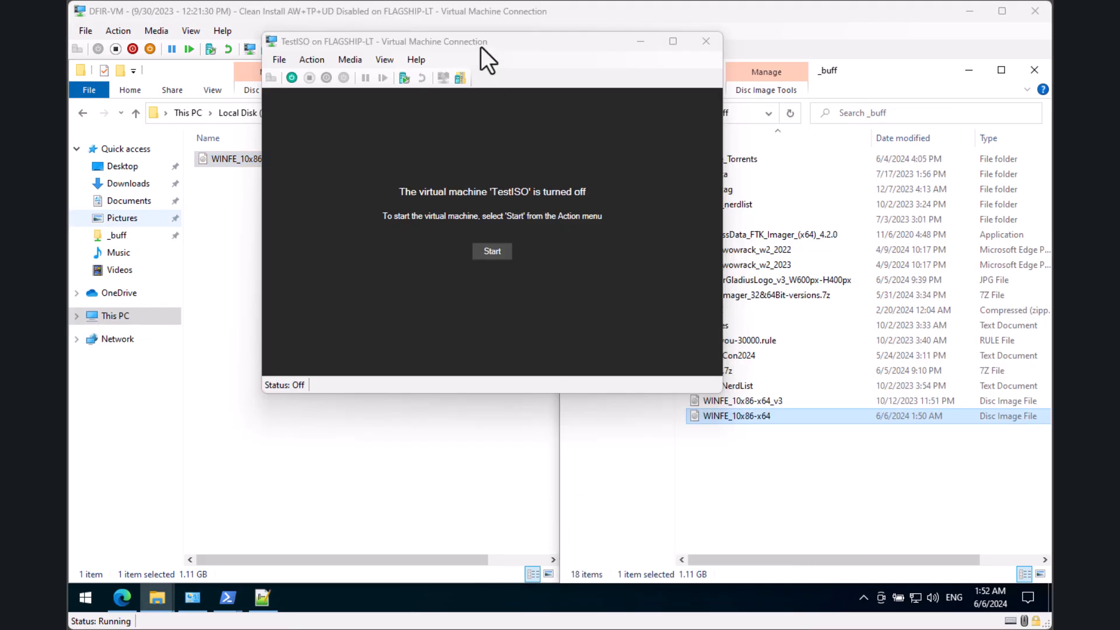
pyautogui.moveTo(480, 42); pyautogui.dragTo(523, 64)
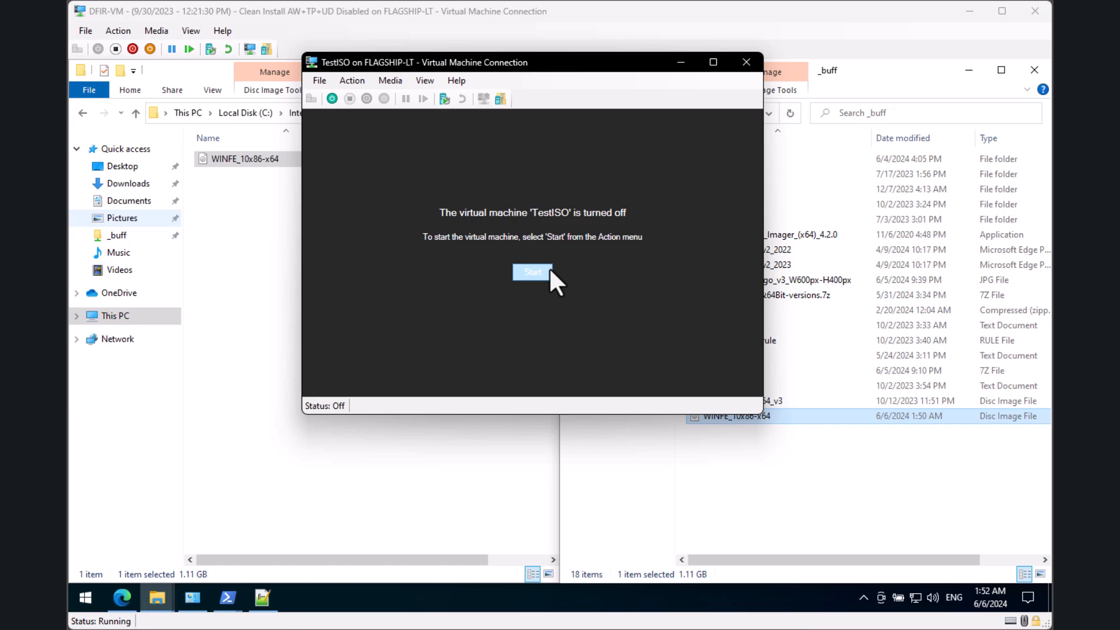
# Step: Start TestISO and choose Windows Forensic Environment (64-bit) in Windows Boot Manager
pyautogui.click(515, 273)
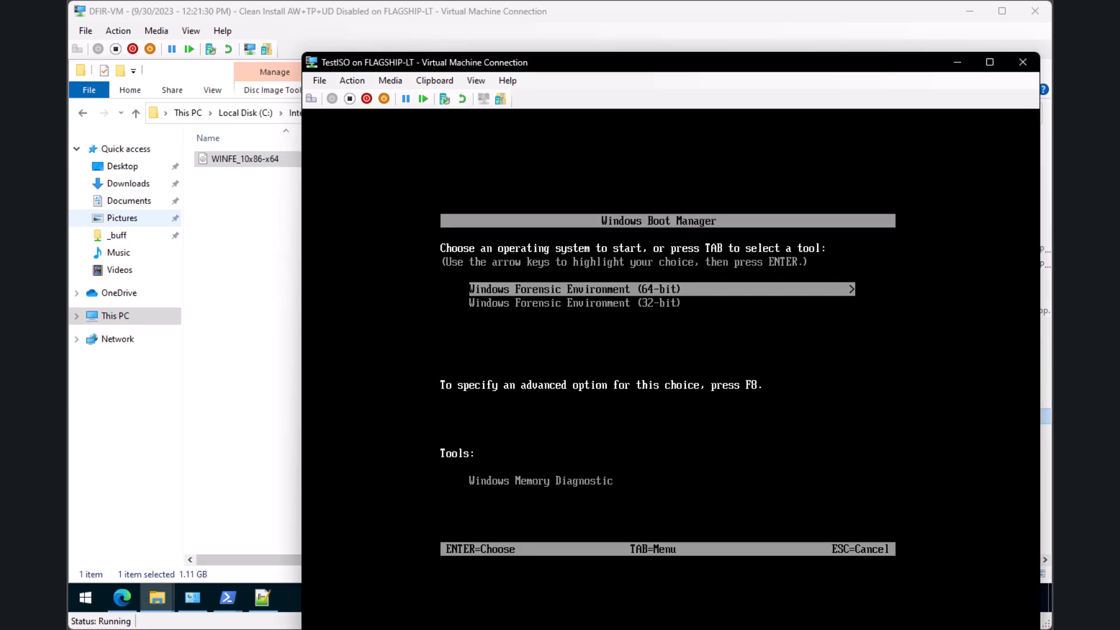
pyautogui.moveTo(865, 67); pyautogui.dragTo(736, 12)
pyautogui.press('Down')
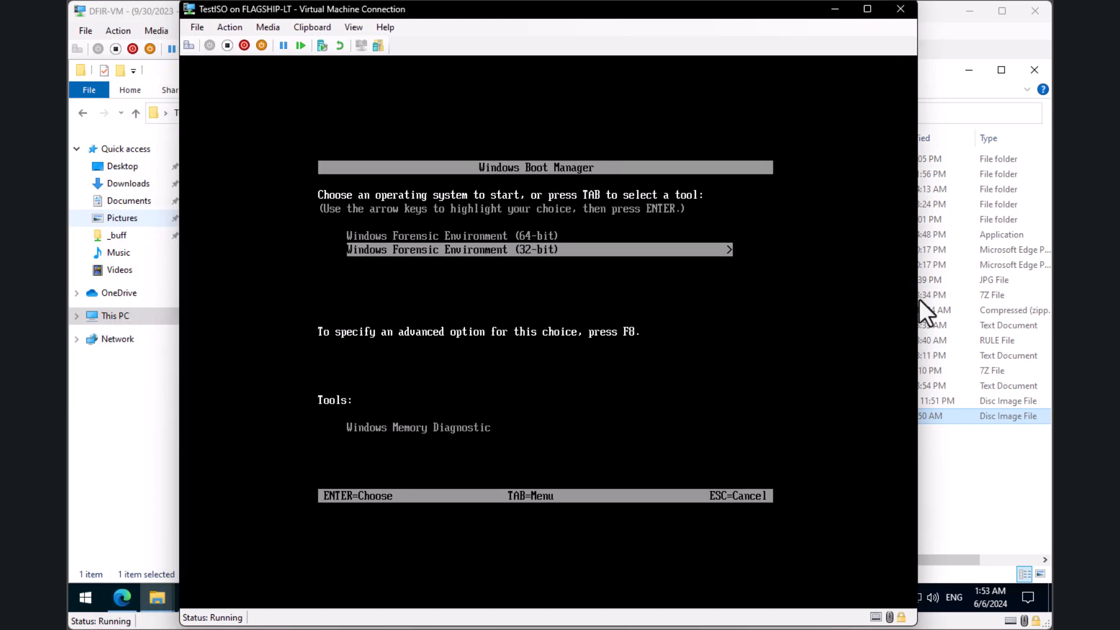
pyautogui.press('Up')
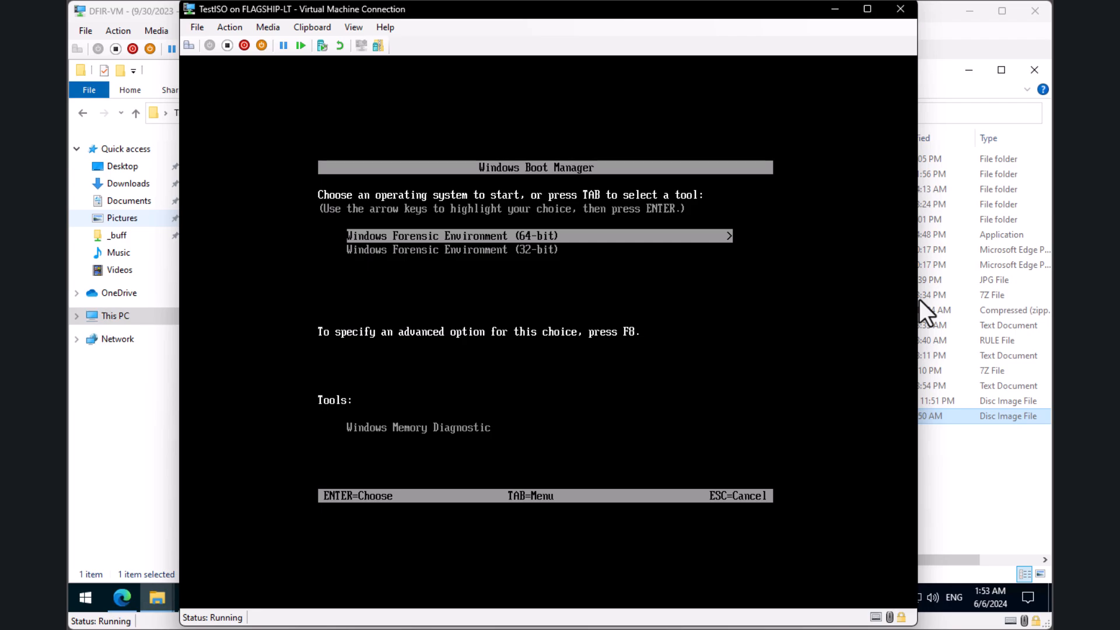
pyautogui.press('Down')
pyautogui.press('Up')
pyautogui.press('Return')
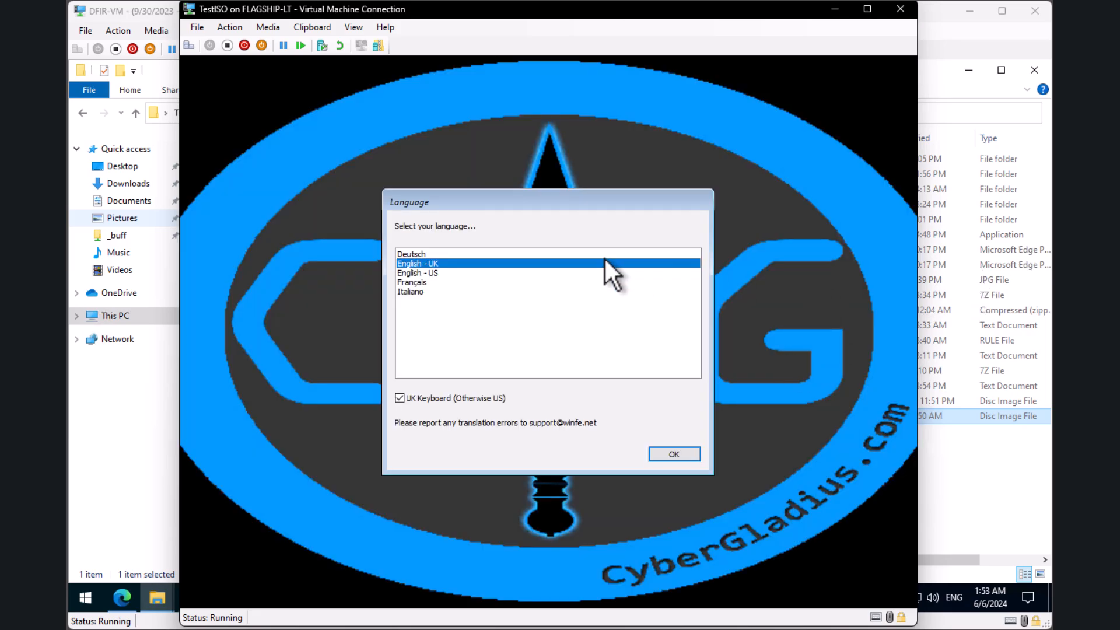
# Step: Choose English - US, accept the write-protection warning, and continue past the Write Protect Tool console
pyautogui.moveTo(515, 204); pyautogui.dragTo(508, 117)
pyautogui.click(452, 187)
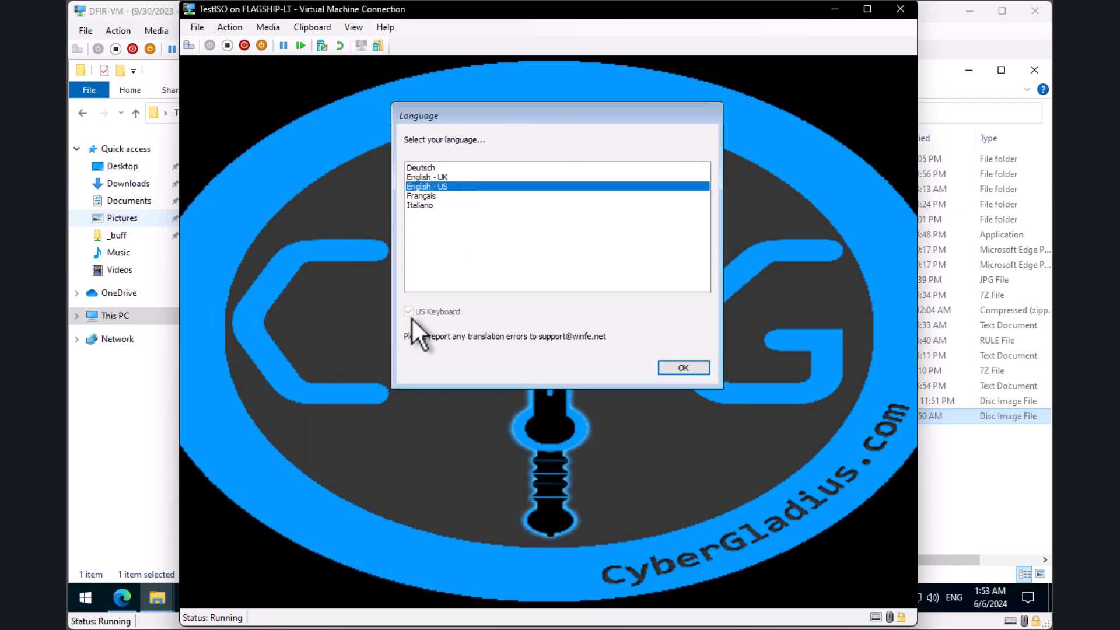
pyautogui.click(672, 365)
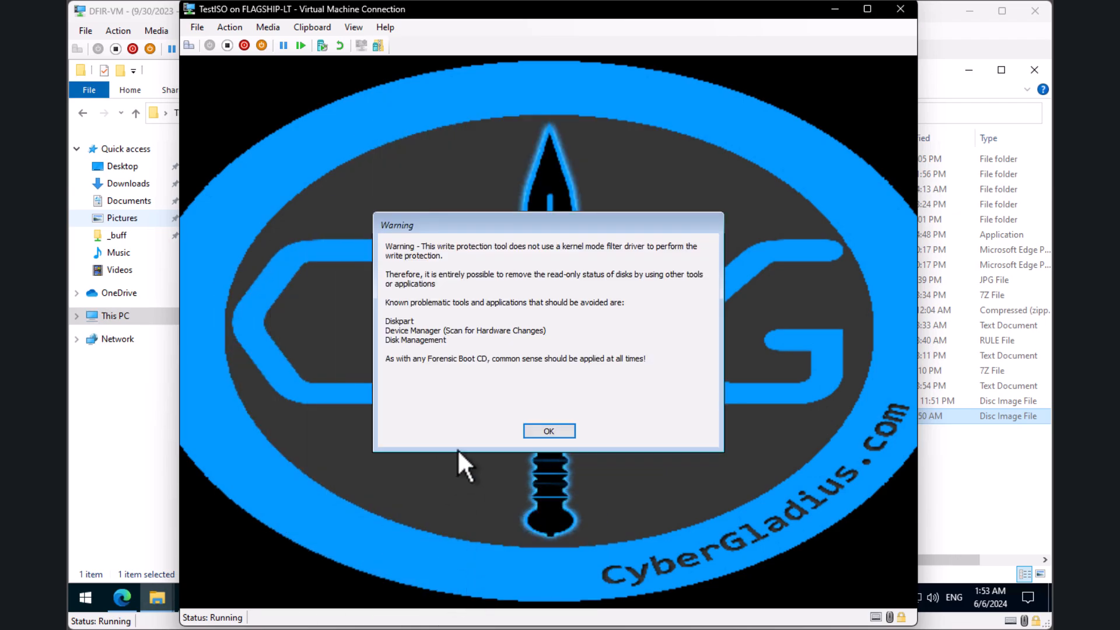
pyautogui.click(532, 433)
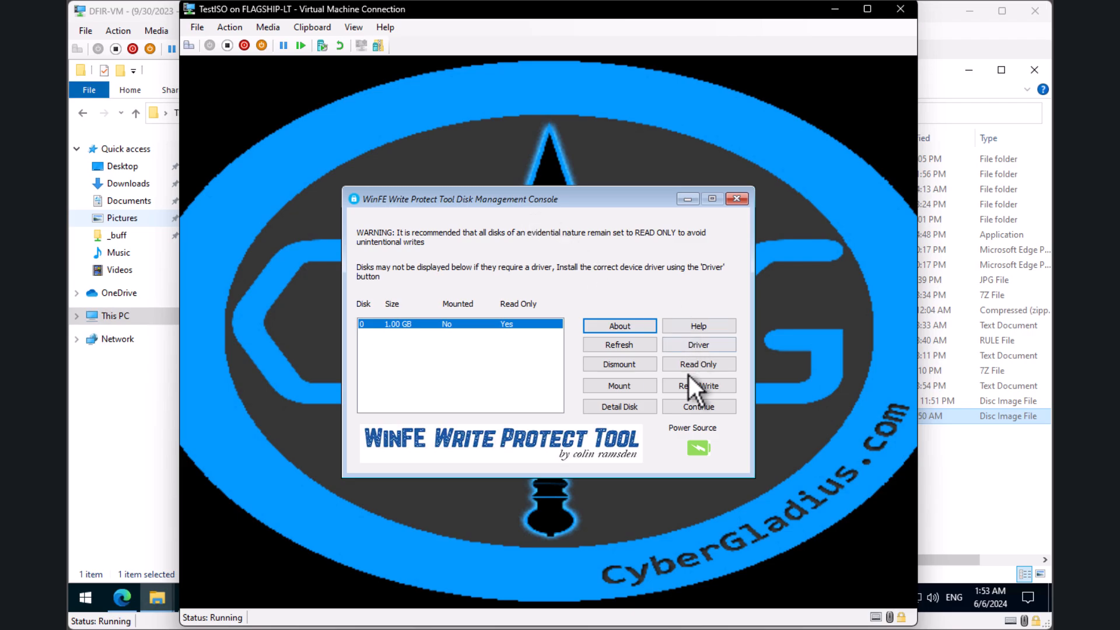
pyautogui.click(707, 406)
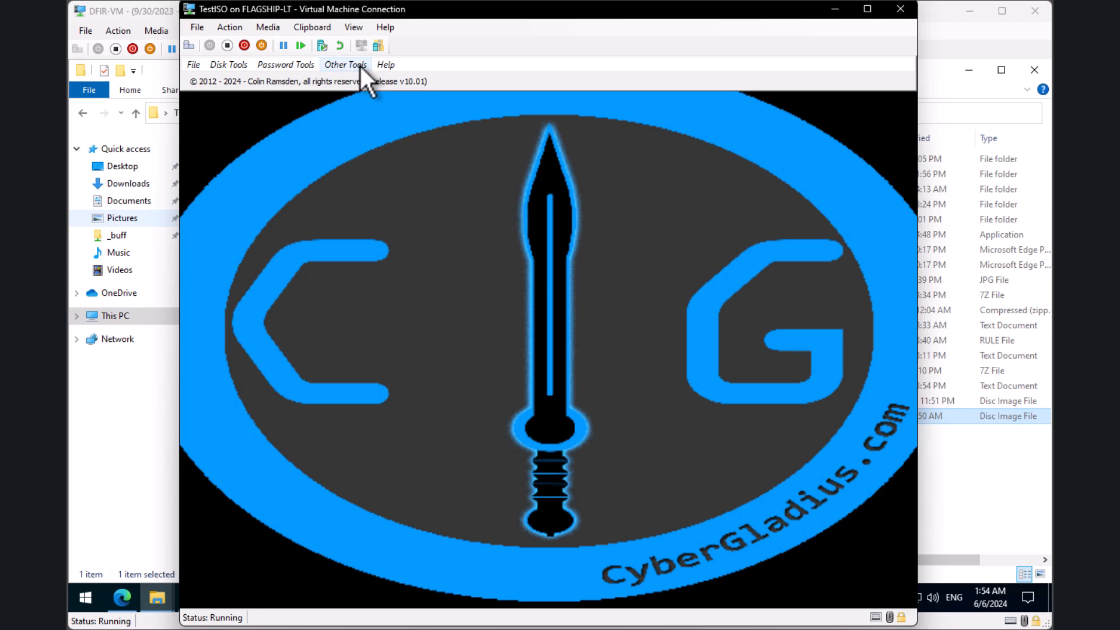
# Step: Open File Explorer from Other Tools and browse to D:\tools\x64\Notepad++
pyautogui.click(330, 64)
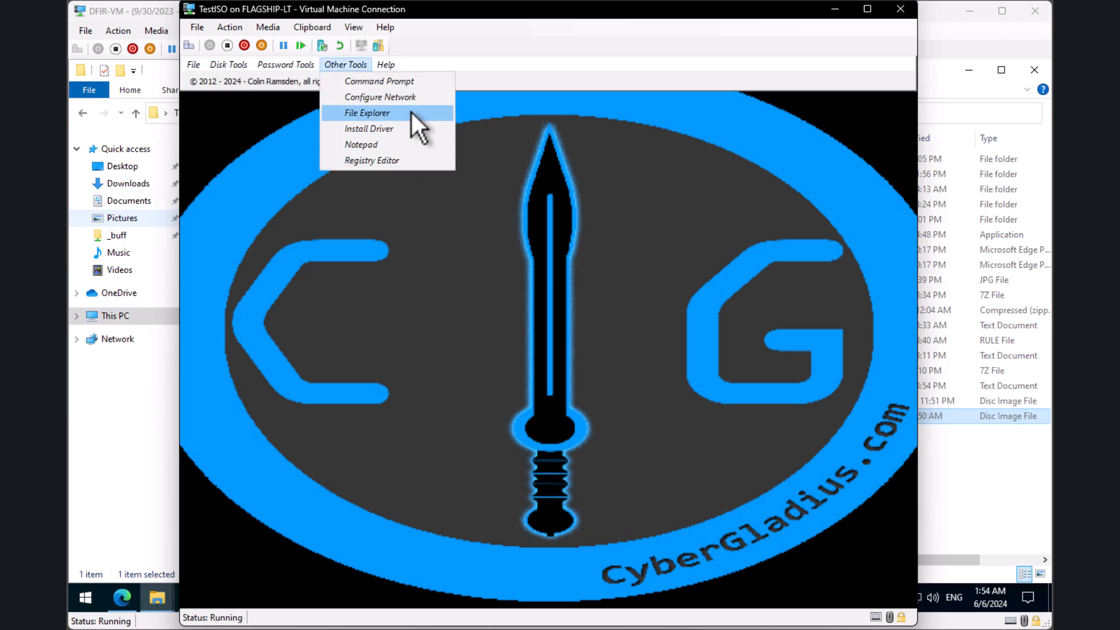
pyautogui.click(411, 111)
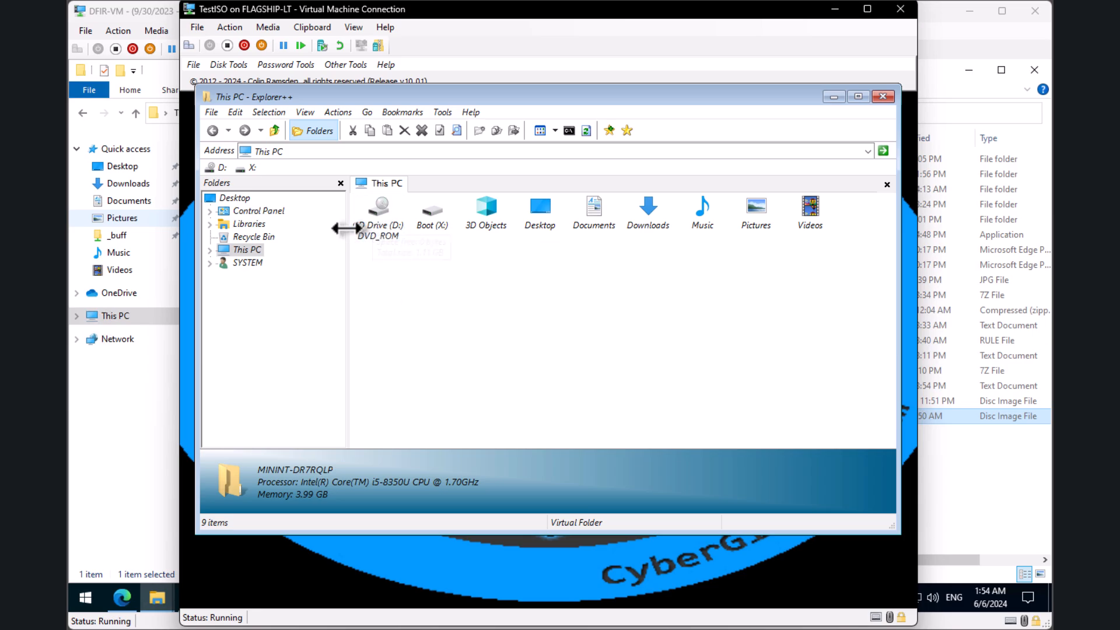
pyautogui.doubleClick(384, 206)
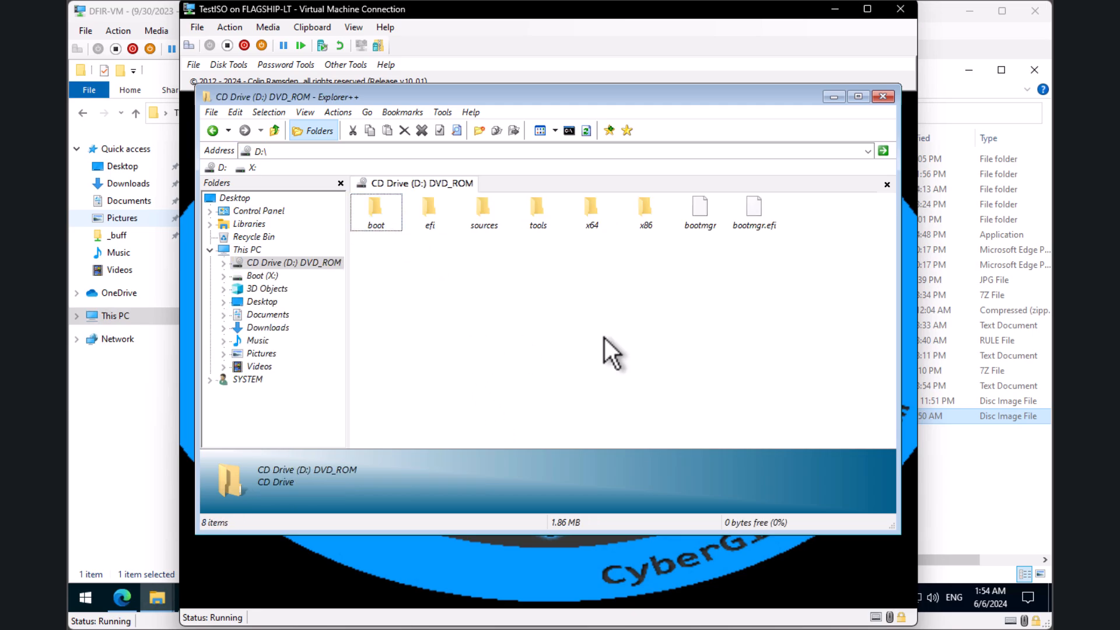
pyautogui.click(591, 210)
pyautogui.click(532, 210)
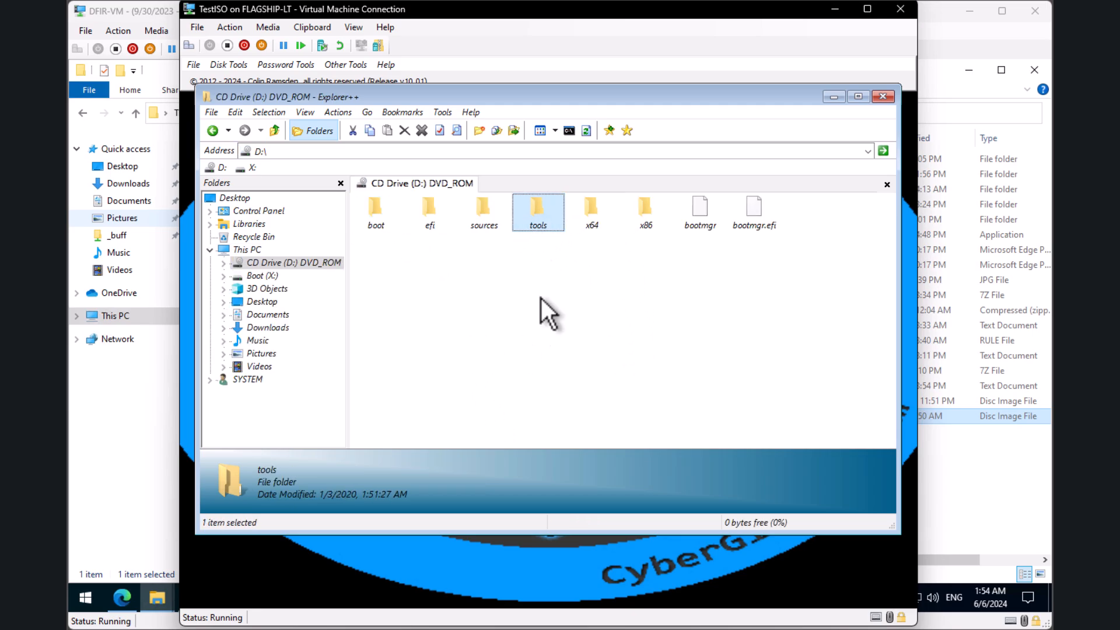
pyautogui.doubleClick(544, 222)
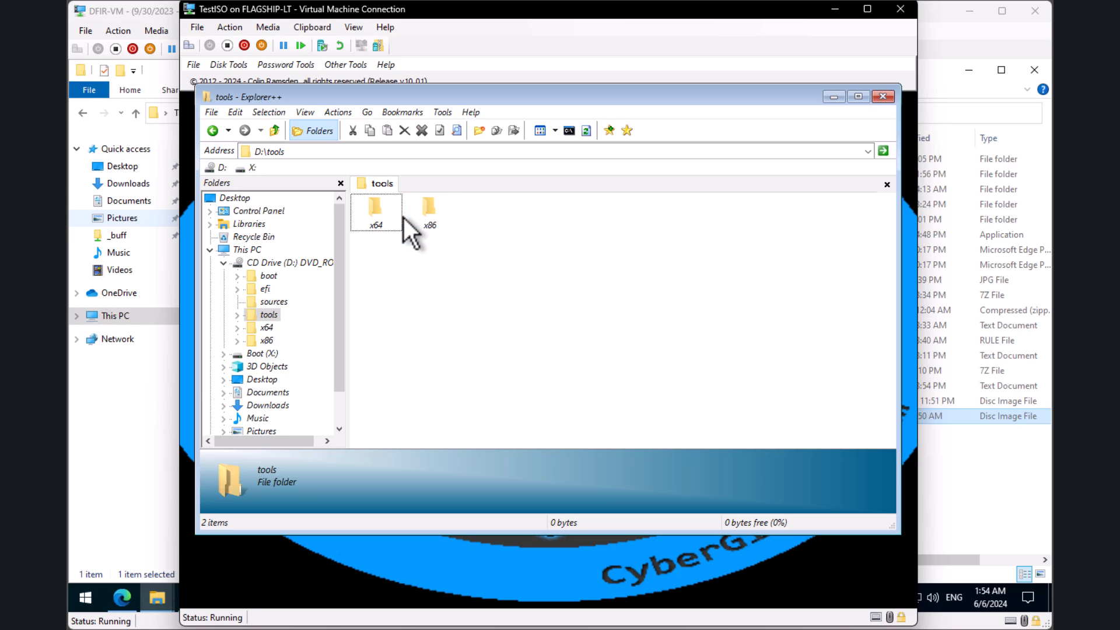
pyautogui.doubleClick(388, 214)
pyautogui.click(432, 215)
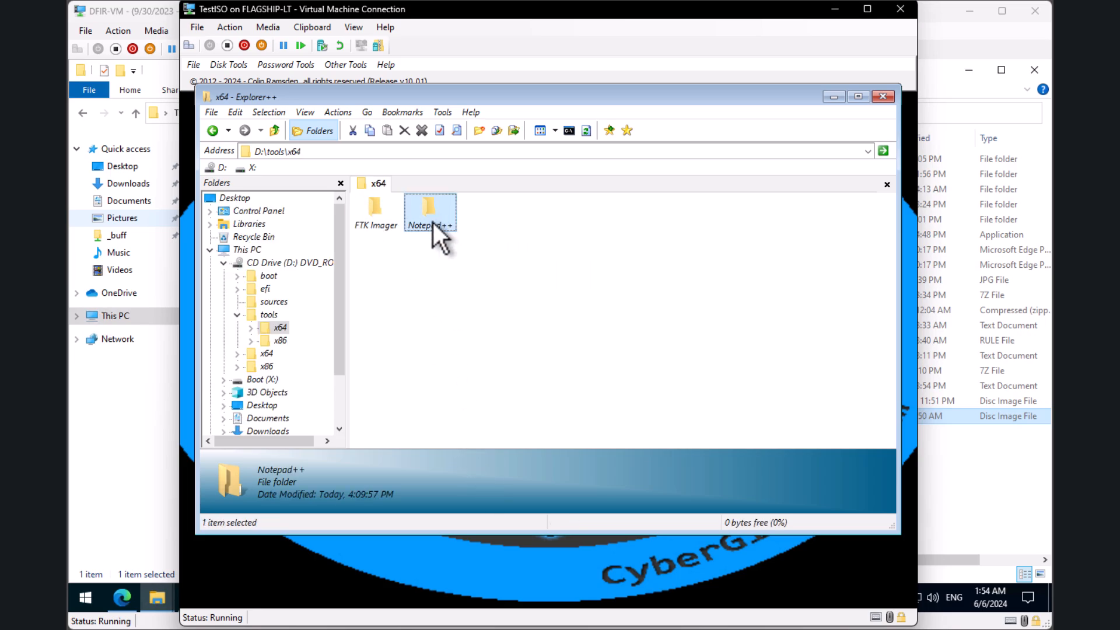
pyautogui.doubleClick(421, 213)
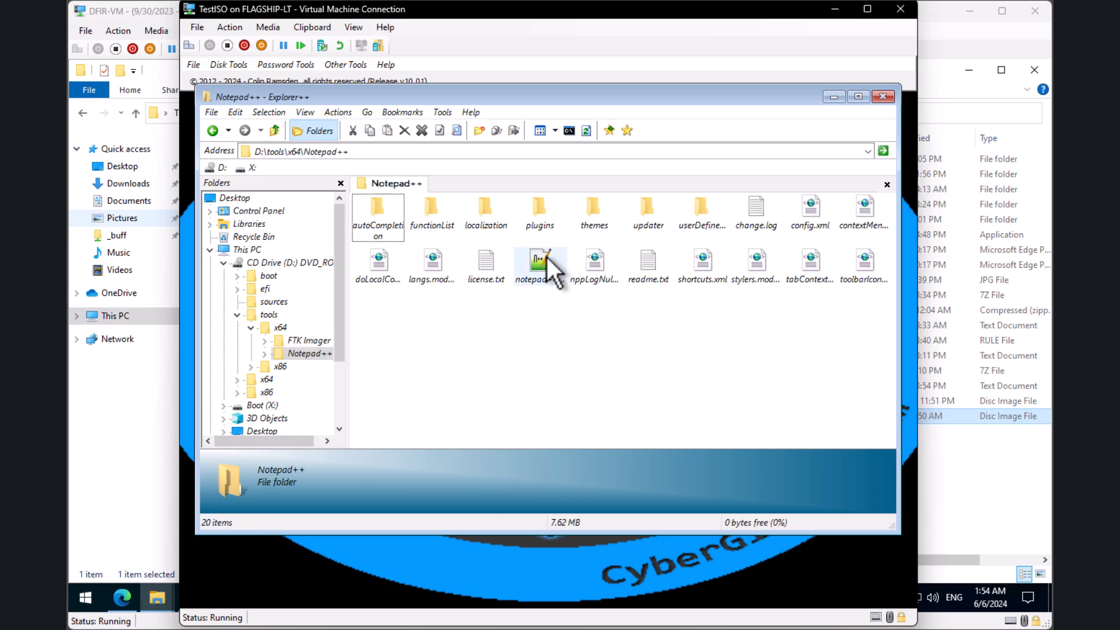
# Step: Launch notepad++.exe, dismiss the langs.xml and stylers.xml load errors, and minimize Notepad++
pyautogui.doubleClick(540, 265)
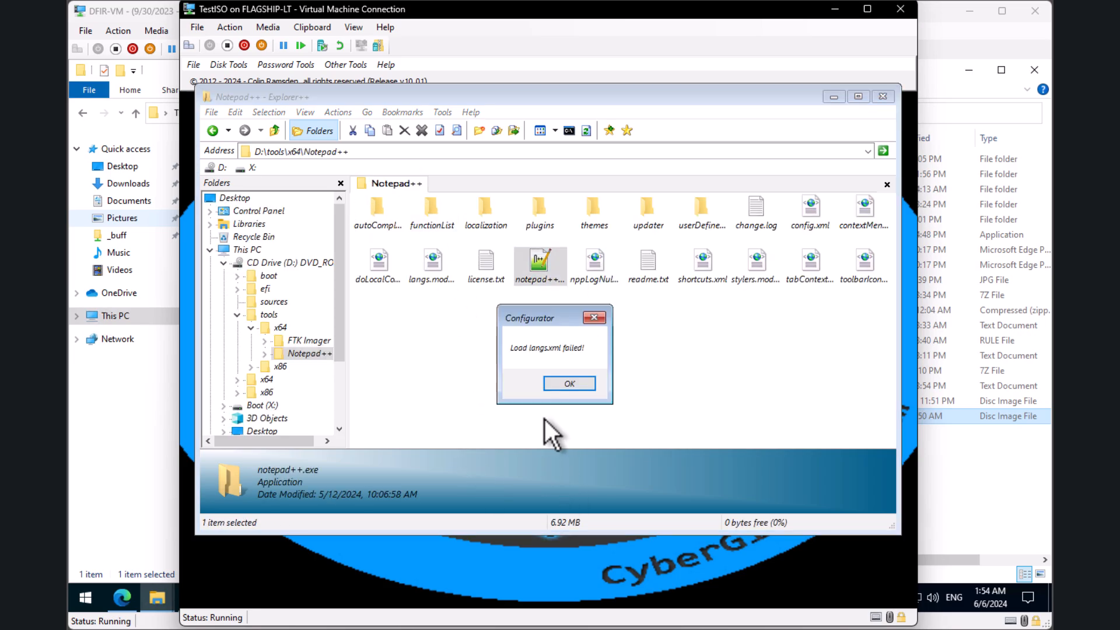
pyautogui.click(568, 383)
pyautogui.click(579, 385)
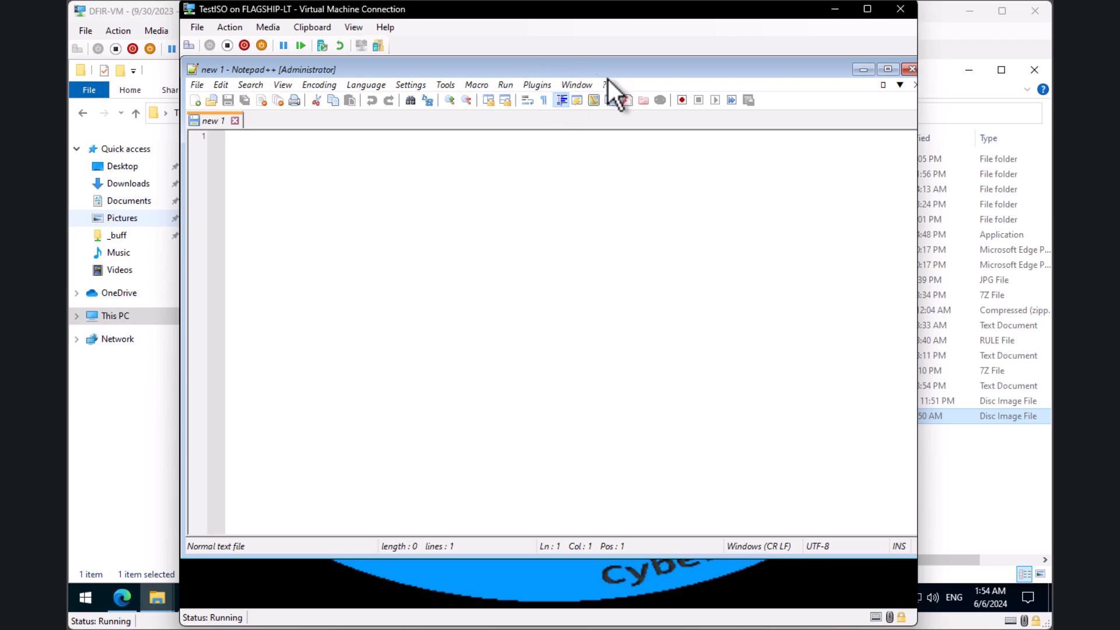
pyautogui.moveTo(604, 72)
pyautogui.mouseDown()
pyautogui.moveTo(610, 109)
pyautogui.moveTo(596, 113)
pyautogui.moveTo(593, 89)
pyautogui.mouseUp()
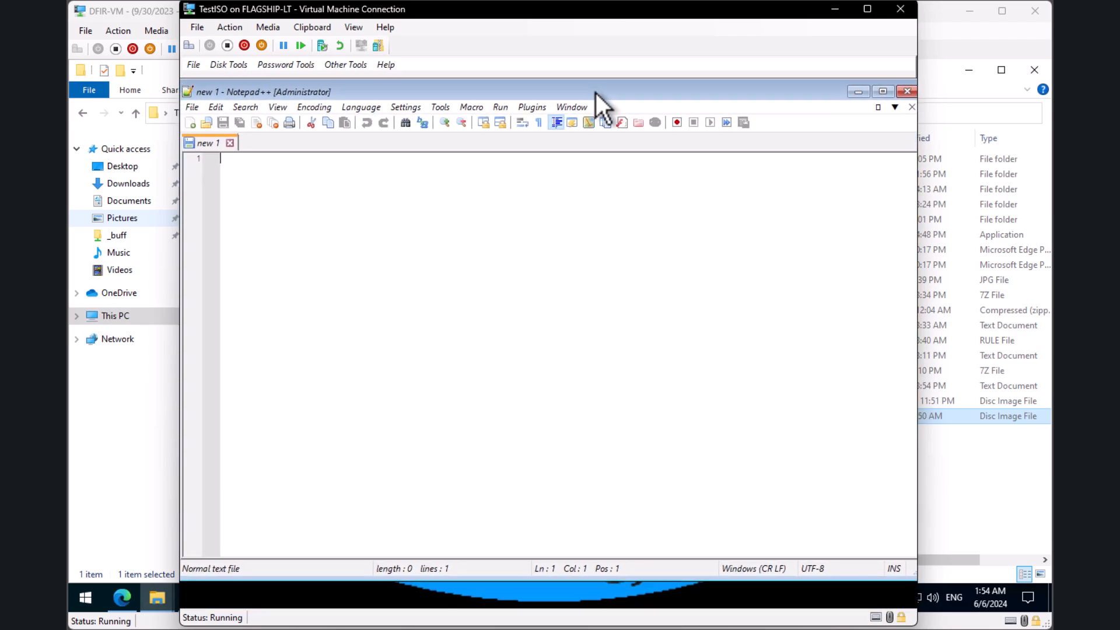
pyautogui.click(849, 92)
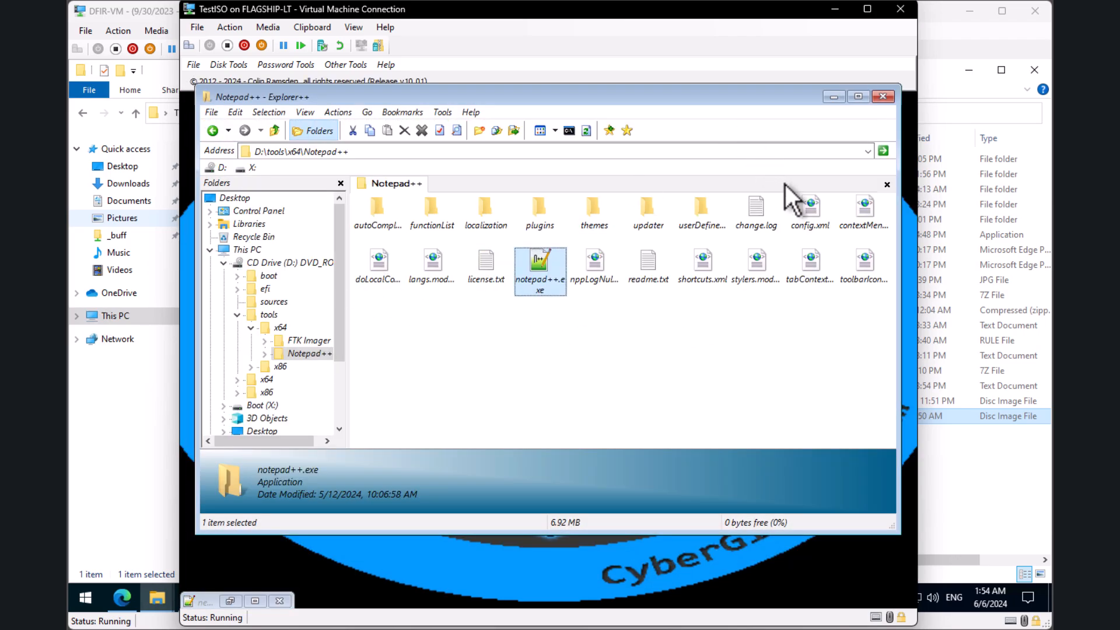
# Step: Minimize Explorer++ and start a Command Prompt from Other Tools running PowerShell
pyautogui.click(836, 99)
pyautogui.click(345, 64)
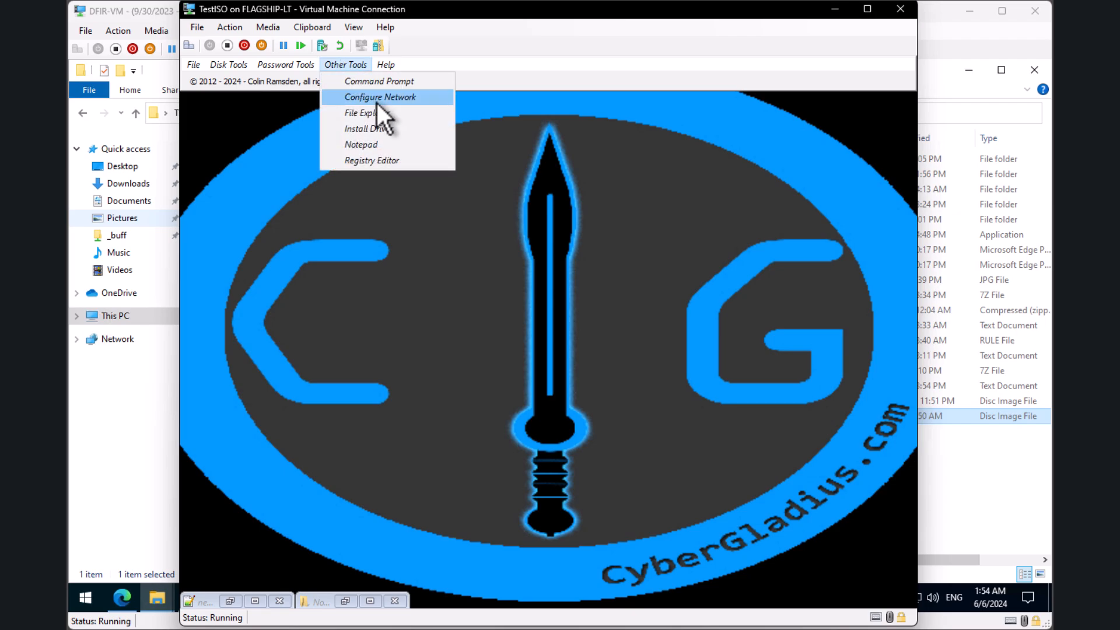
pyautogui.click(405, 81)
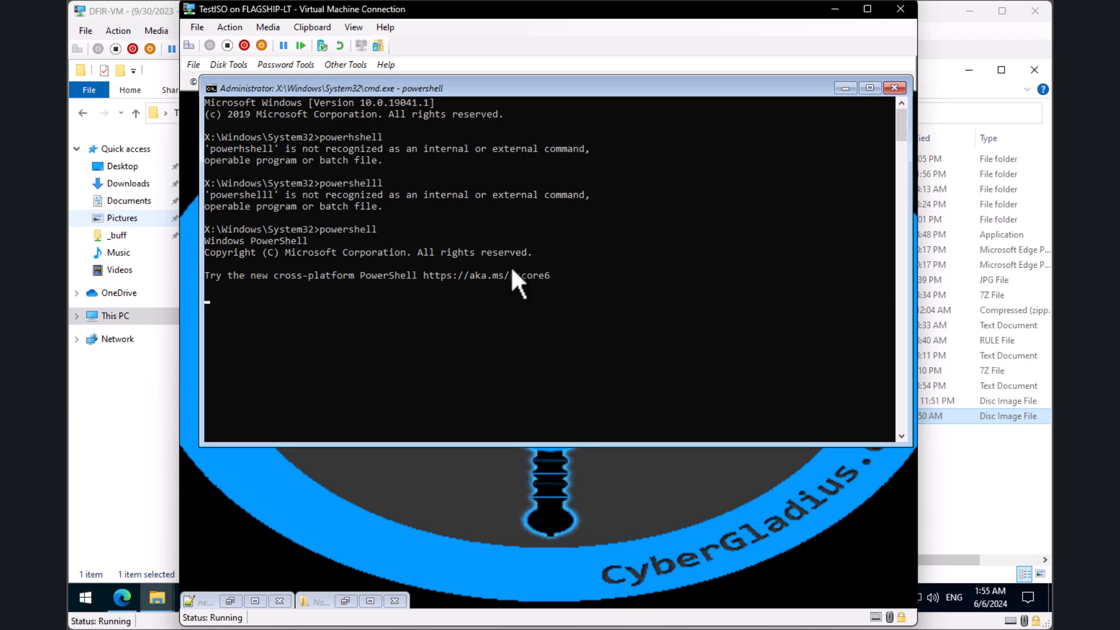
pyautogui.press('Return')
pyautogui.press('Return')
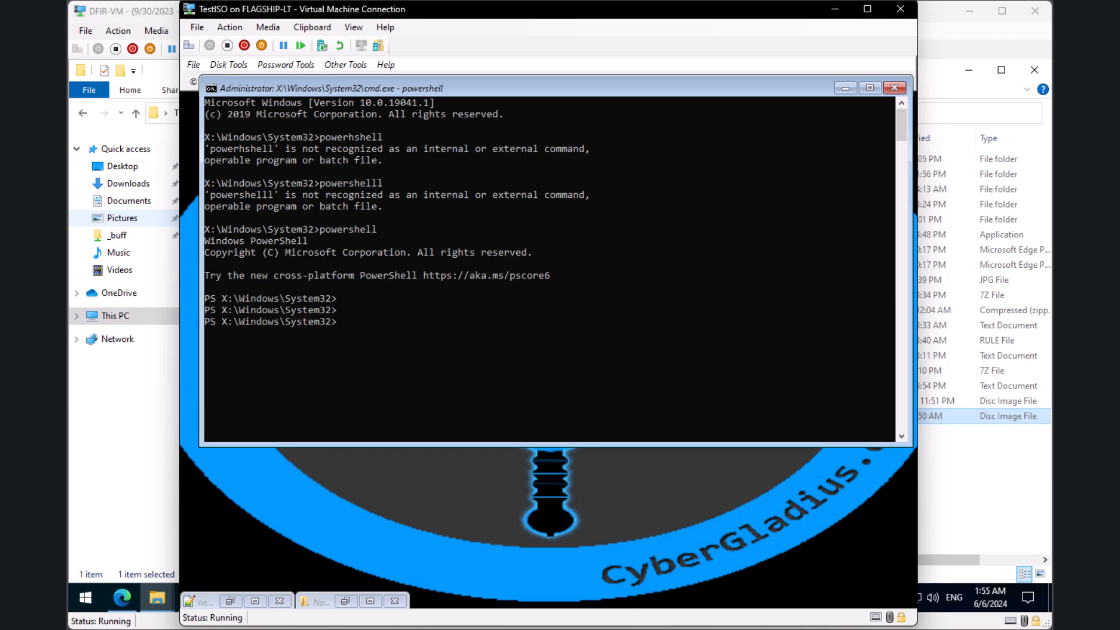